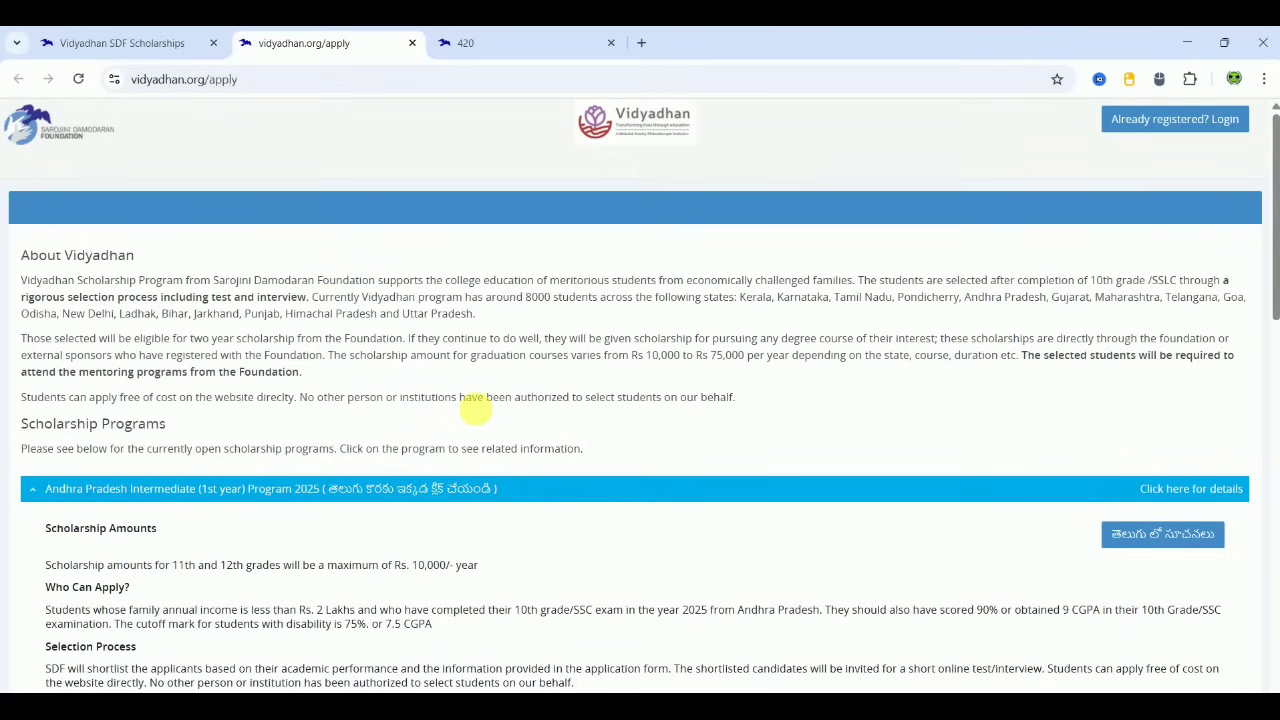
- Expand the details of the Tamil Nadu Plus 1 Program-2025 in the list of scholarship programs
{"action": "scroll", "coordinate": [835, 373], "scroll_direction": "down", "scroll_amount": 10}
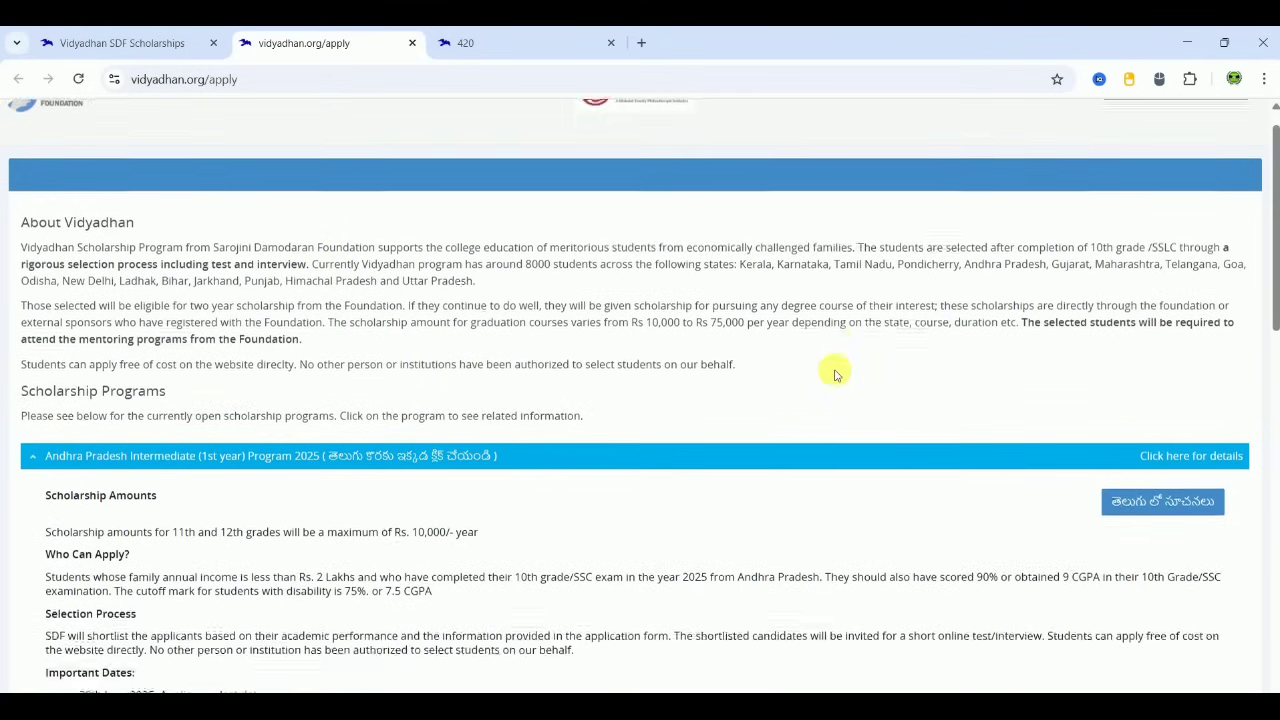
{"action": "scroll", "coordinate": [835, 371], "scroll_direction": "down", "scroll_amount": 2}
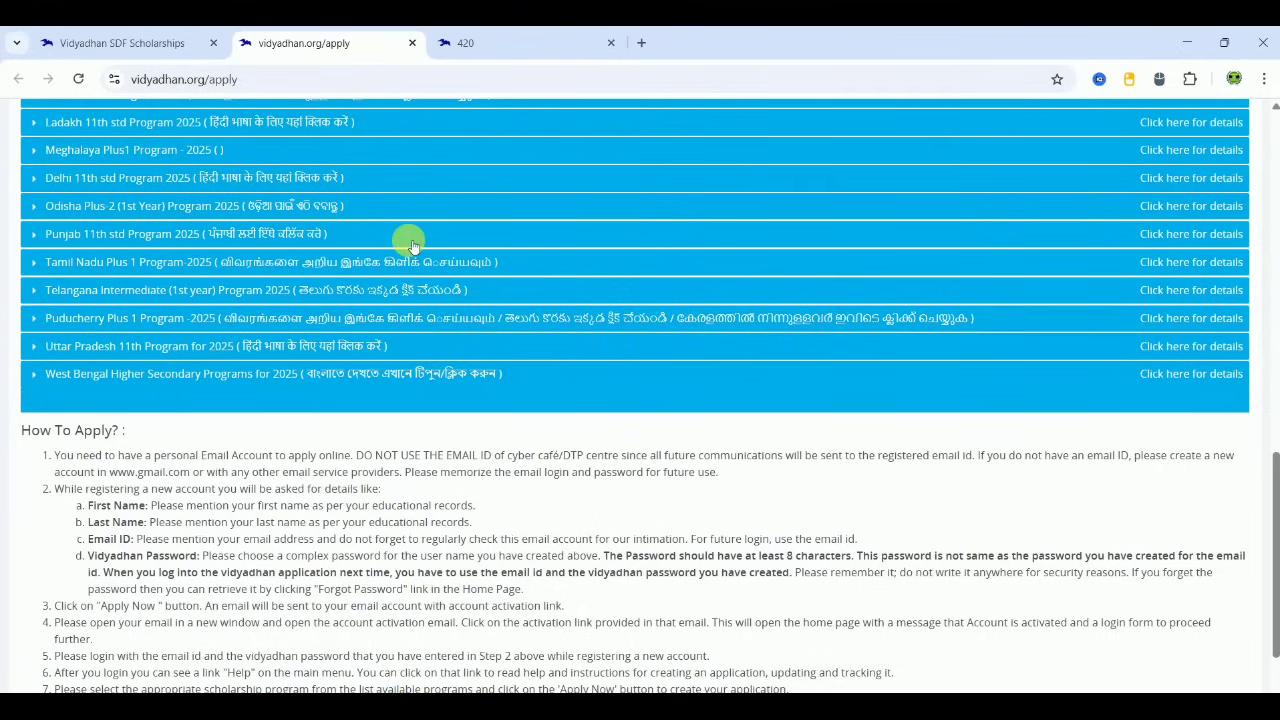
{"action": "left_click", "coordinate": [1168, 260]}
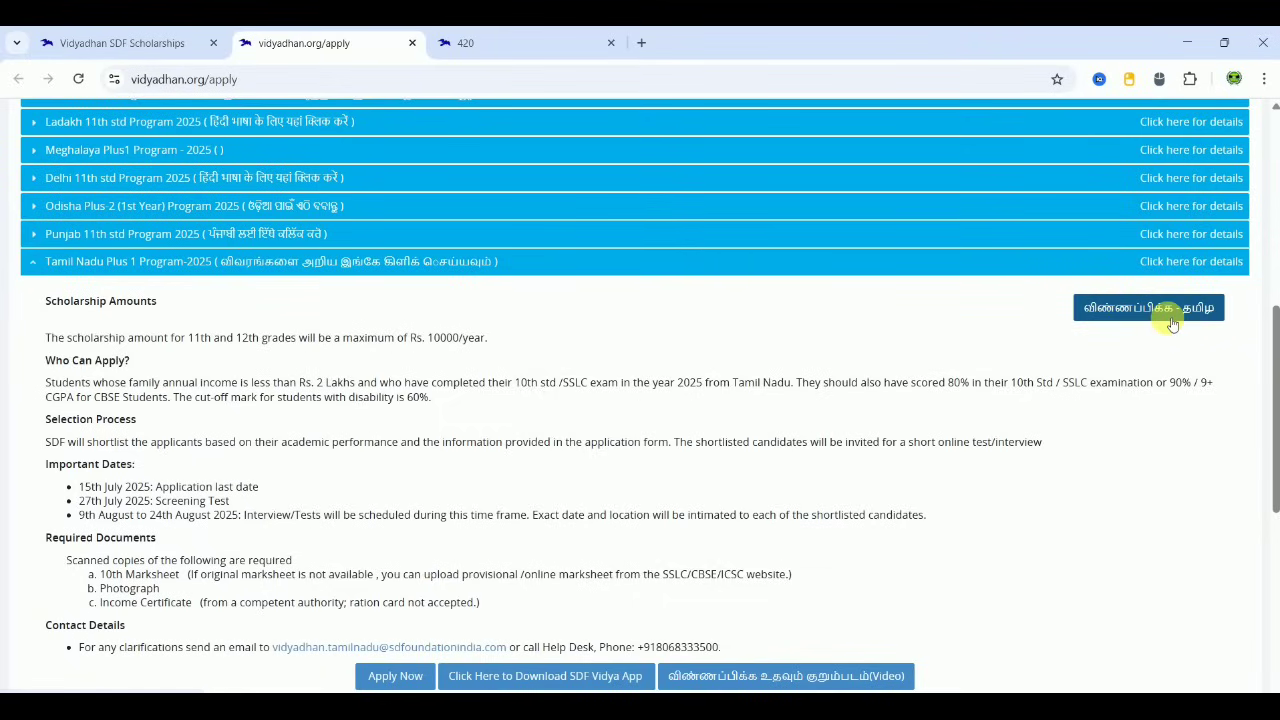
- Open the Tamil instructions document 420 and read page 1 on the program's background, scholarship amount, eligibility and selection process
{"action": "left_click", "coordinate": [562, 33]}
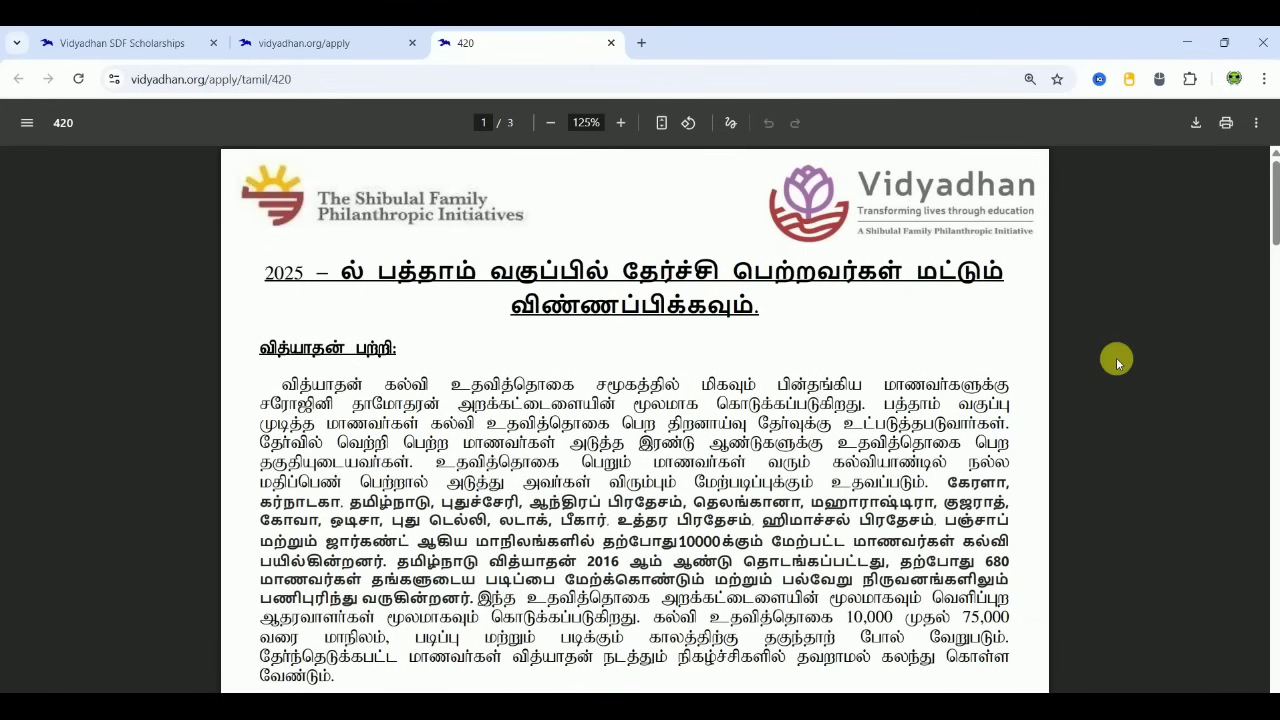
{"action": "scroll", "coordinate": [1116, 357], "scroll_direction": "down", "scroll_amount": 1}
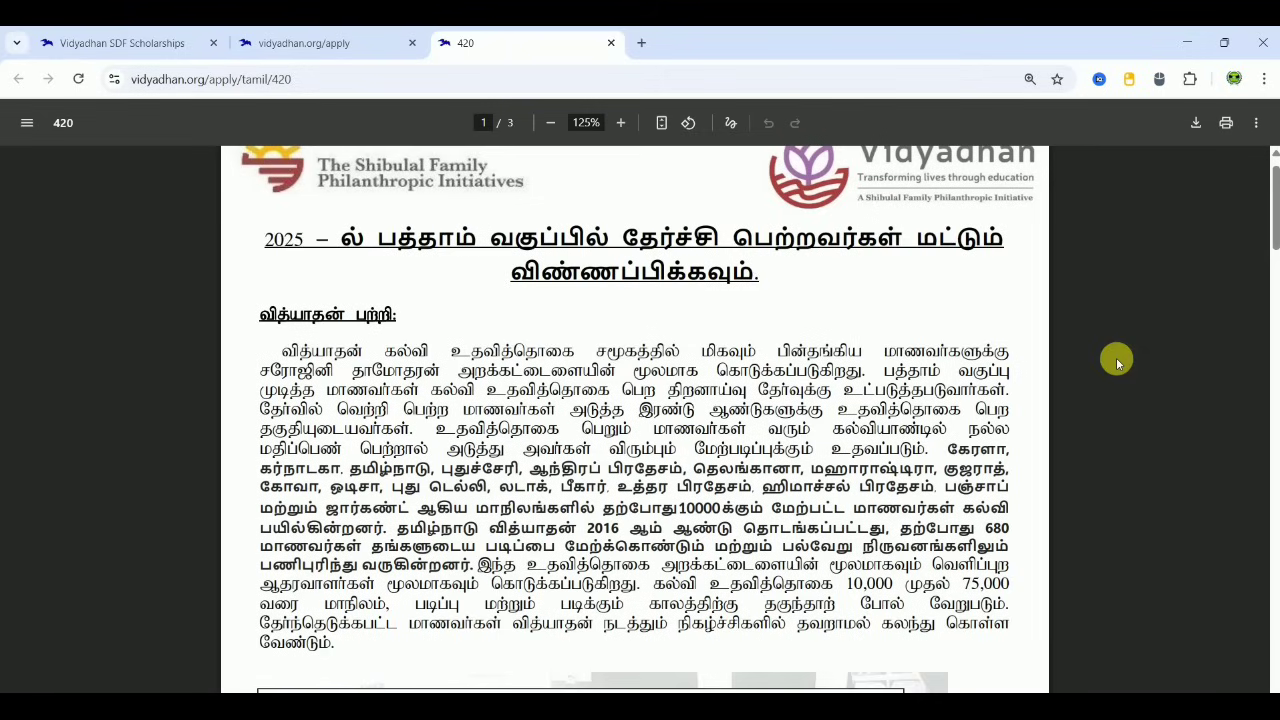
{"action": "scroll", "coordinate": [1116, 357], "scroll_direction": "down", "scroll_amount": 1}
{"action": "scroll", "coordinate": [1116, 357], "scroll_direction": "down", "scroll_amount": 1}
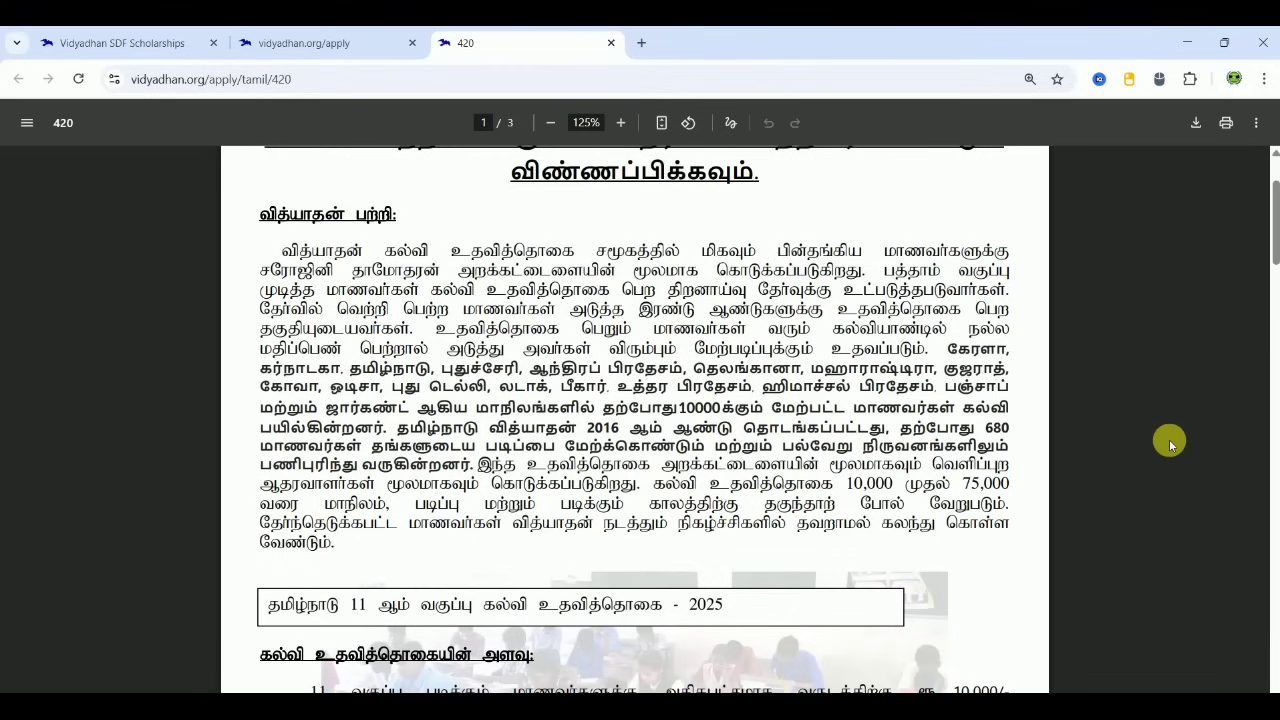
{"action": "scroll", "coordinate": [1169, 441], "scroll_direction": "down", "scroll_amount": 3}
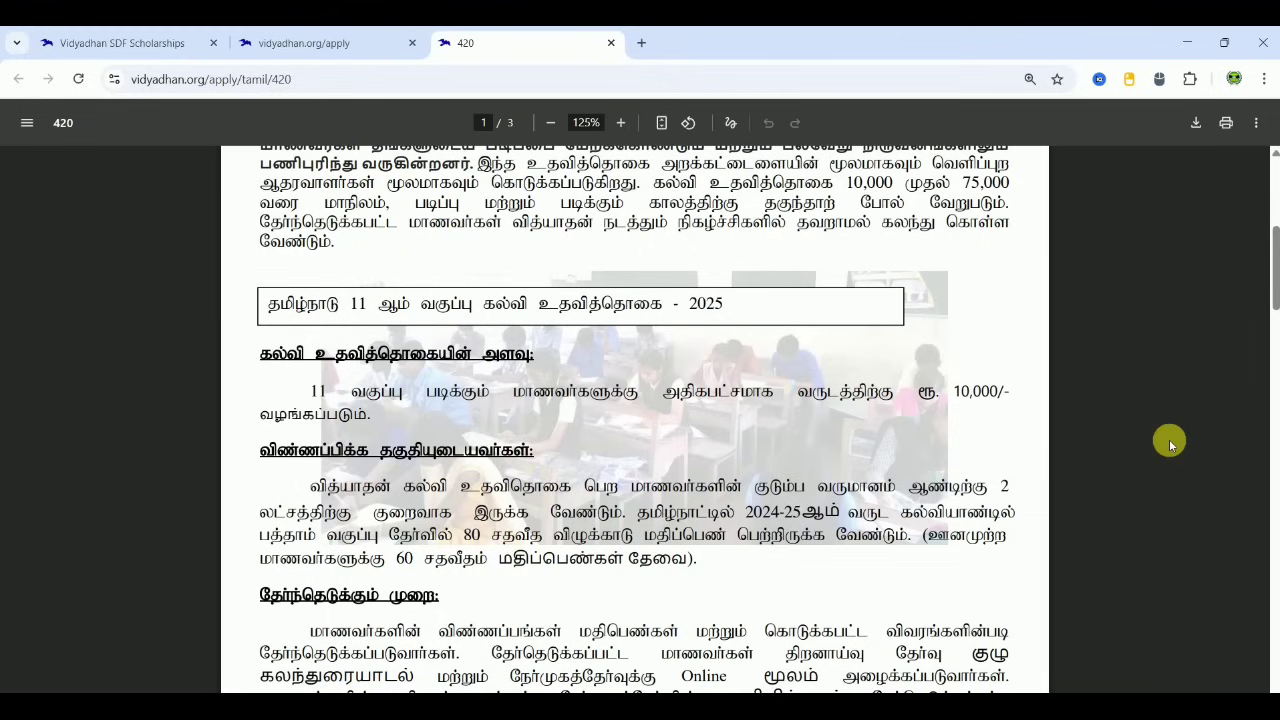
{"action": "scroll", "coordinate": [1170, 444], "scroll_direction": "down", "scroll_amount": 2}
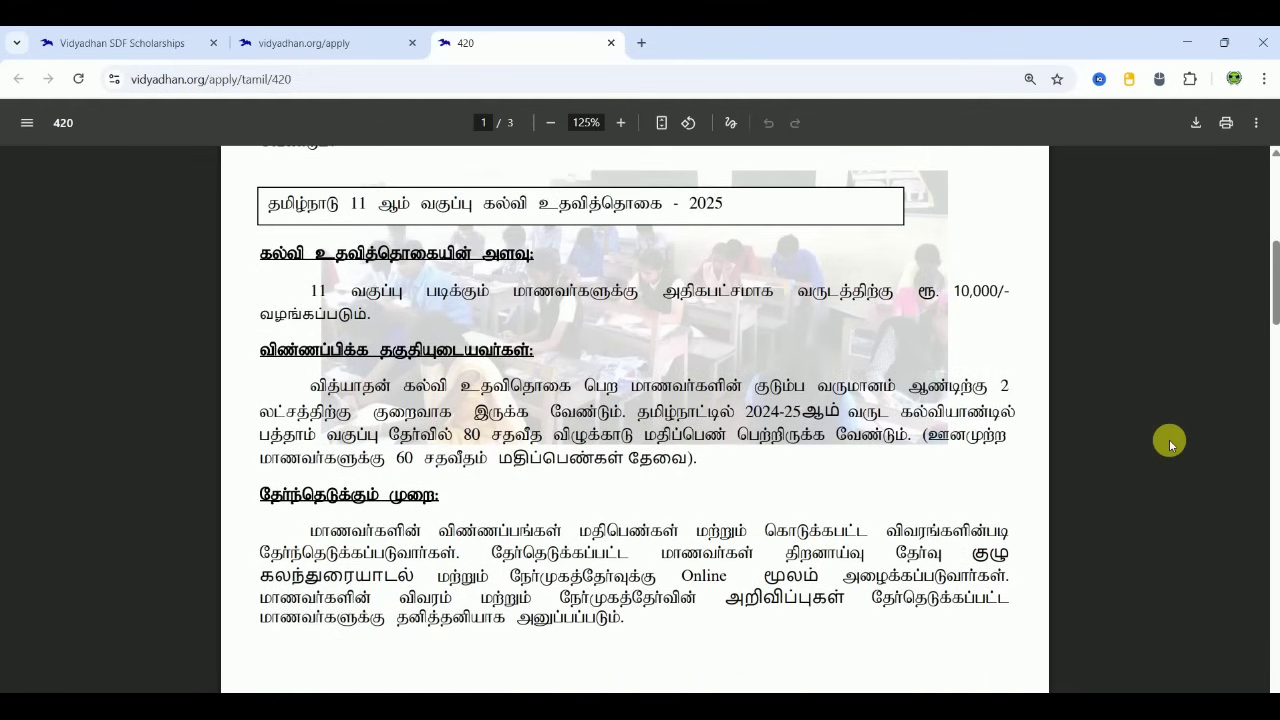
{"action": "scroll", "coordinate": [1170, 444], "scroll_direction": "down", "scroll_amount": 2}
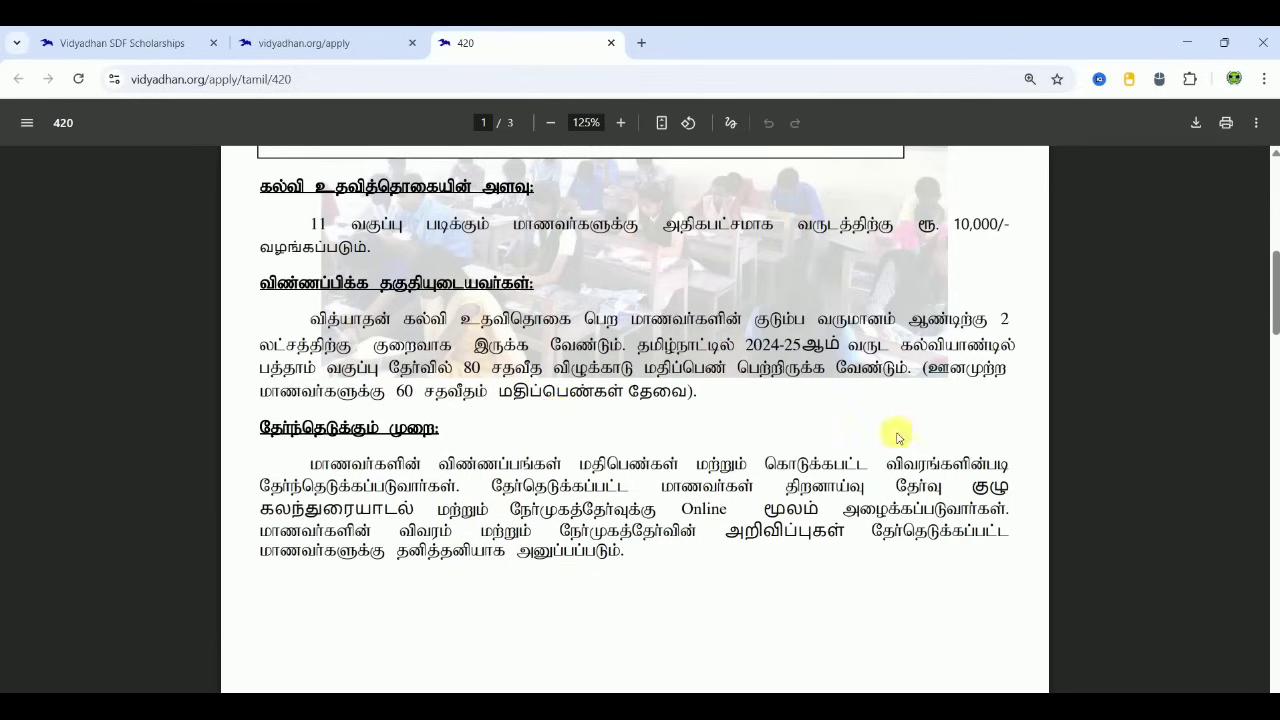
{"action": "scroll", "coordinate": [1102, 468], "scroll_direction": "down", "scroll_amount": 2}
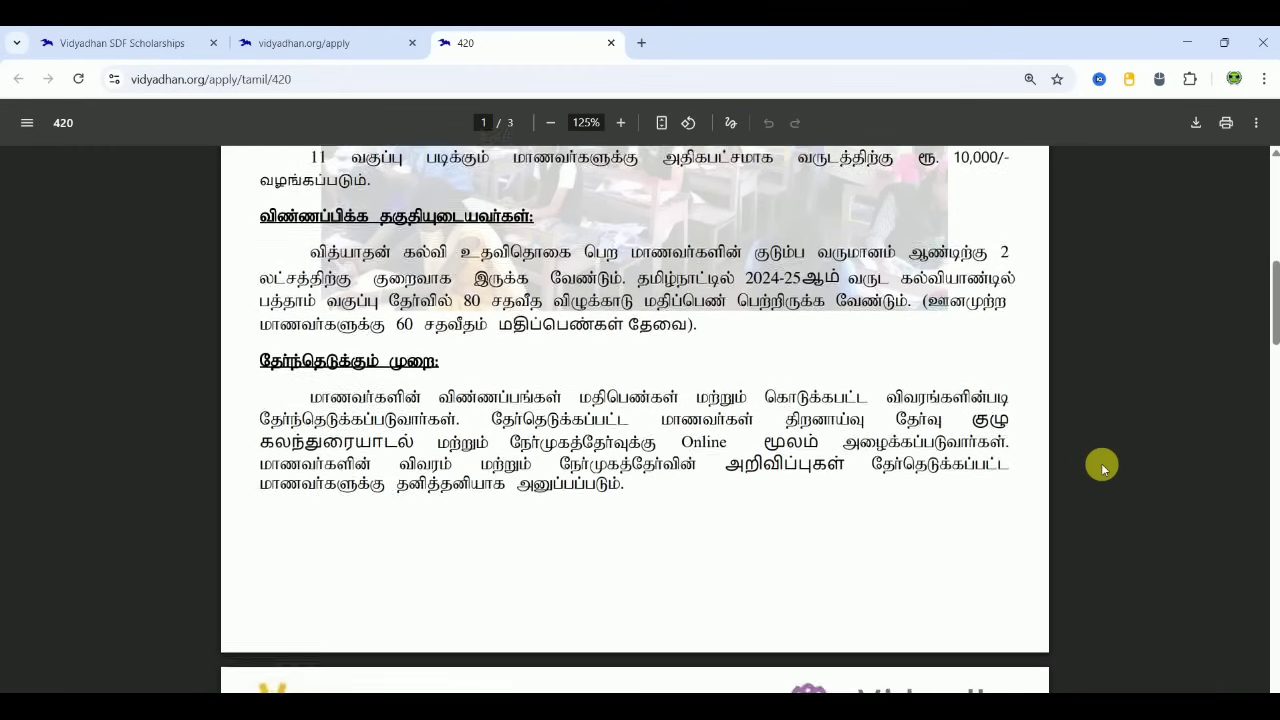
{"action": "scroll", "coordinate": [1102, 468], "scroll_direction": "down", "scroll_amount": 1}
{"action": "scroll", "coordinate": [1102, 468], "scroll_direction": "down", "scroll_amount": 1}
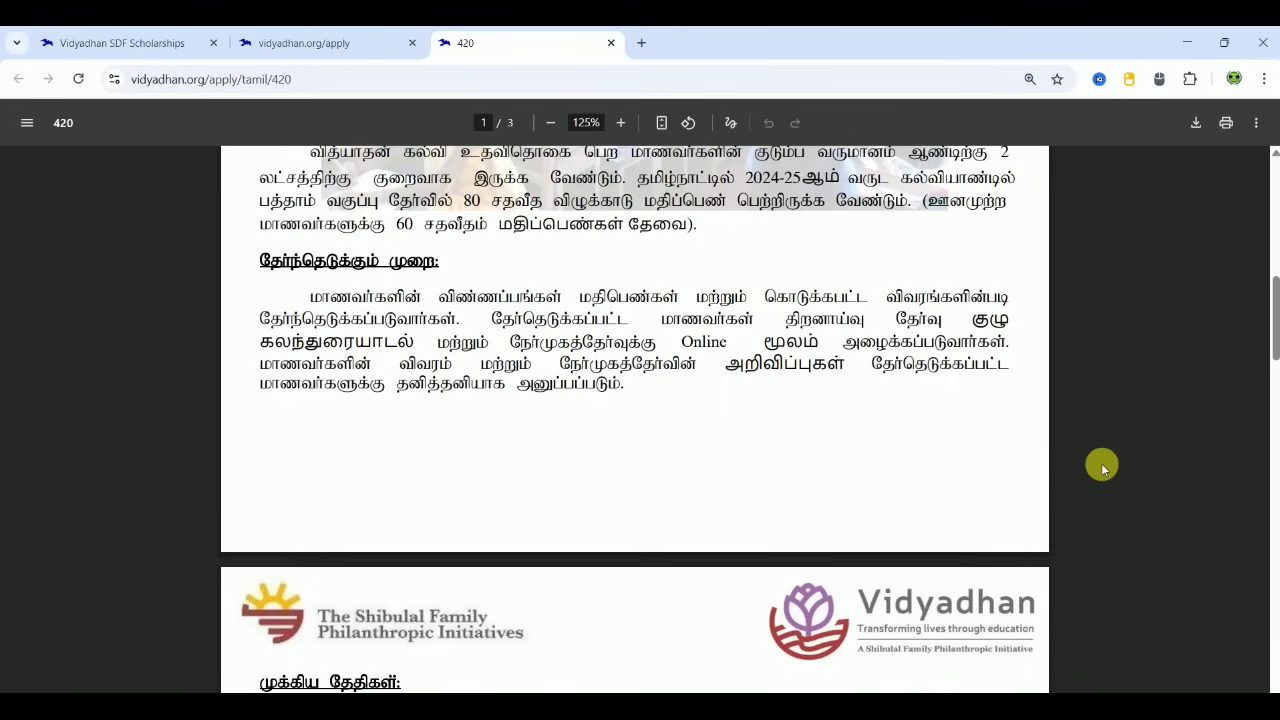
- Read pages 2 and 3 of the instructions on important dates, required documents, contact and application procedure, and return to the document's start
{"action": "scroll", "coordinate": [1101, 463], "scroll_direction": "down", "scroll_amount": 1}
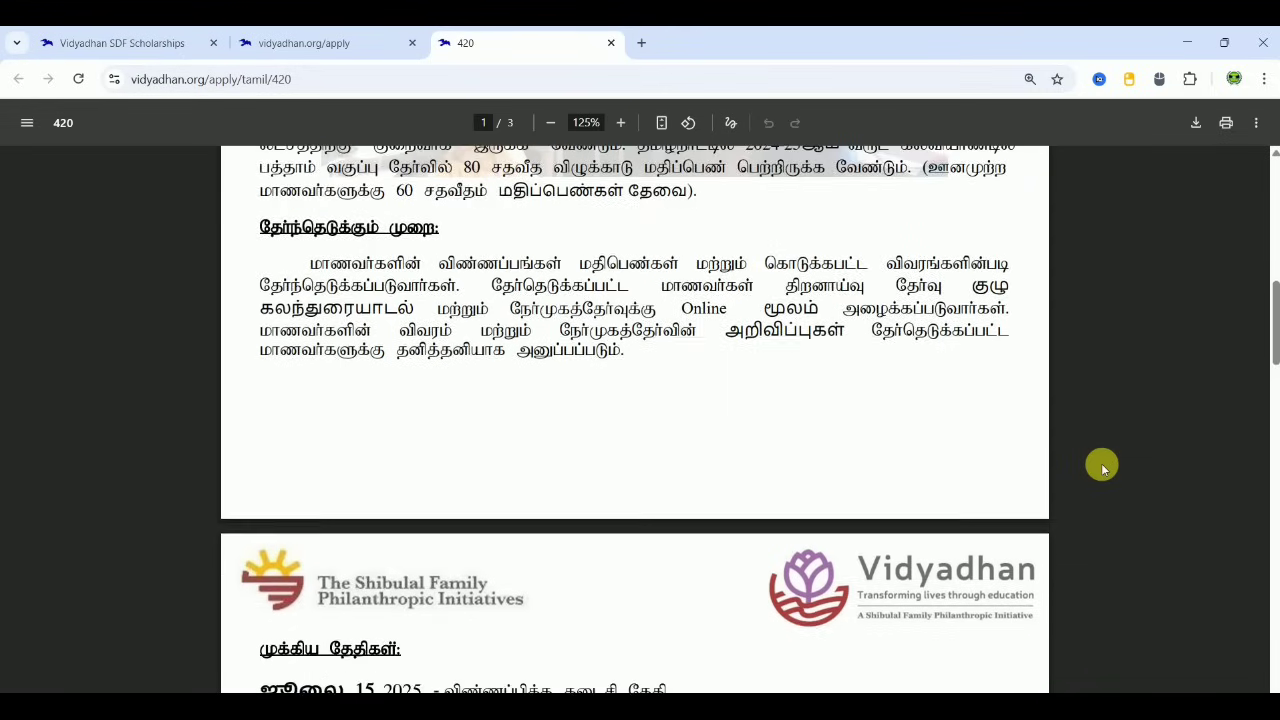
{"action": "scroll", "coordinate": [1101, 463], "scroll_direction": "down", "scroll_amount": 3}
{"action": "scroll", "coordinate": [1101, 463], "scroll_direction": "down", "scroll_amount": 1}
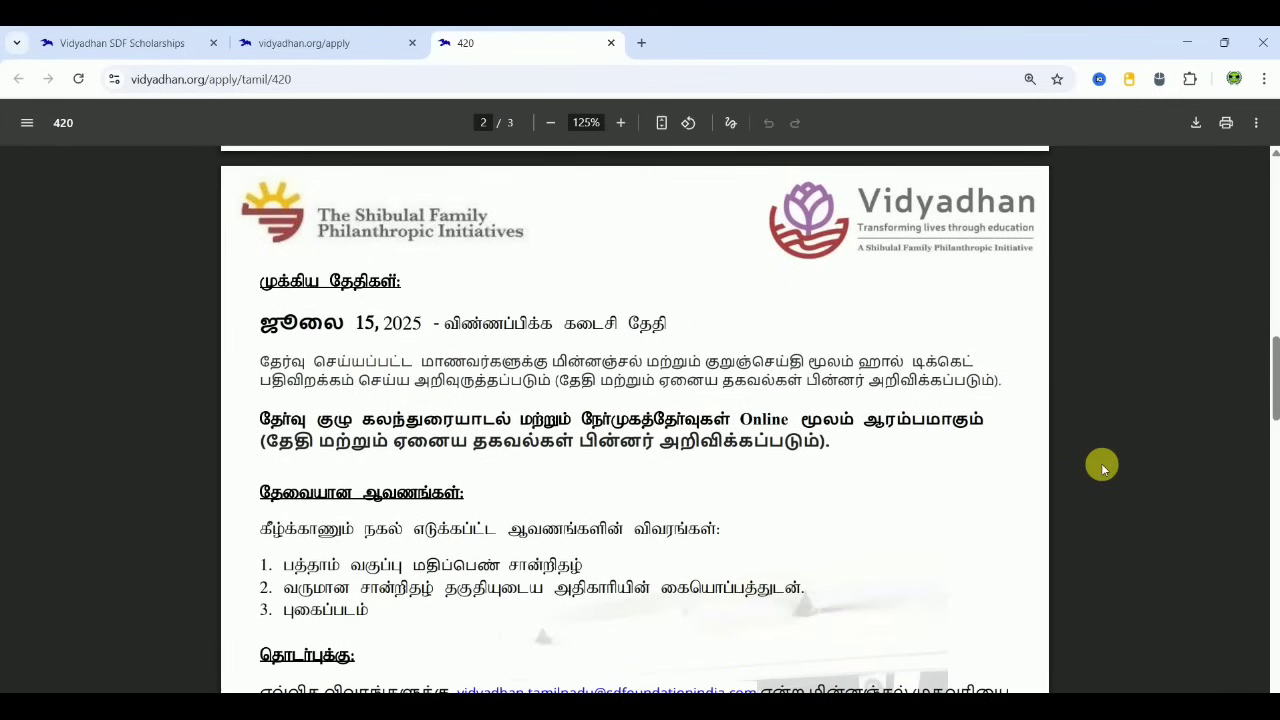
{"action": "scroll", "coordinate": [1101, 465], "scroll_direction": "down", "scroll_amount": 1}
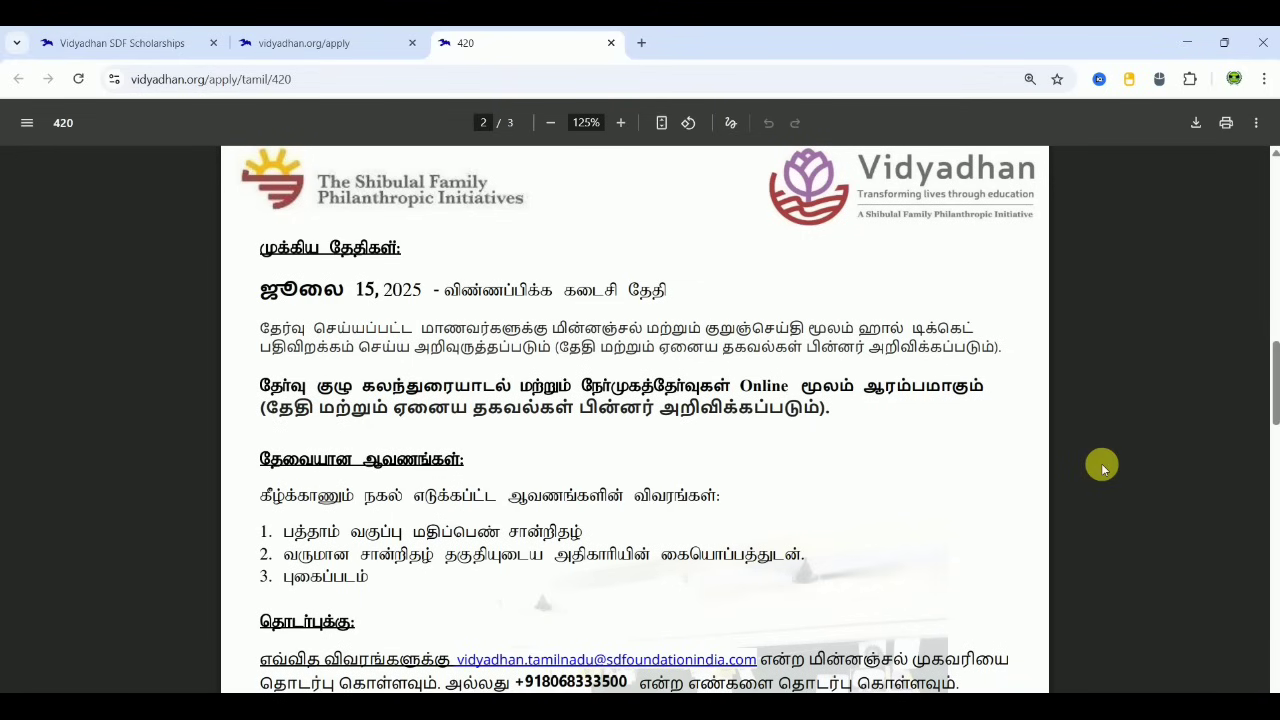
{"action": "scroll", "coordinate": [1102, 467], "scroll_direction": "down", "scroll_amount": 3}
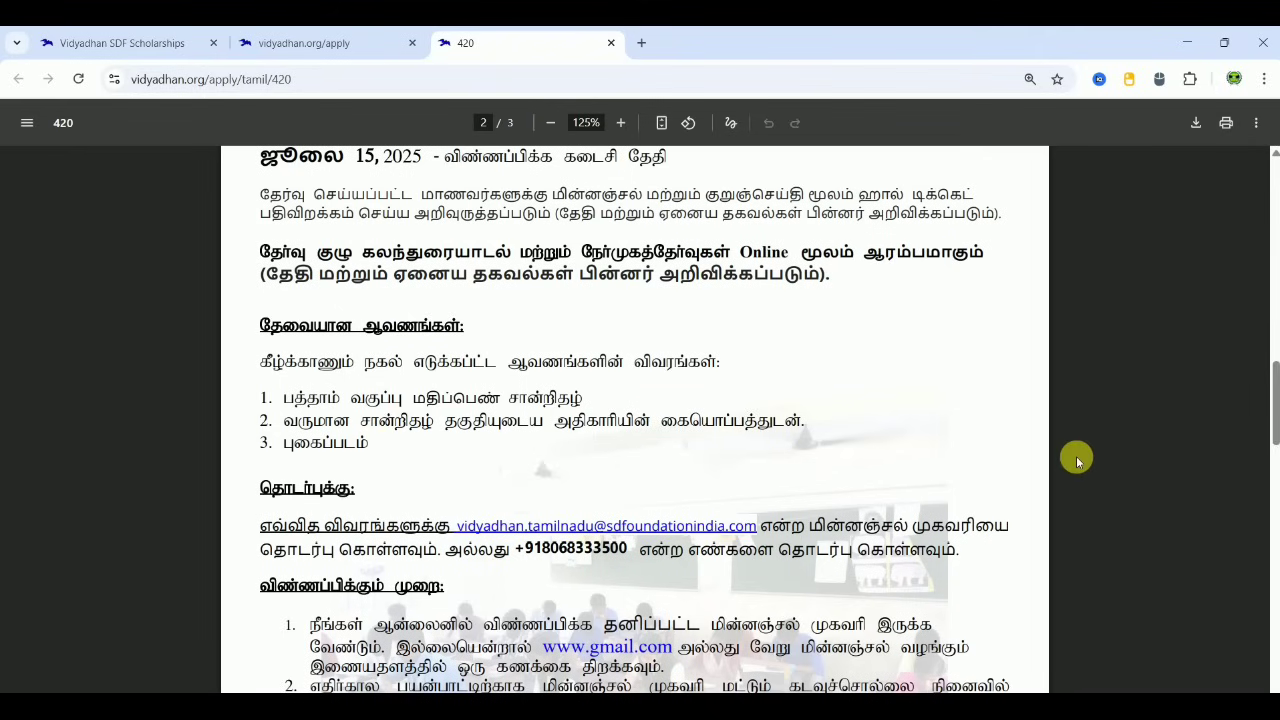
{"action": "scroll", "coordinate": [1077, 458], "scroll_direction": "down", "scroll_amount": 2}
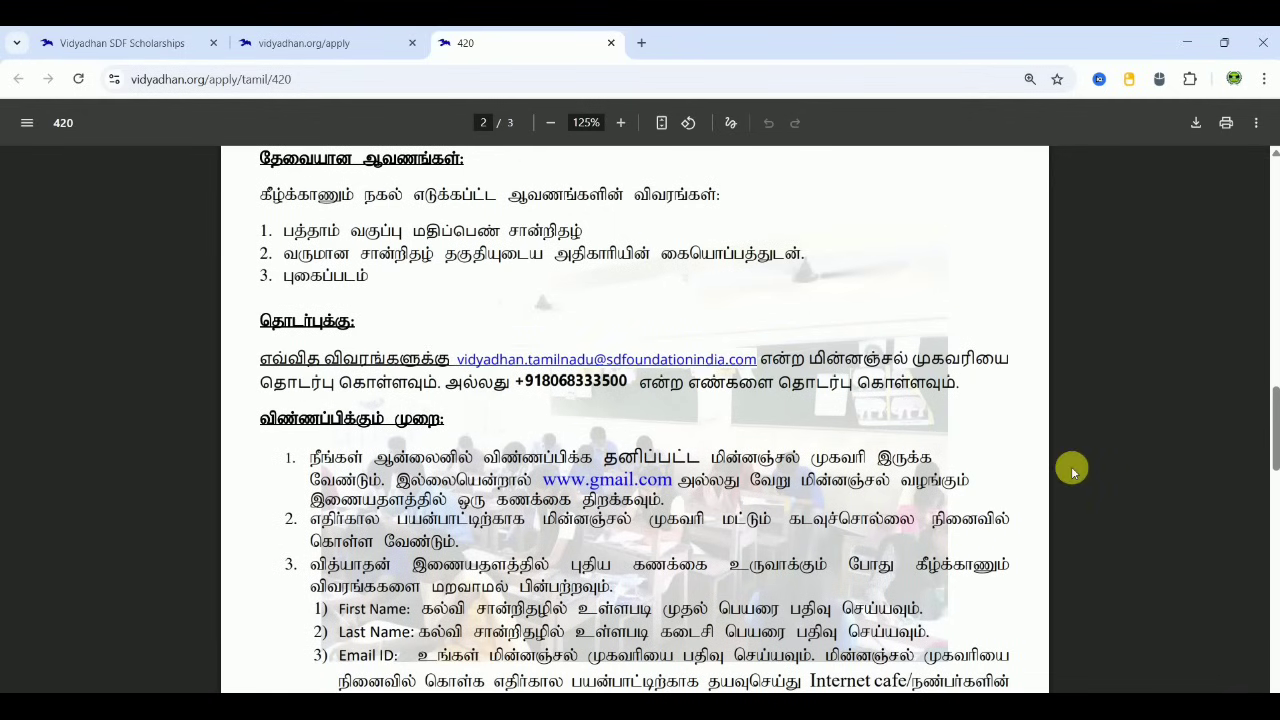
{"action": "scroll", "coordinate": [1072, 470], "scroll_direction": "down", "scroll_amount": 1}
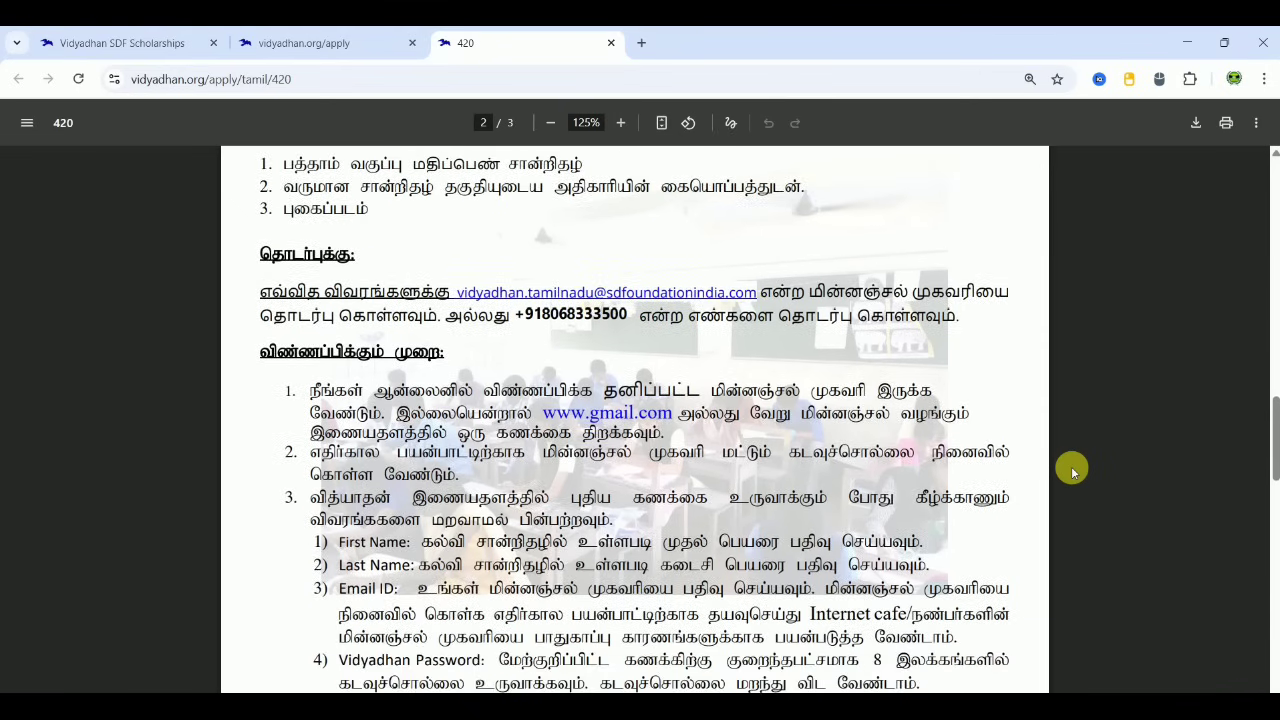
{"action": "scroll", "coordinate": [1072, 470], "scroll_direction": "down", "scroll_amount": 4}
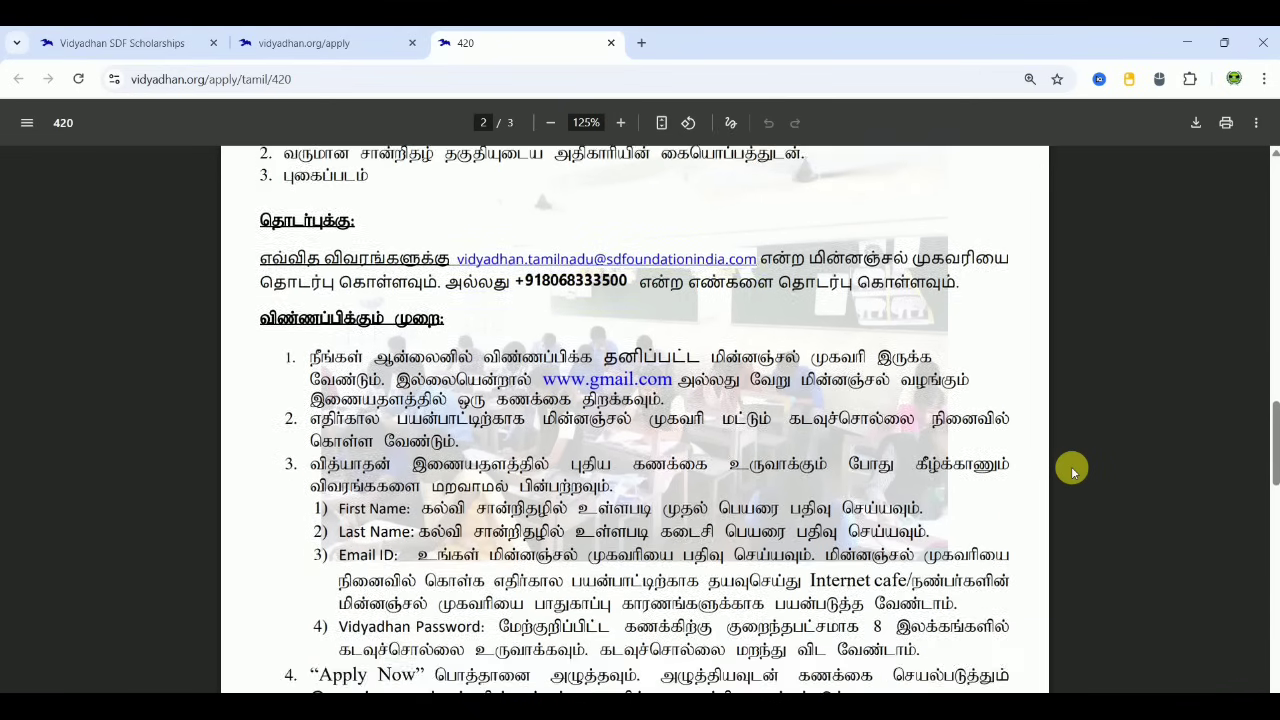
{"action": "scroll", "coordinate": [1072, 470], "scroll_direction": "down", "scroll_amount": 8}
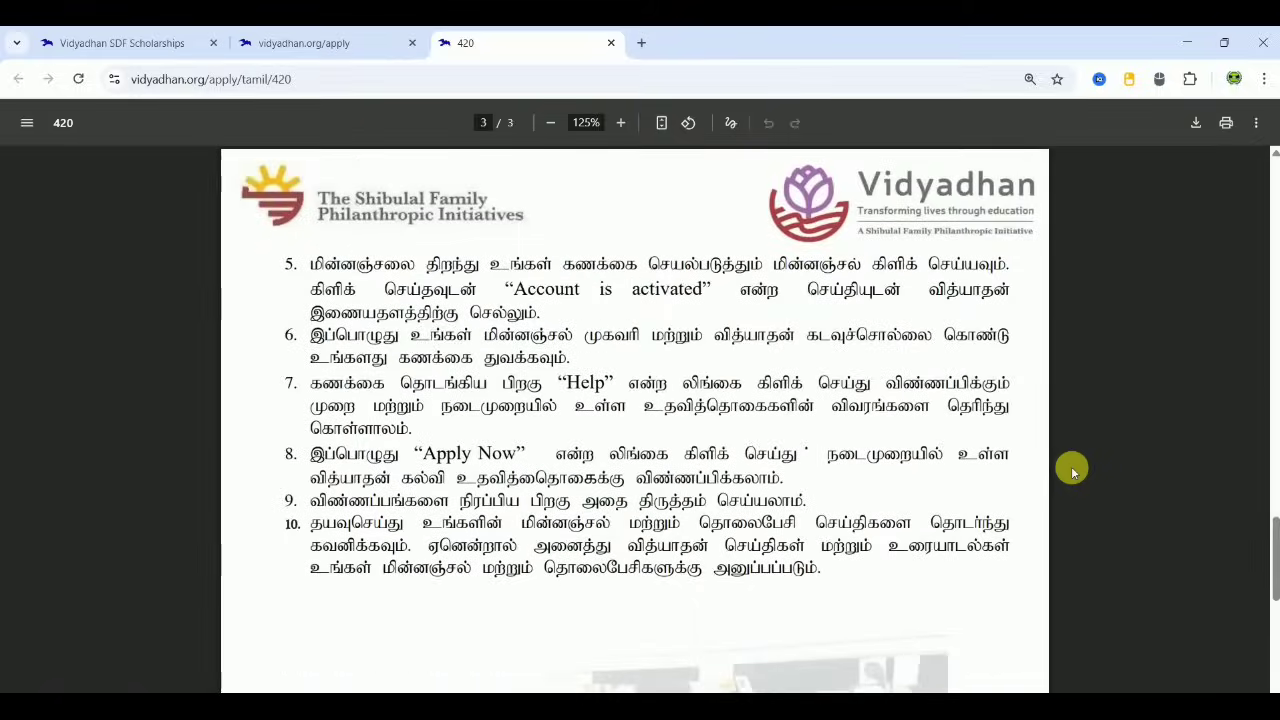
{"action": "scroll", "coordinate": [1072, 470], "scroll_direction": "down", "scroll_amount": 8}
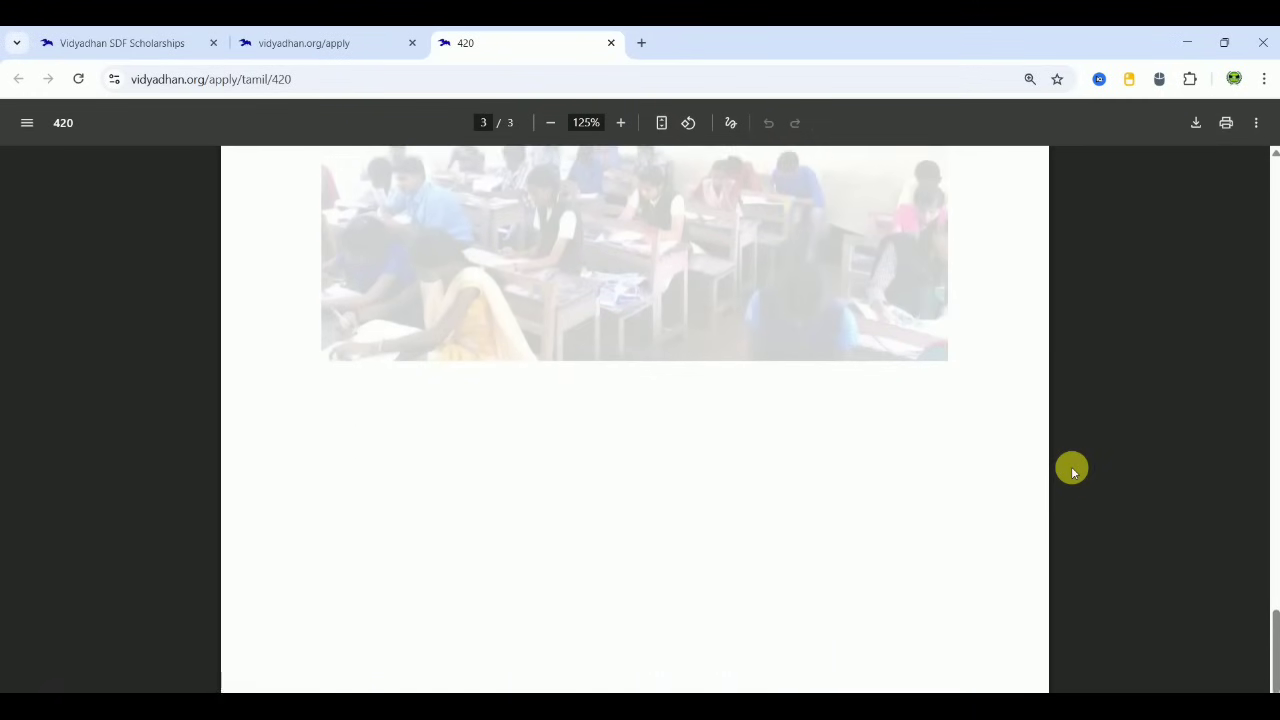
{"action": "scroll", "coordinate": [1072, 470], "scroll_direction": "up", "scroll_amount": 20}
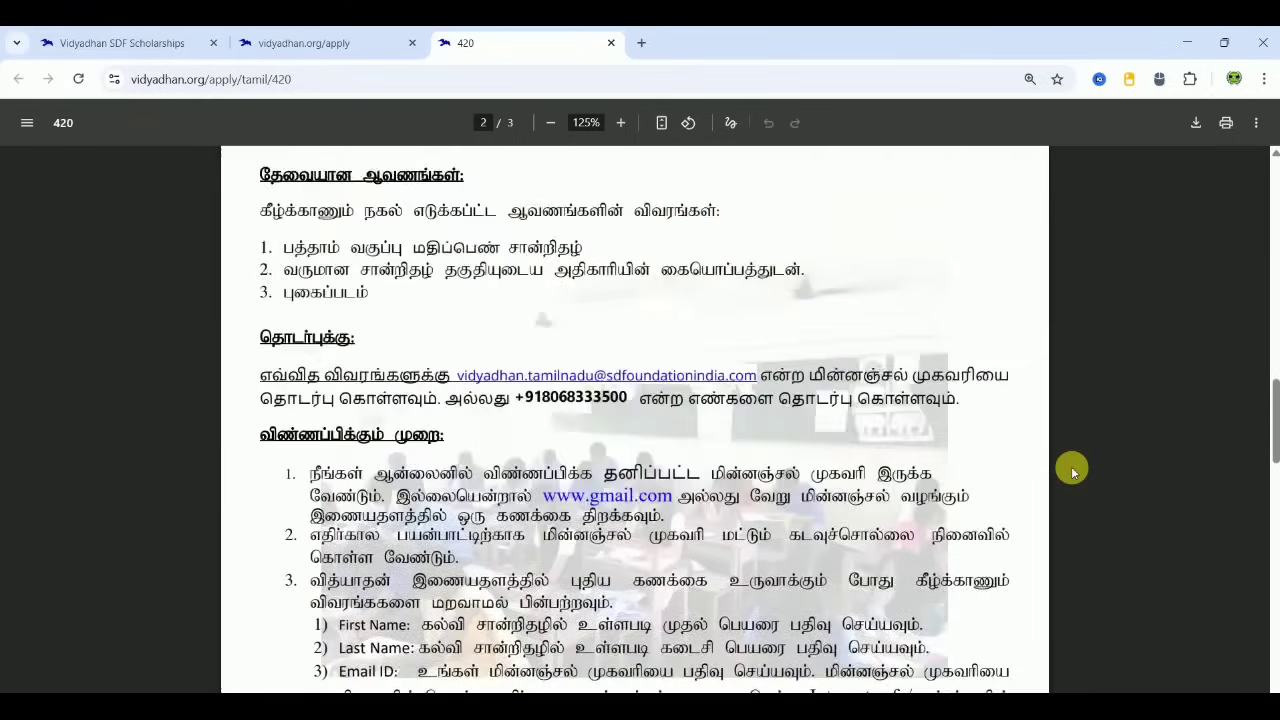
{"action": "scroll", "coordinate": [1072, 470], "scroll_direction": "up", "scroll_amount": 15}
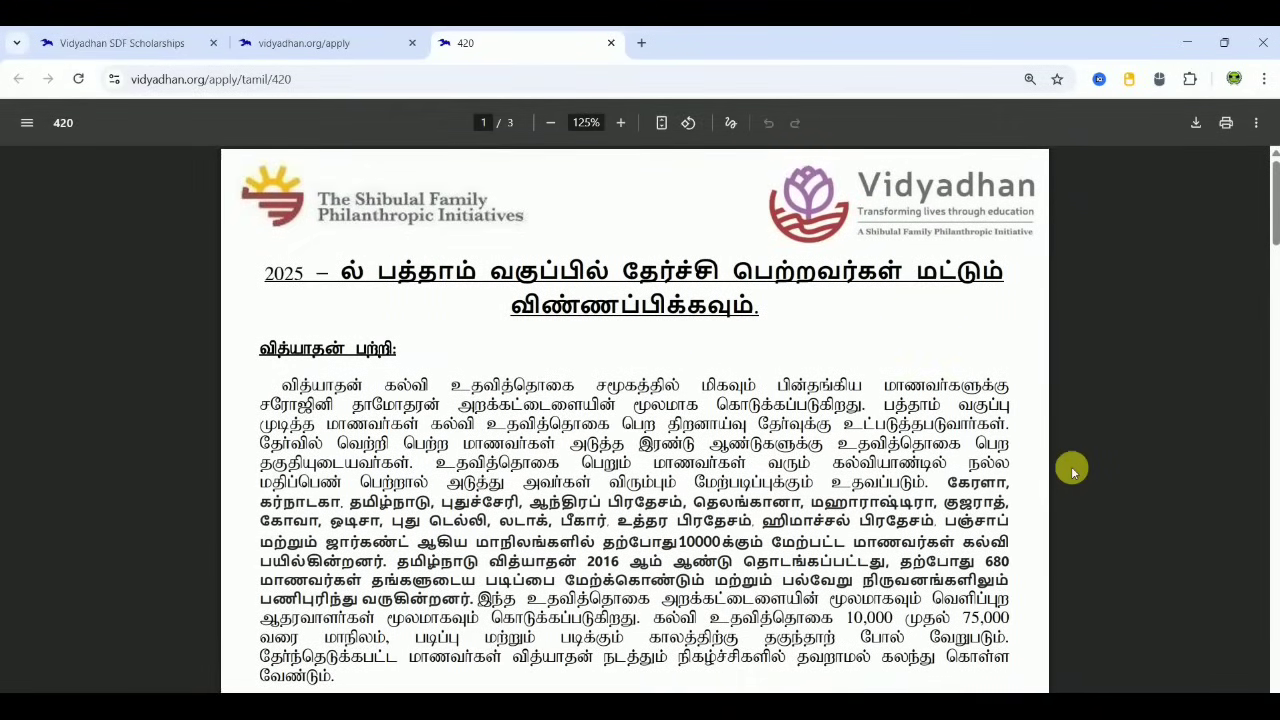
- Start the Tamil Nadu program application from the Vidyadhan apply page and enter placeholder x characters as the student's first and last names
{"action": "left_click", "coordinate": [340, 45]}
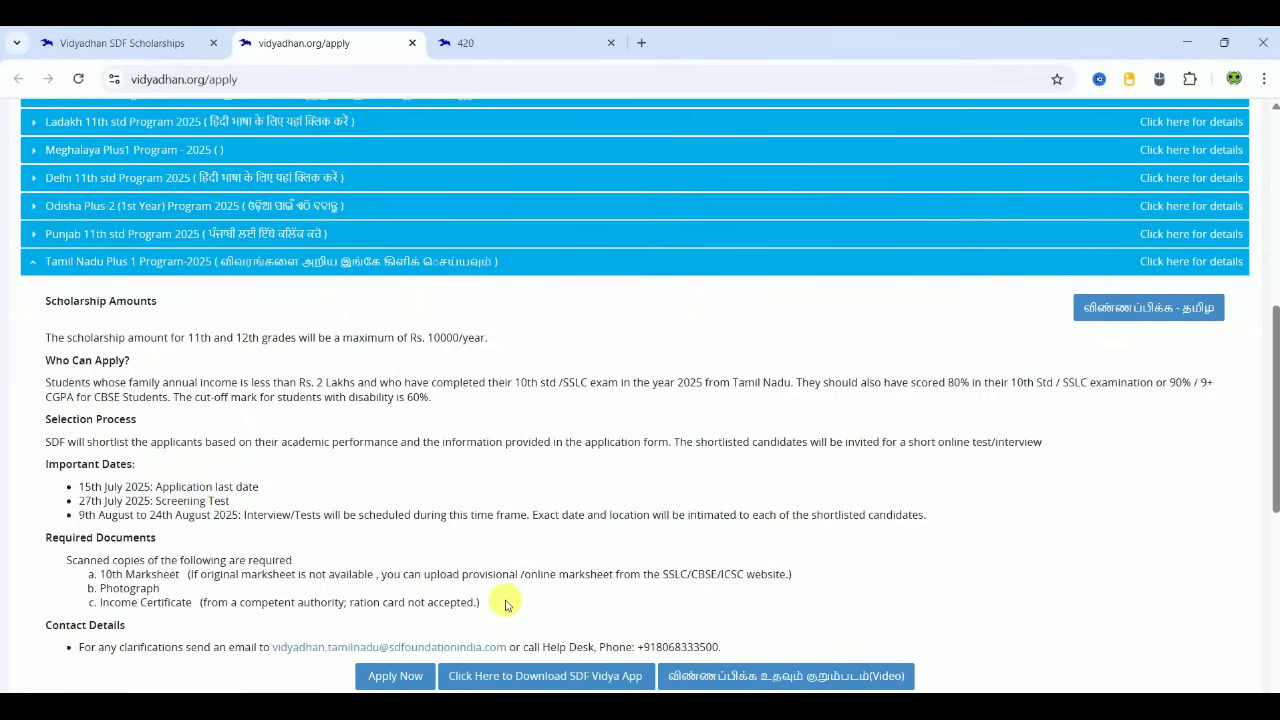
{"action": "left_click", "coordinate": [411, 682]}
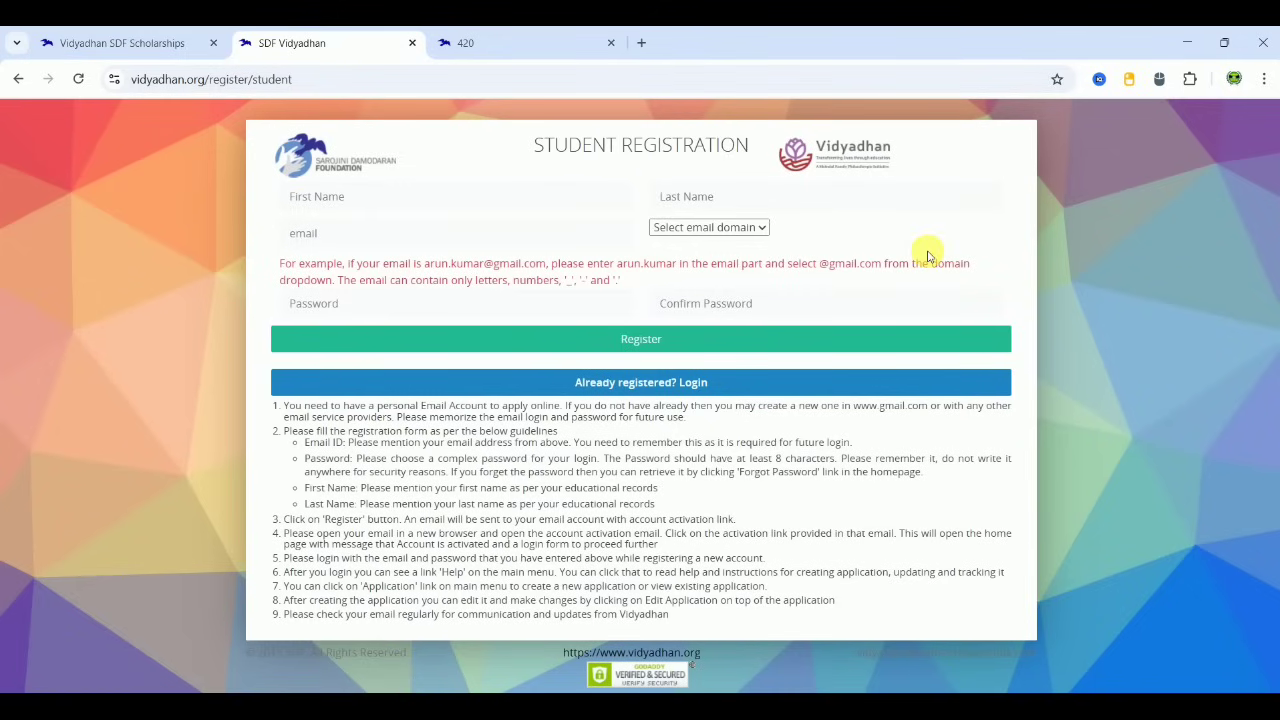
{"action": "left_click", "coordinate": [557, 207]}
{"action": "type", "text": "xxxxxxxxx"}
{"action": "left_click", "coordinate": [700, 198]}
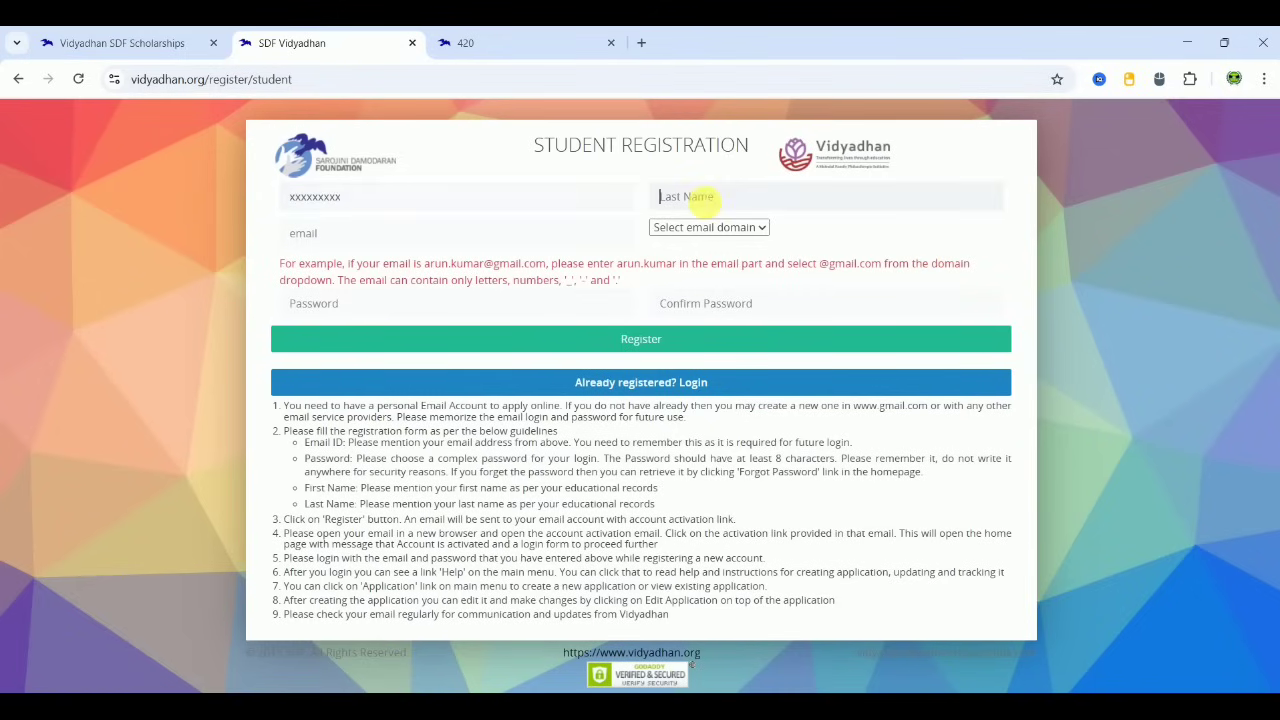
{"action": "type", "text": "xxxxxxx"}
{"action": "left_click", "coordinate": [481, 233]}
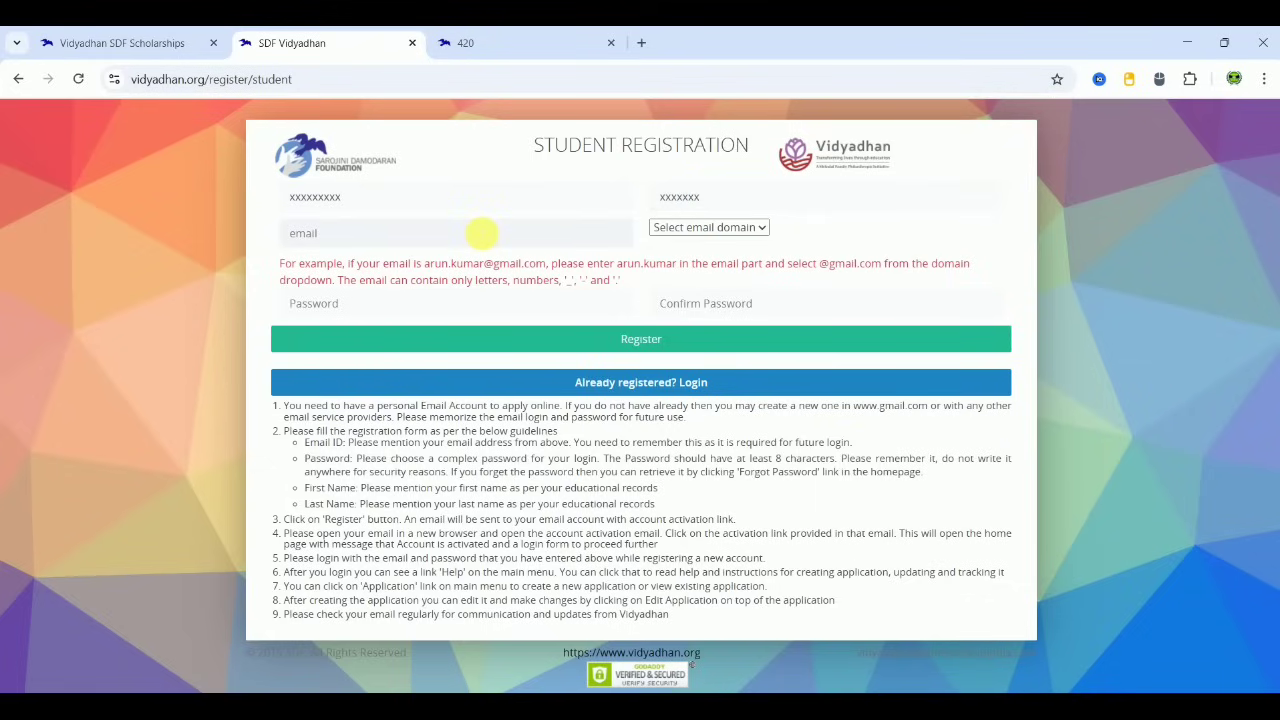
{"action": "type", "text": "xxxxxxxxxxx"}
{"action": "left_click", "coordinate": [664, 227]}
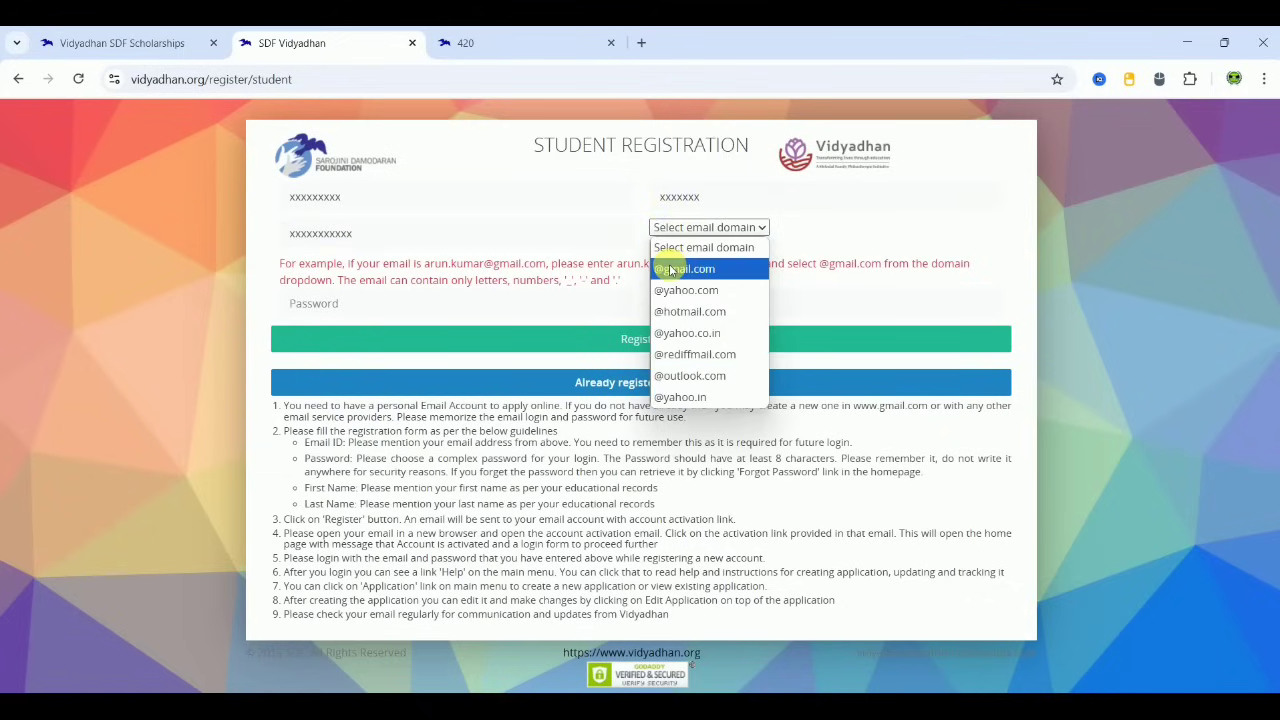
{"action": "left_click", "coordinate": [671, 270]}
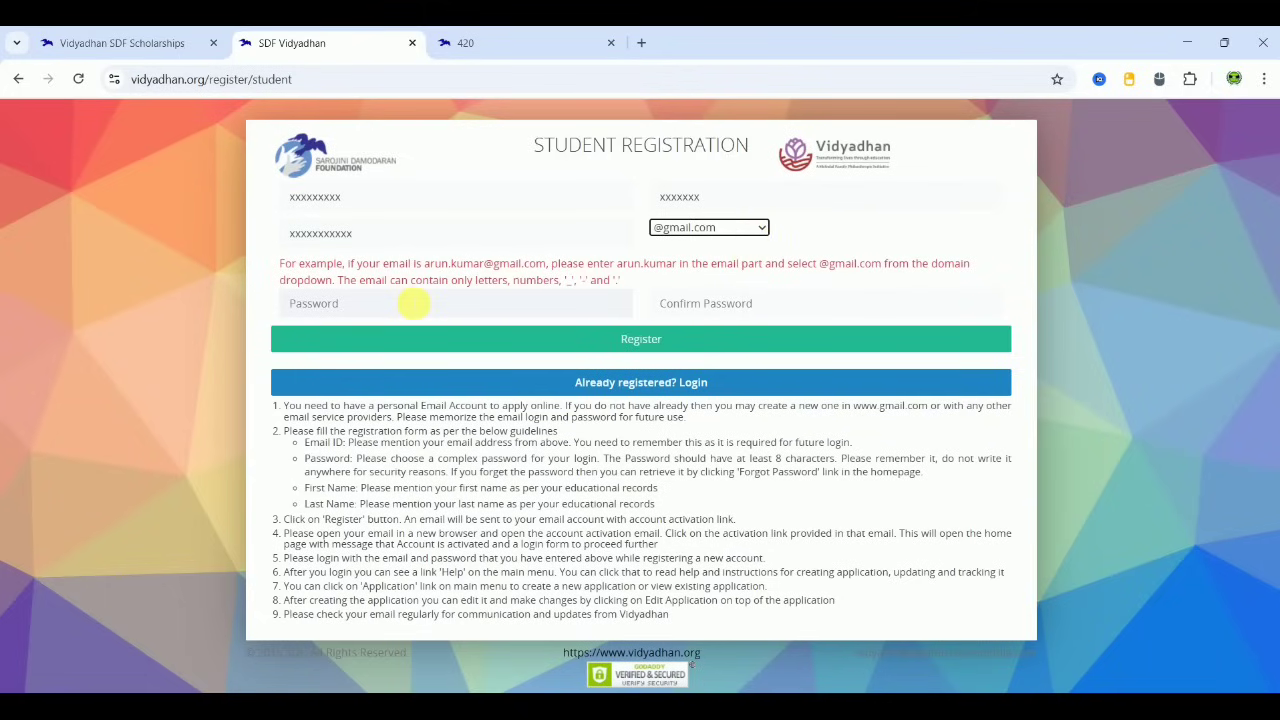
- Enter the account password in the registration form and repeat it as the confirmation password
{"action": "left_click", "coordinate": [413, 303]}
{"action": "type", "text": "xxxxxx"}
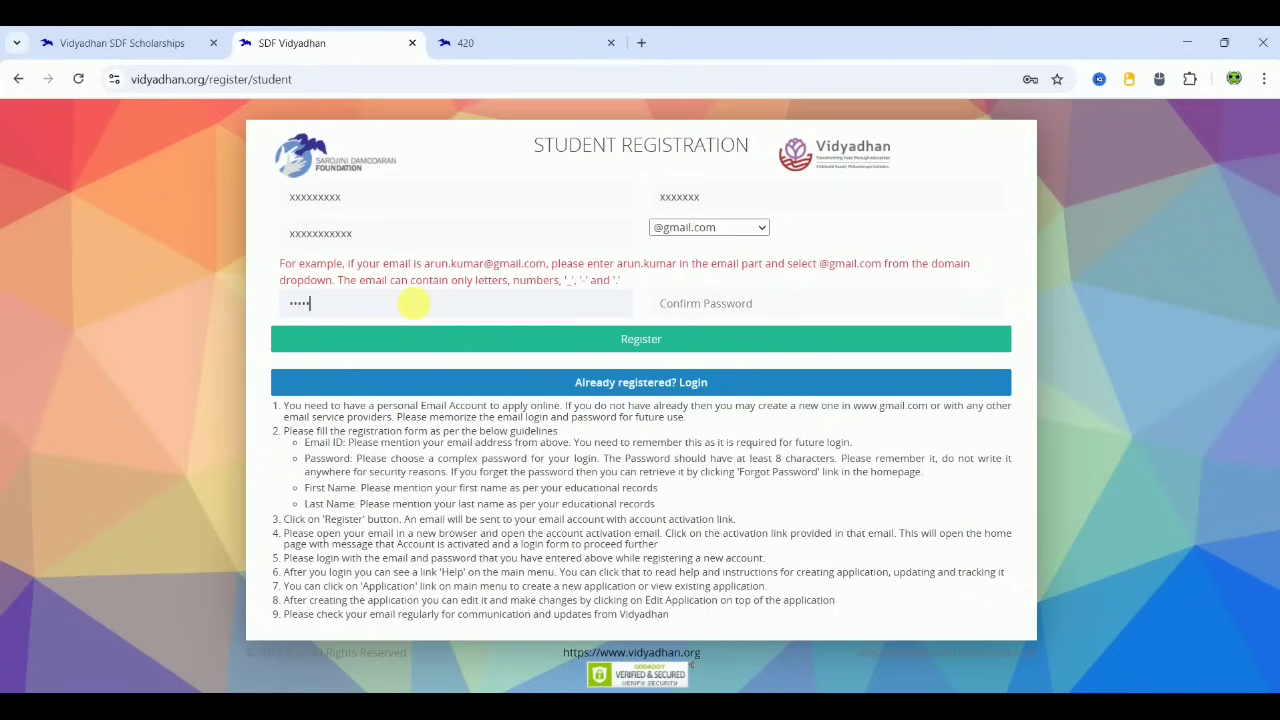
{"action": "type", "text": "xxx"}
{"action": "left_click", "coordinate": [706, 303]}
{"action": "type", "text": "xxxxx"}
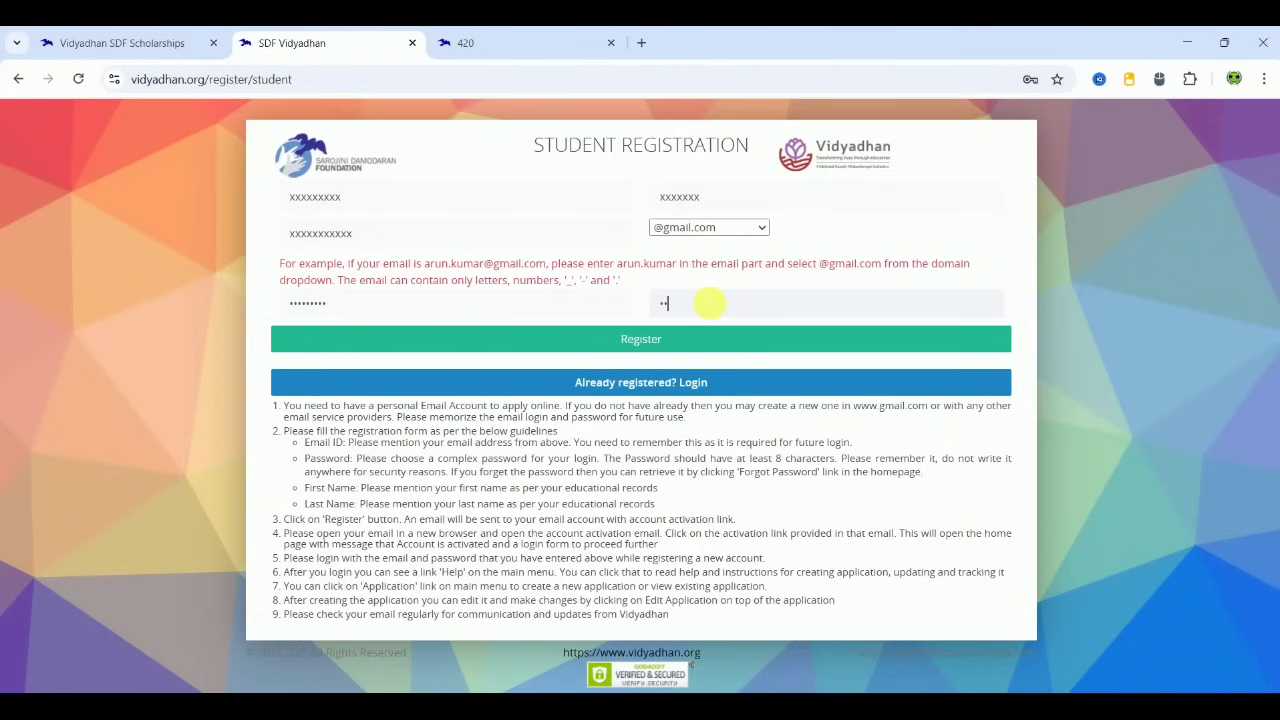
{"action": "type", "text": "xxxx"}
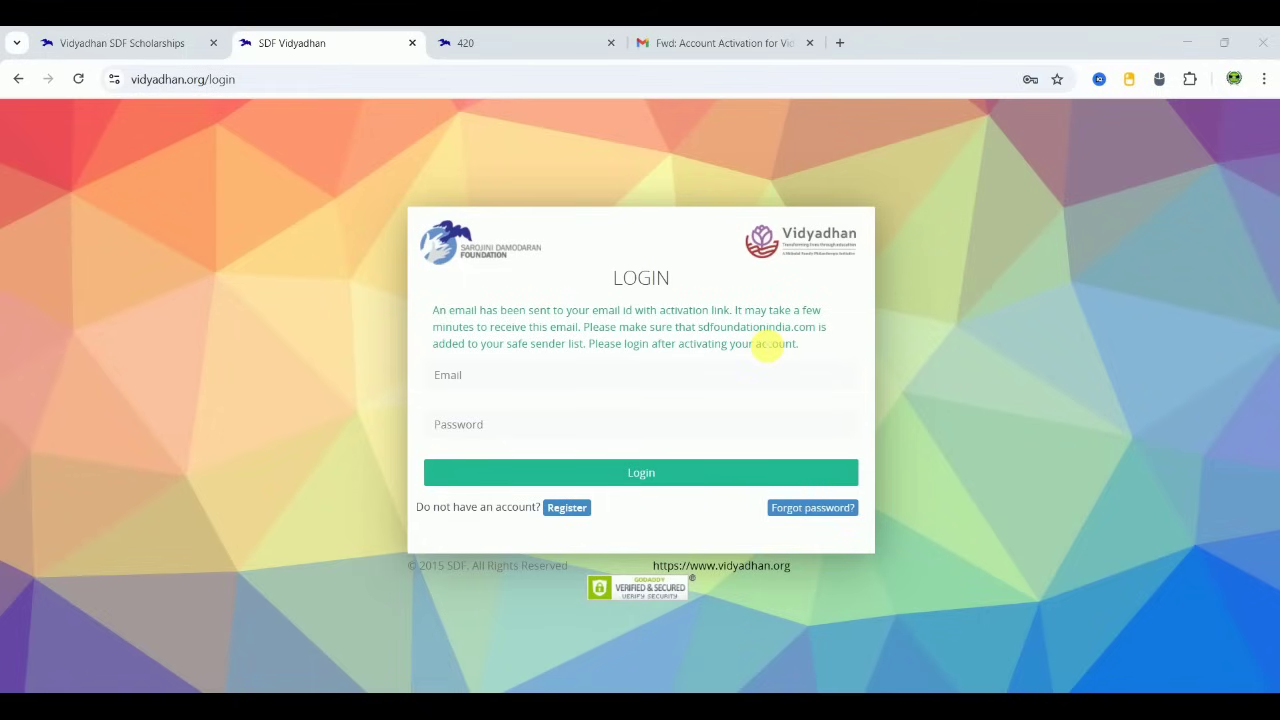
- Switch to the Vidyadhan account activation message in Gmail and activate the account through its link
{"action": "left_click", "coordinate": [692, 43]}
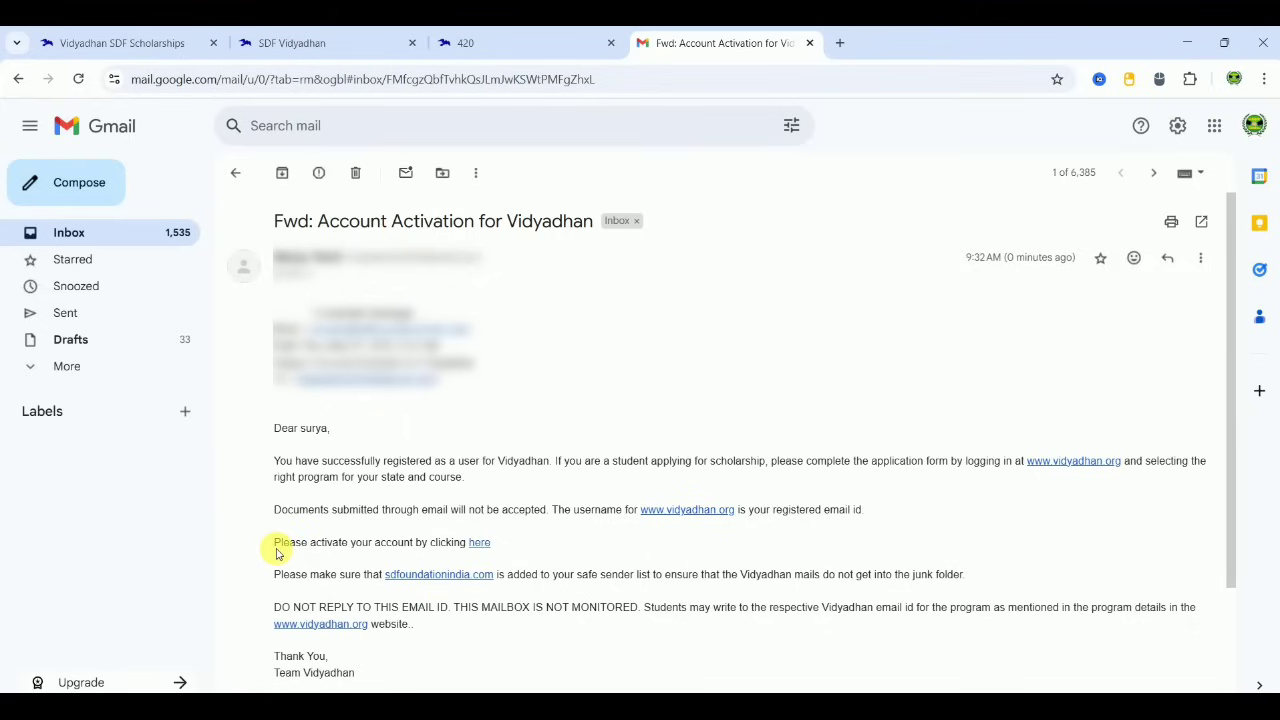
{"action": "left_click", "coordinate": [479, 543]}
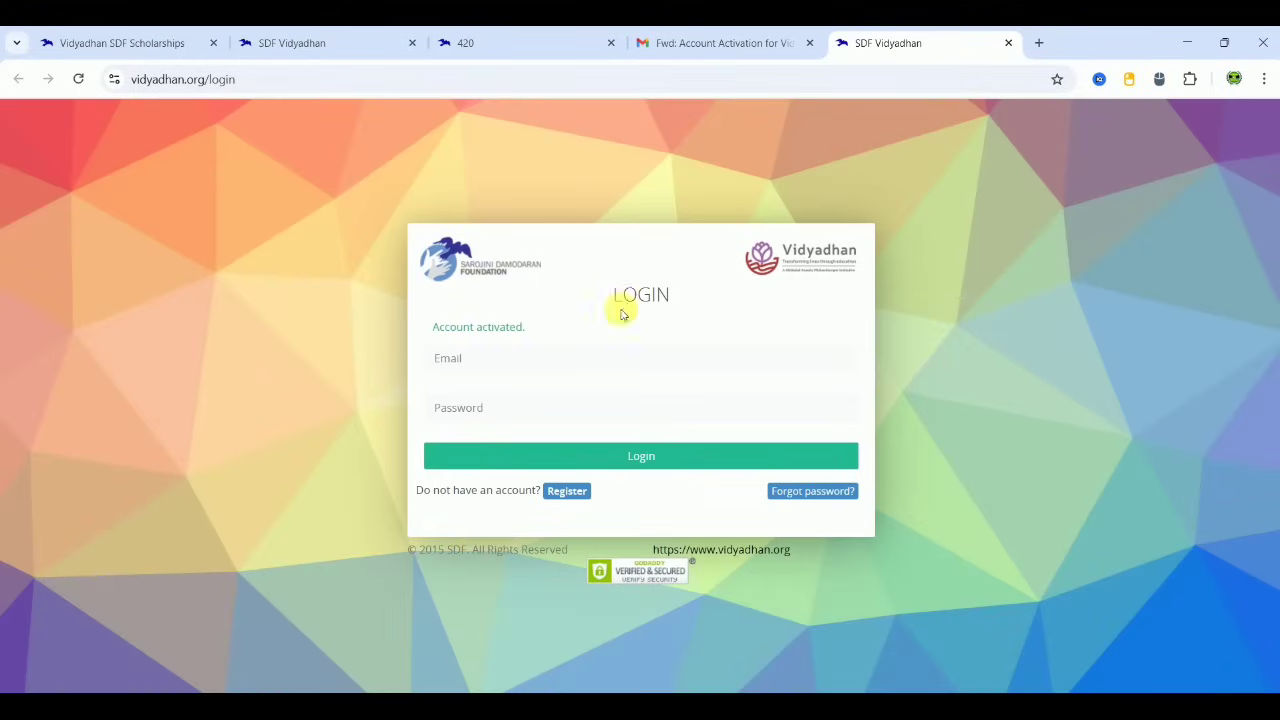
- Log in to the activated student account with the registered e-mail and the account password
{"action": "left_click", "coordinate": [471, 370]}
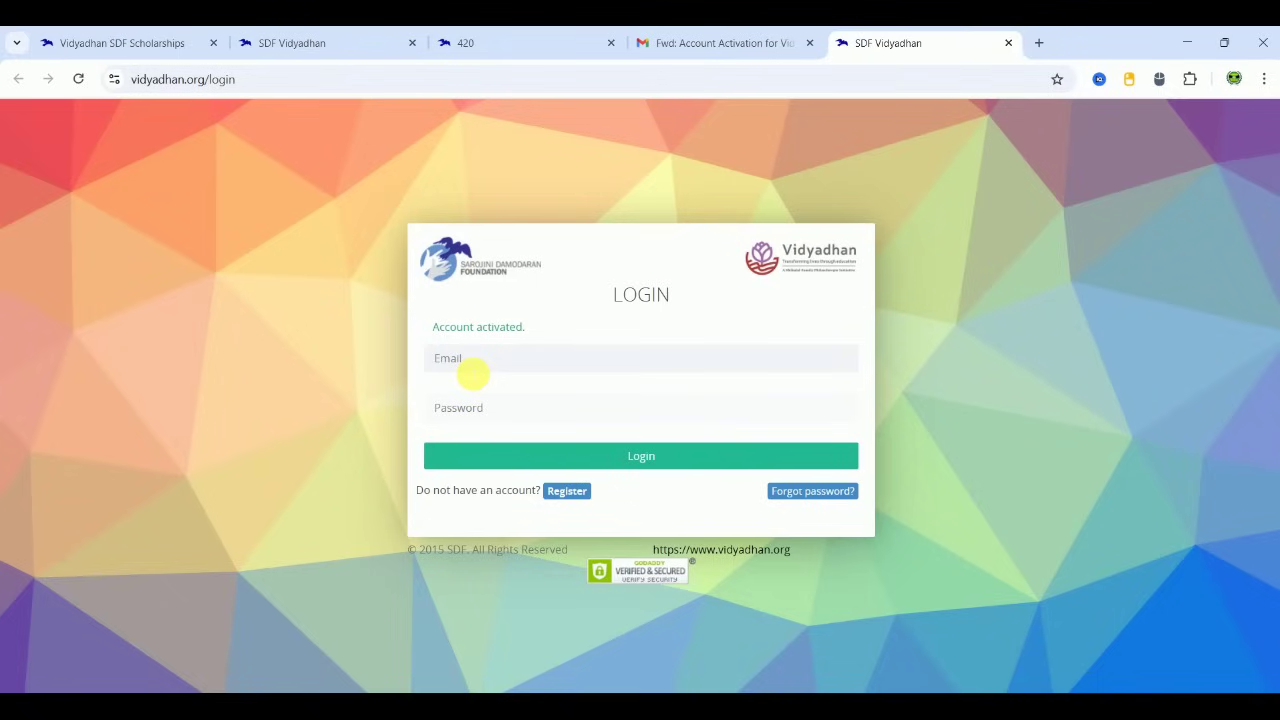
{"action": "left_click", "coordinate": [453, 407]}
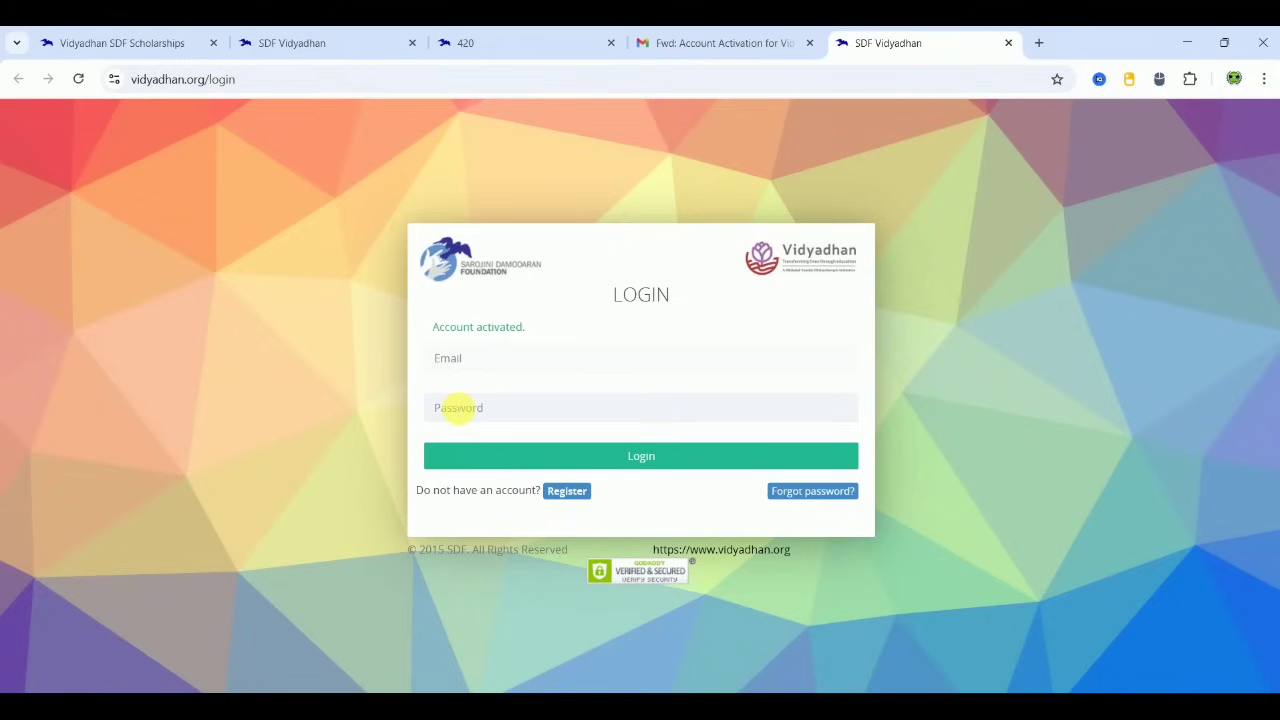
{"action": "left_click", "coordinate": [660, 456]}
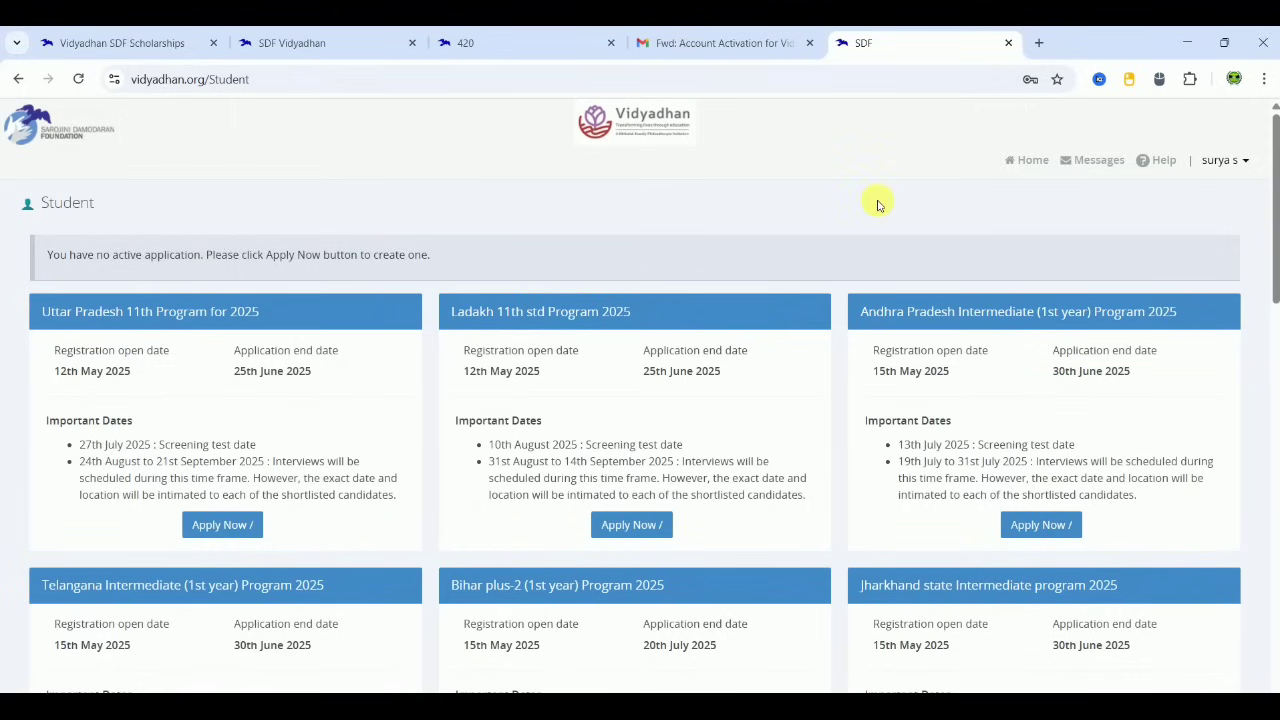
- Open the application form for the Tamil Nadu Plus 1 Program-2025 from the student program list
{"action": "scroll", "coordinate": [878, 205], "scroll_direction": "down", "scroll_amount": 5}
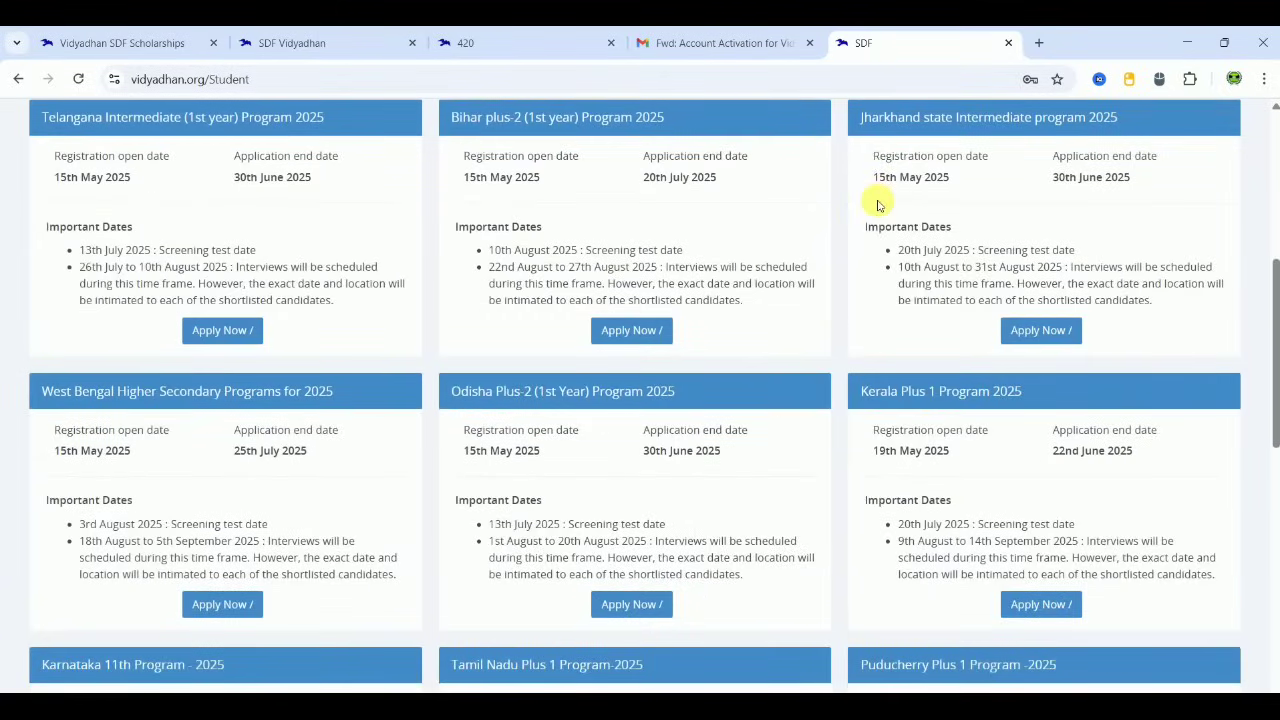
{"action": "scroll", "coordinate": [878, 205], "scroll_direction": "down", "scroll_amount": 4}
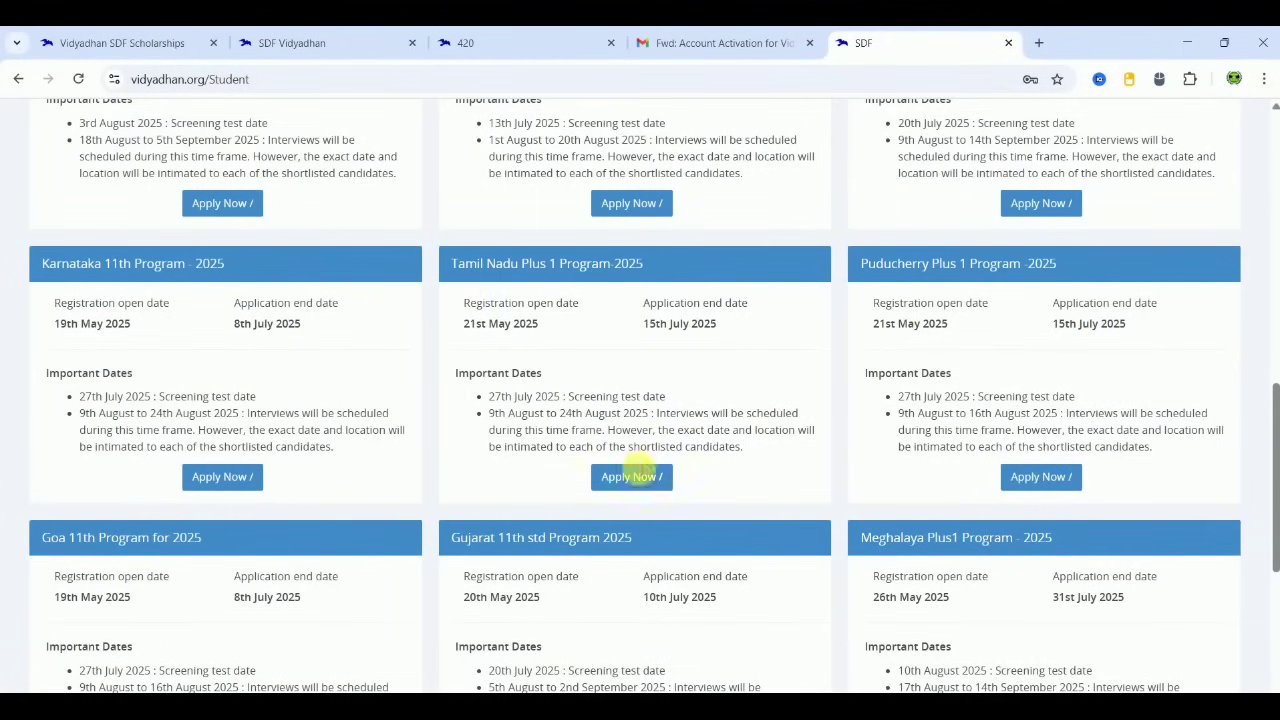
{"action": "left_click", "coordinate": [631, 477]}
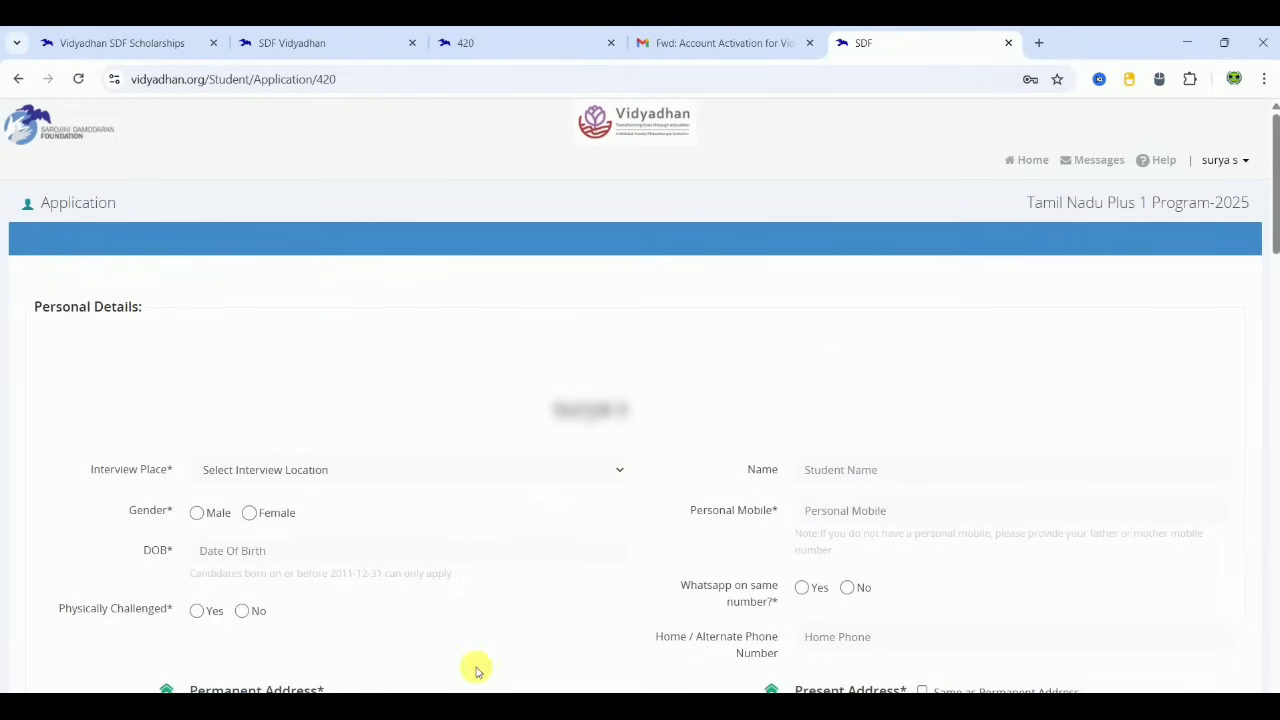
- In the personal details, set the interview place to Online, enter placeholder x characters as the student name, and set the gender to Male
{"action": "scroll", "coordinate": [640, 400], "scroll_direction": "down", "scroll_amount": 3}
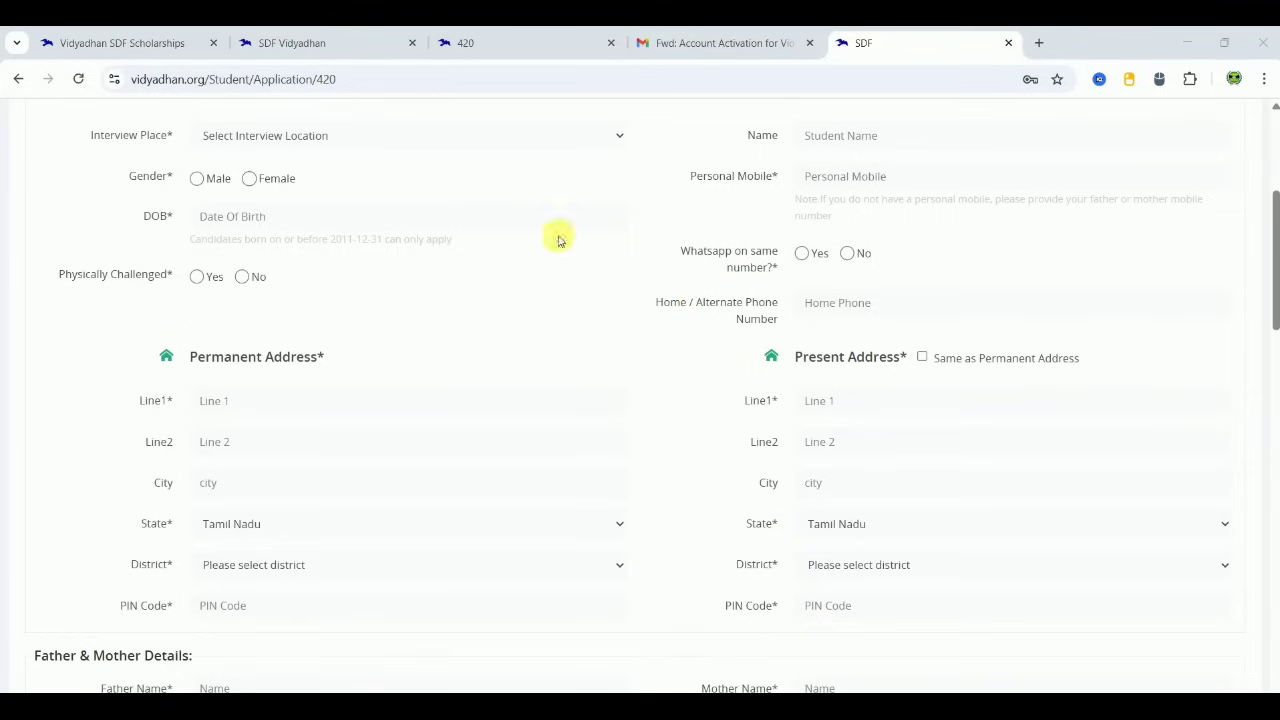
{"action": "left_click", "coordinate": [304, 140]}
{"action": "left_click", "coordinate": [280, 181]}
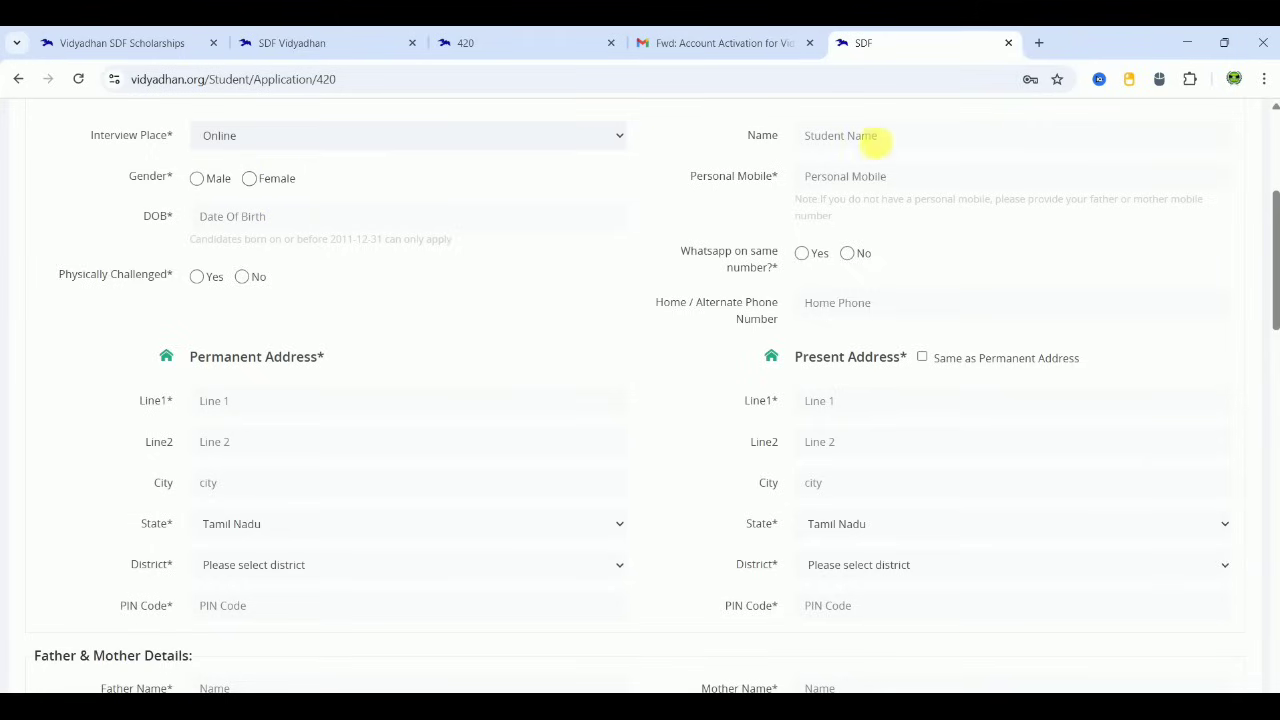
{"action": "left_click", "coordinate": [871, 143]}
{"action": "type", "text": "xxxxxxxxxxx"}
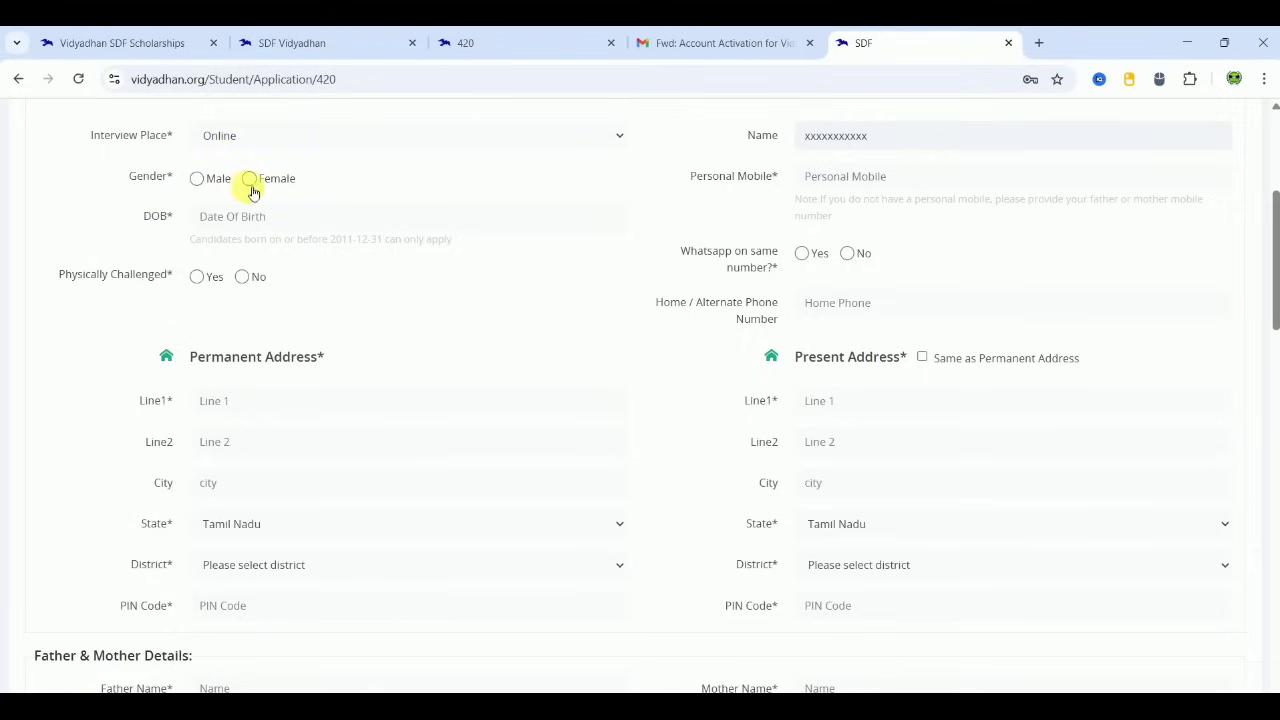
{"action": "left_click", "coordinate": [199, 181]}
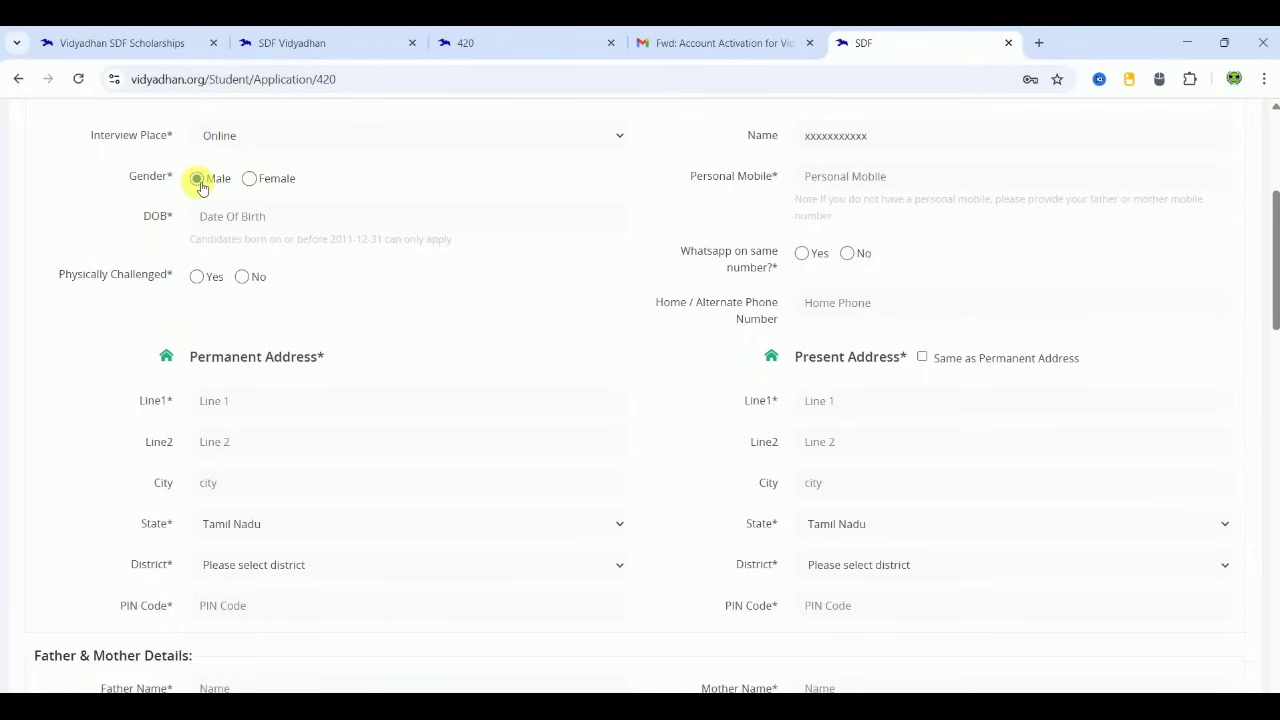
- Fill in the student's date of birth using the calendar picker
{"action": "left_click", "coordinate": [306, 215]}
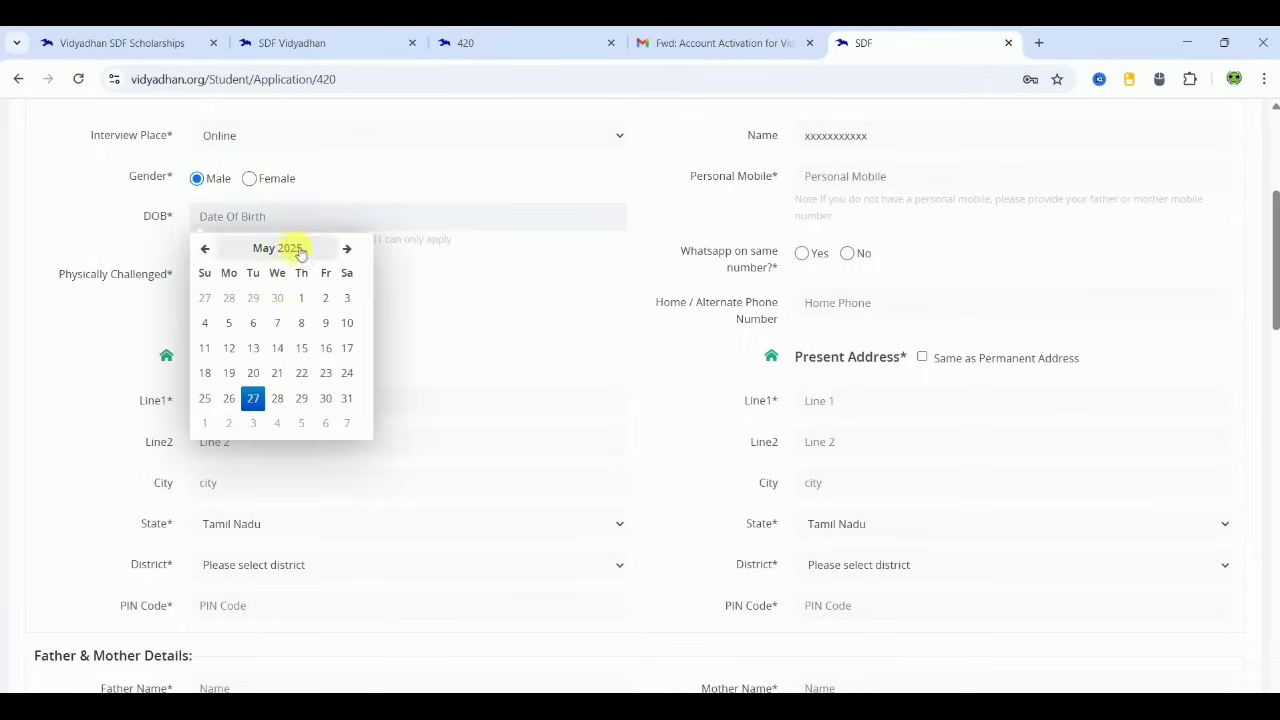
{"action": "left_click", "coordinate": [296, 249]}
{"action": "left_click", "coordinate": [287, 249]}
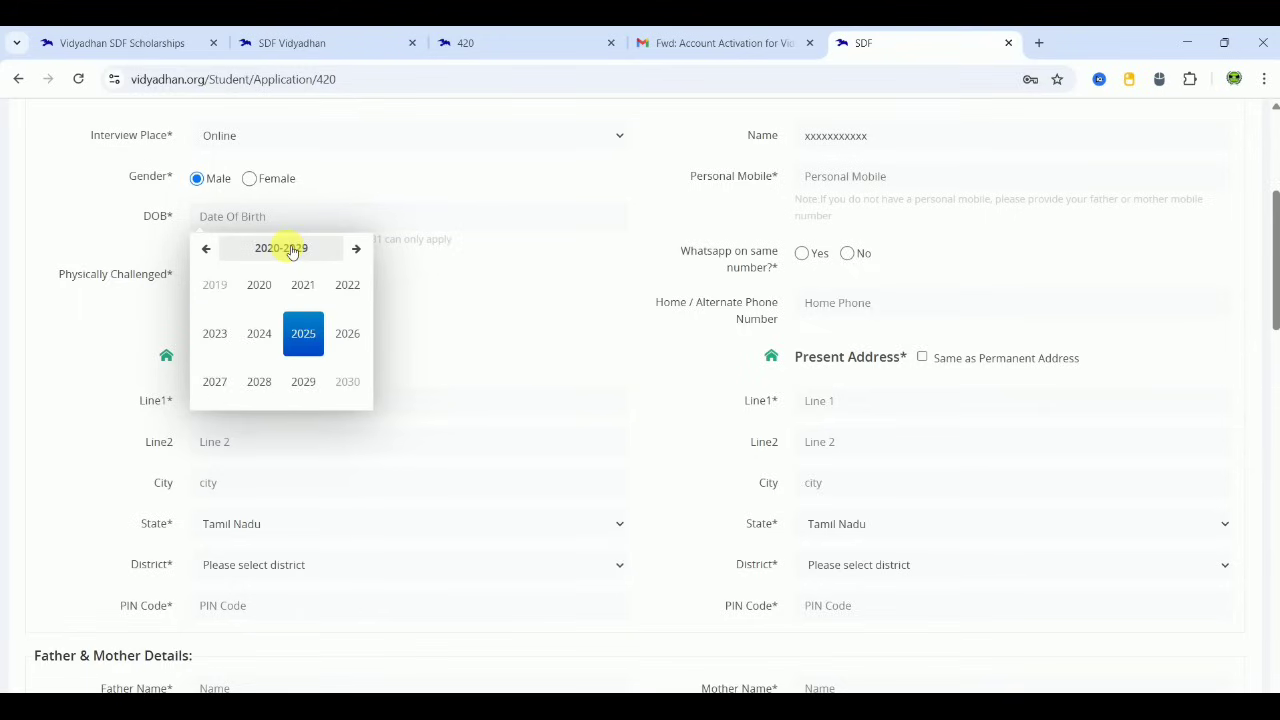
{"action": "left_click", "coordinate": [207, 252]}
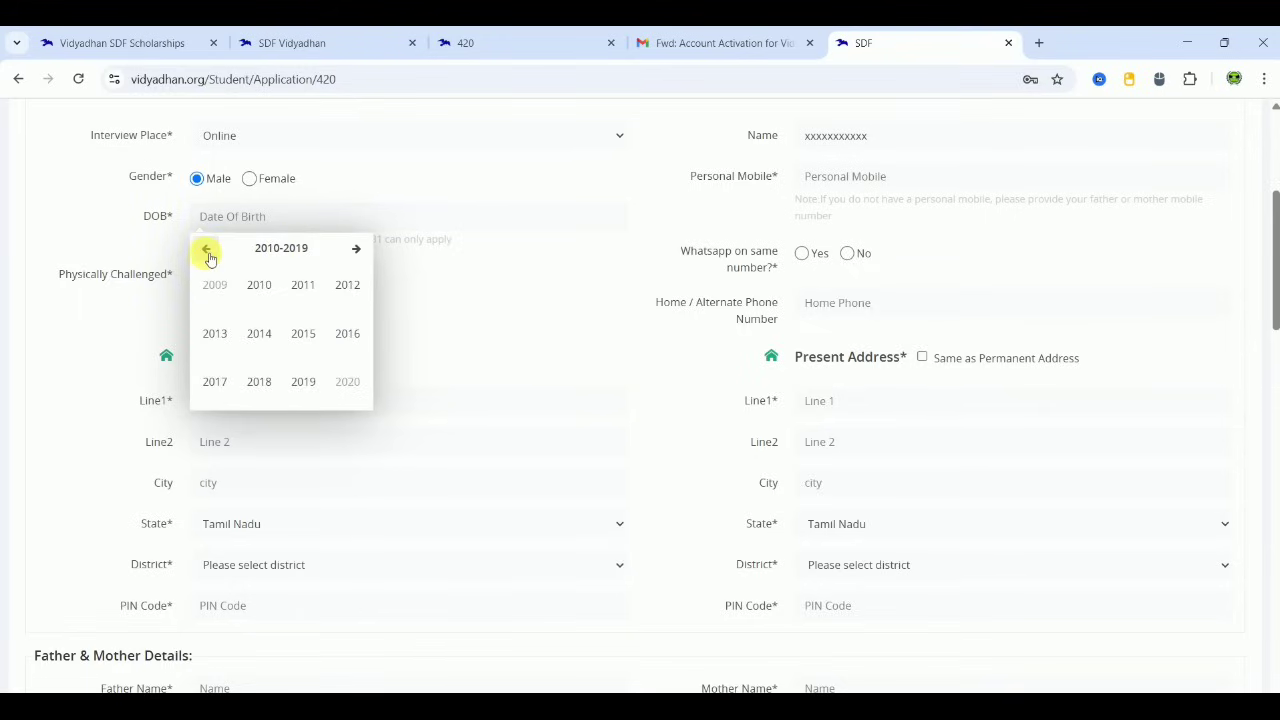
{"action": "left_click", "coordinate": [258, 286]}
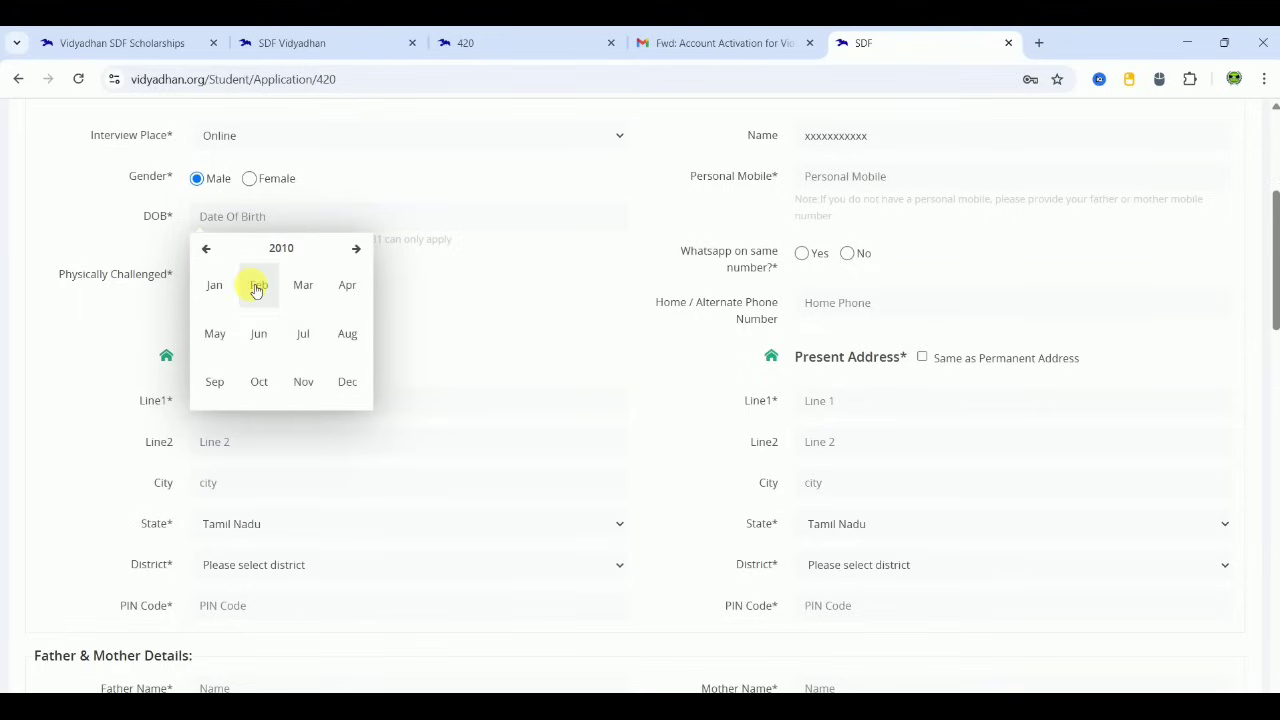
{"action": "left_click", "coordinate": [347, 288]}
{"action": "left_click", "coordinate": [349, 374]}
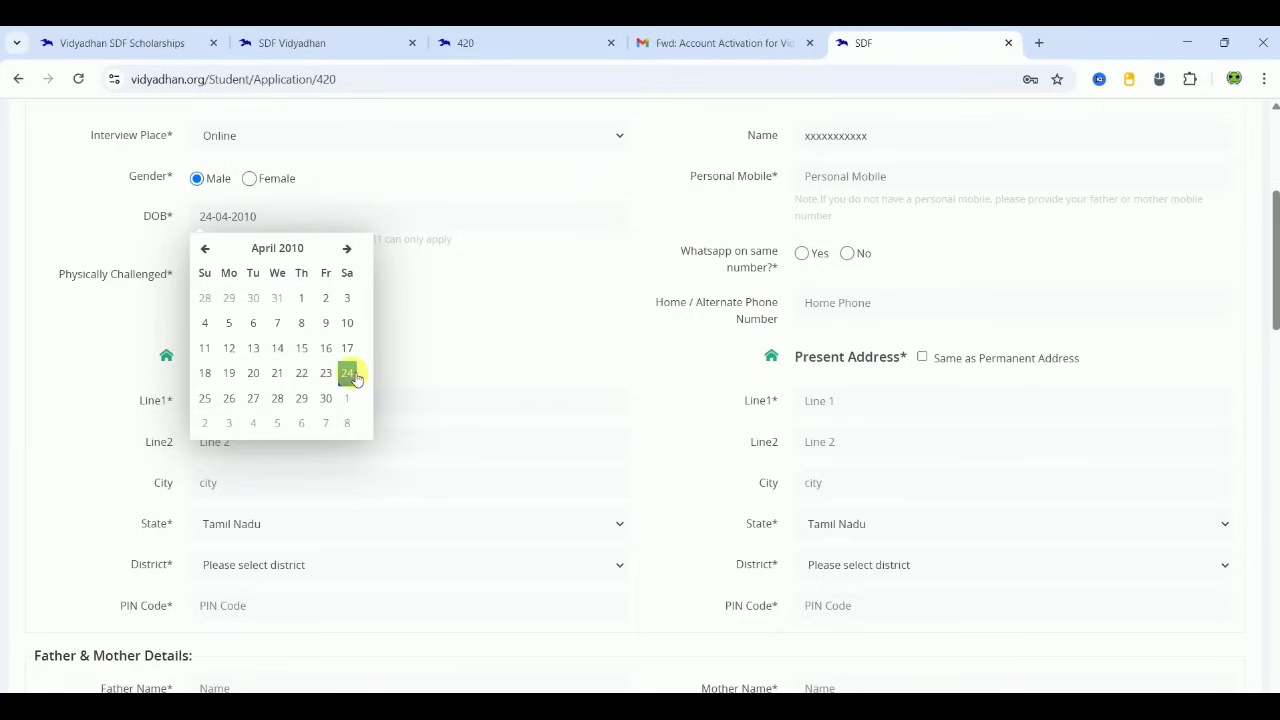
{"action": "left_click", "coordinate": [471, 334]}
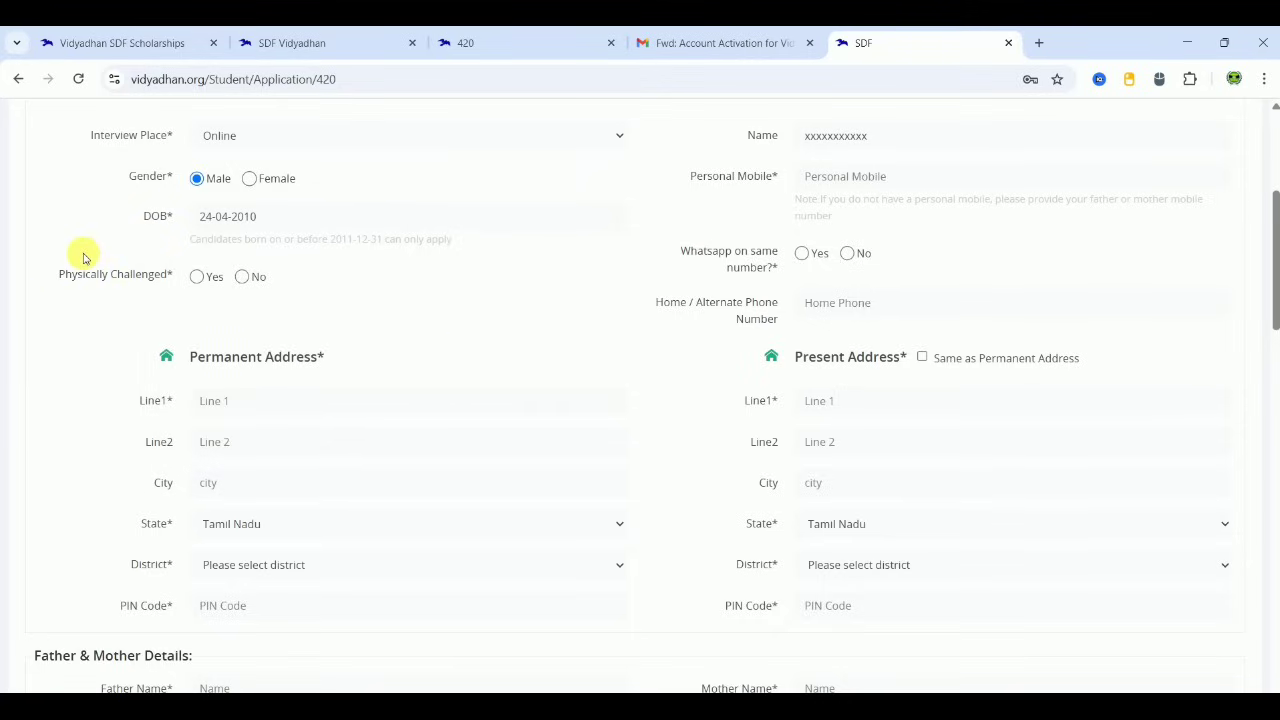
- Answer No for physically challenged and Yes for WhatsApp on the same number
{"action": "left_click", "coordinate": [199, 281]}
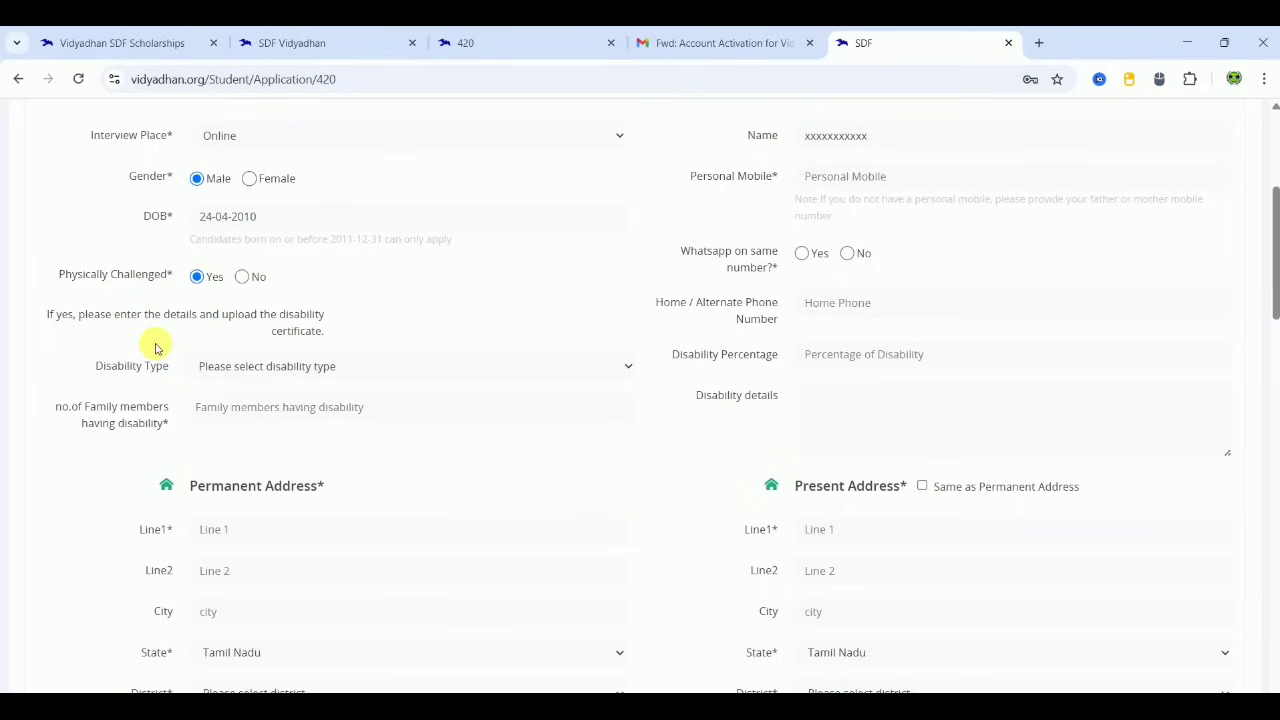
{"action": "left_click", "coordinate": [243, 280]}
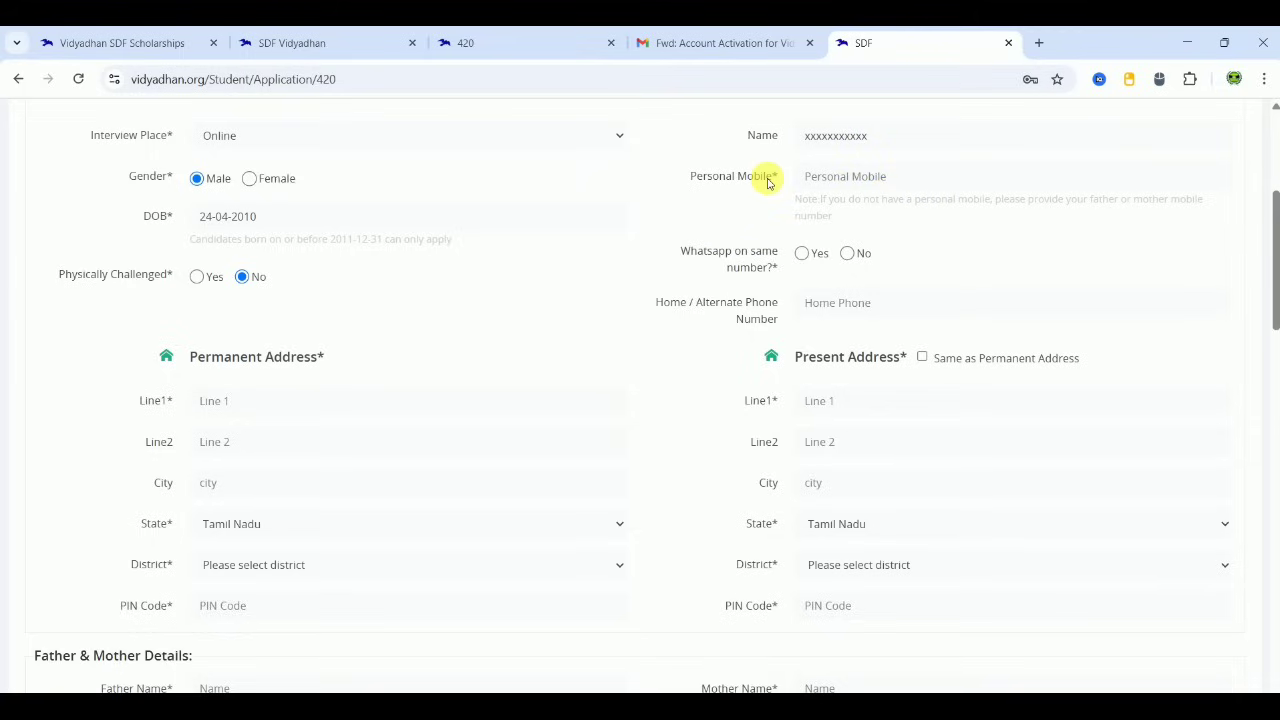
{"action": "left_click", "coordinate": [880, 177]}
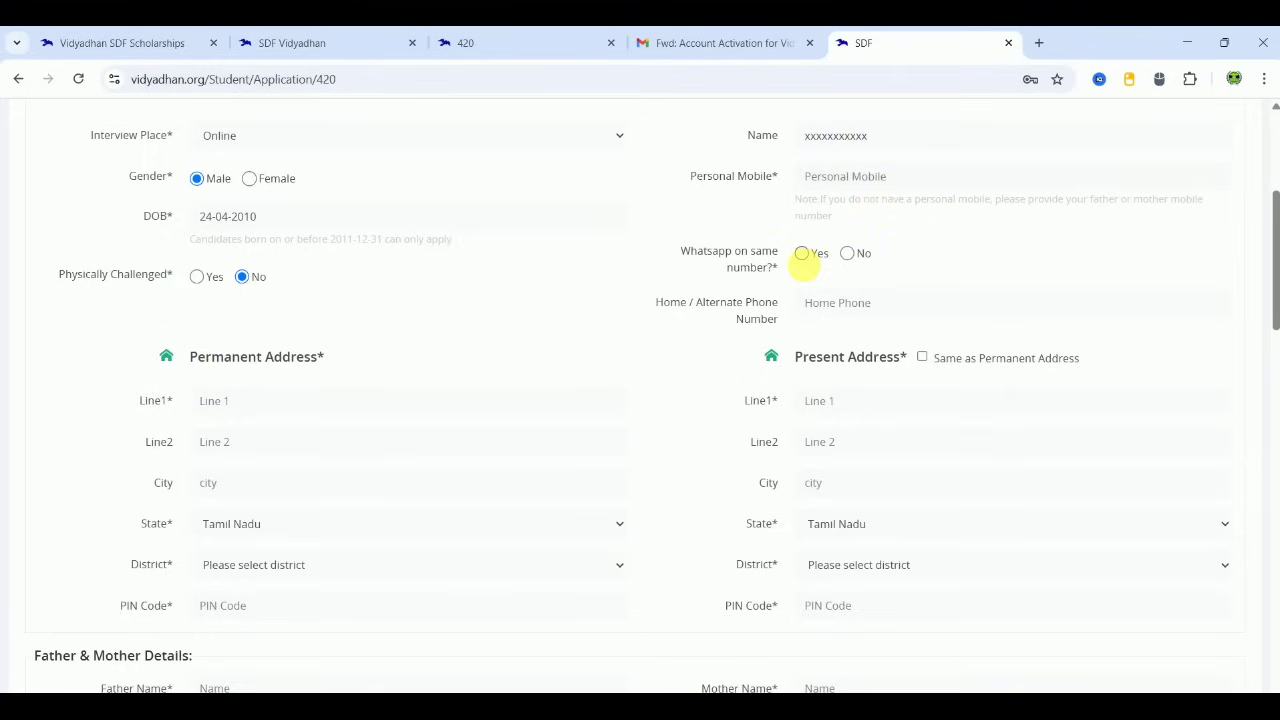
{"action": "left_click", "coordinate": [803, 257]}
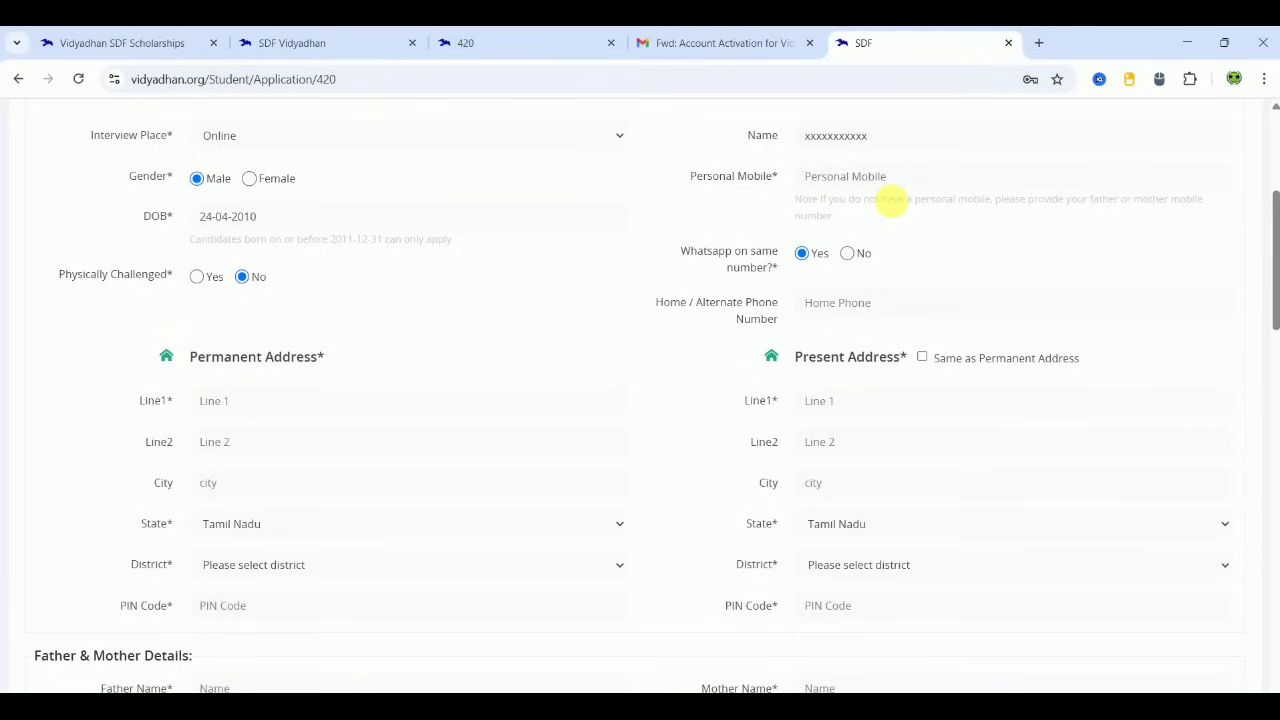
{"action": "left_click", "coordinate": [849, 254]}
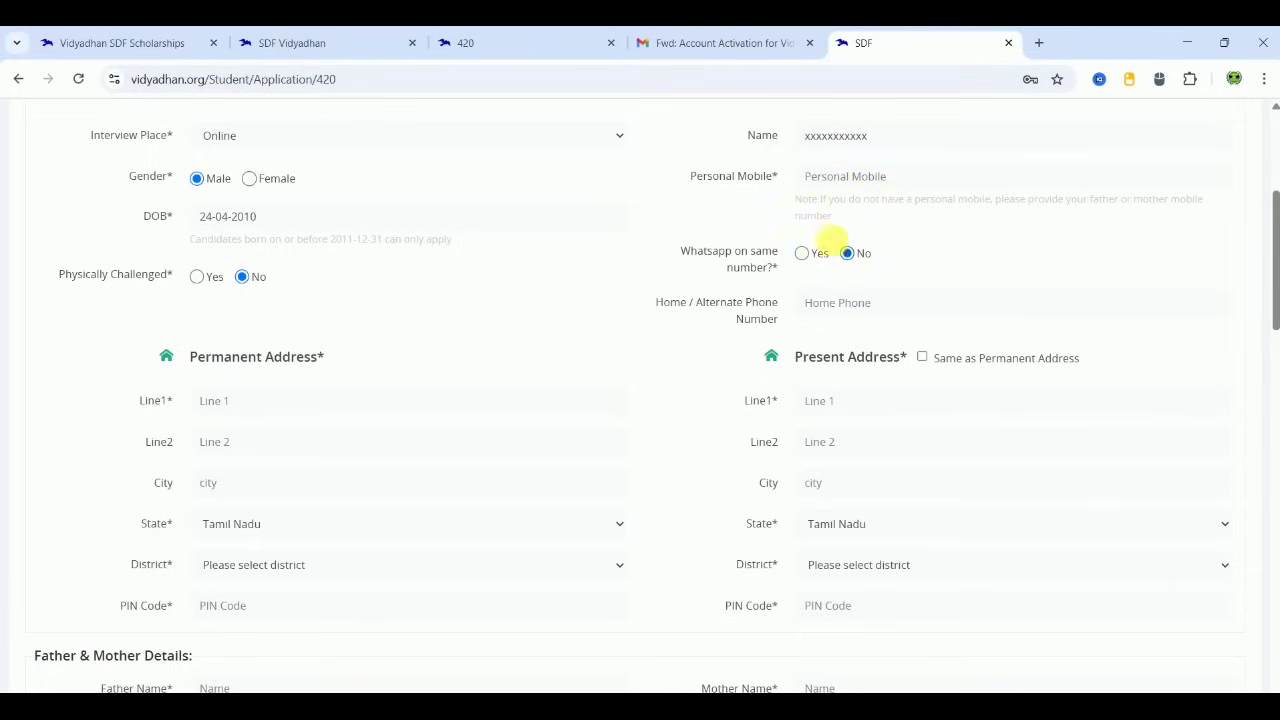
{"action": "left_click", "coordinate": [813, 262]}
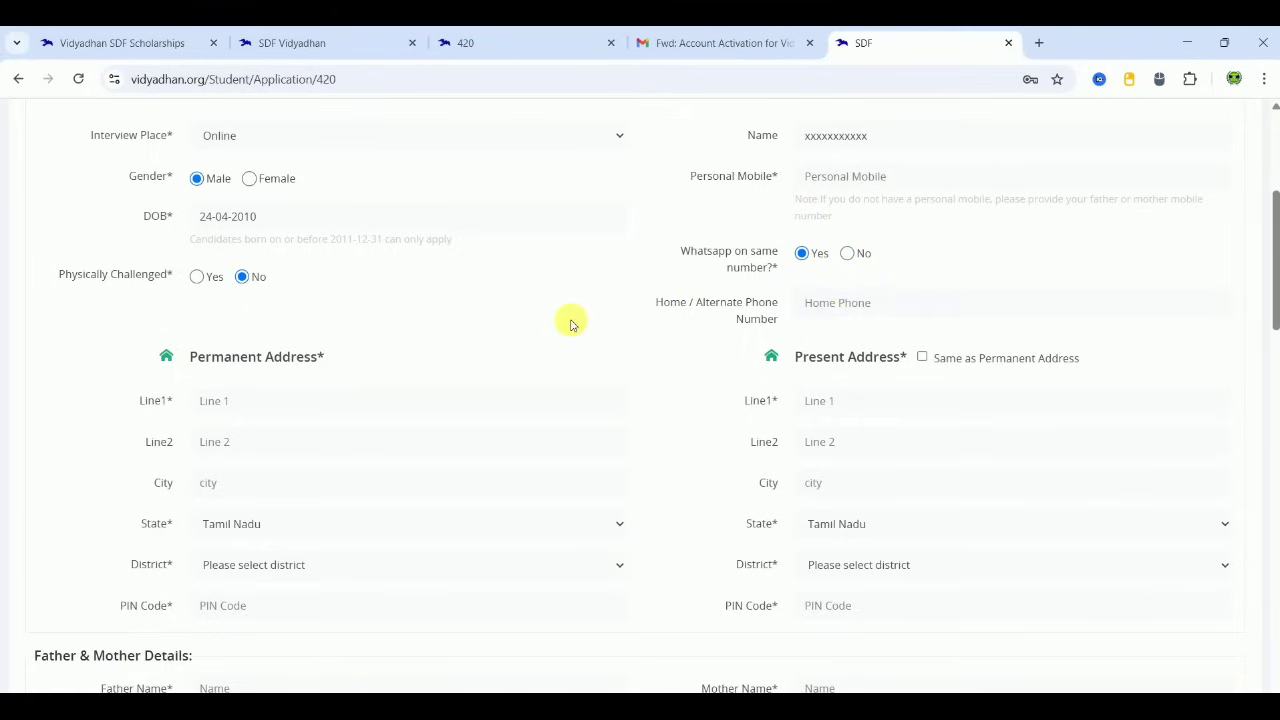
- Fill both permanent address lines and the city with placeholder x characters
{"action": "scroll", "coordinate": [570, 323], "scroll_direction": "down", "scroll_amount": 3}
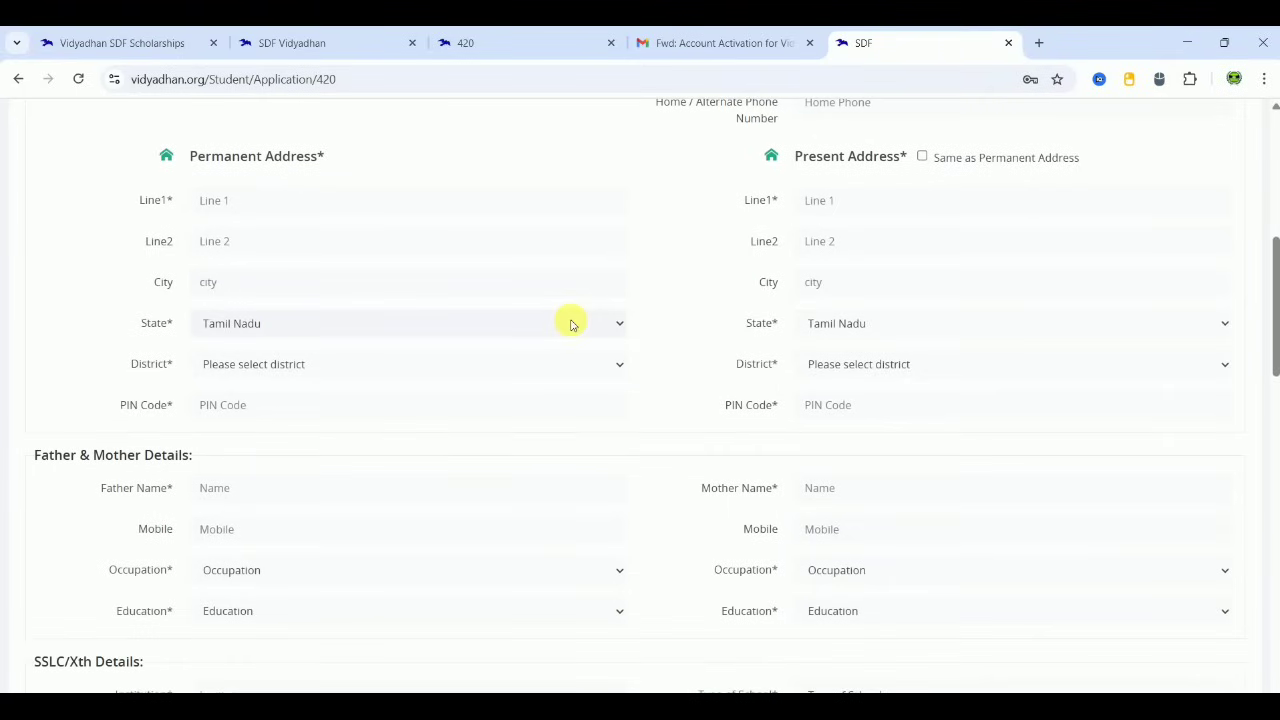
{"action": "scroll", "coordinate": [570, 323], "scroll_direction": "down", "scroll_amount": 1}
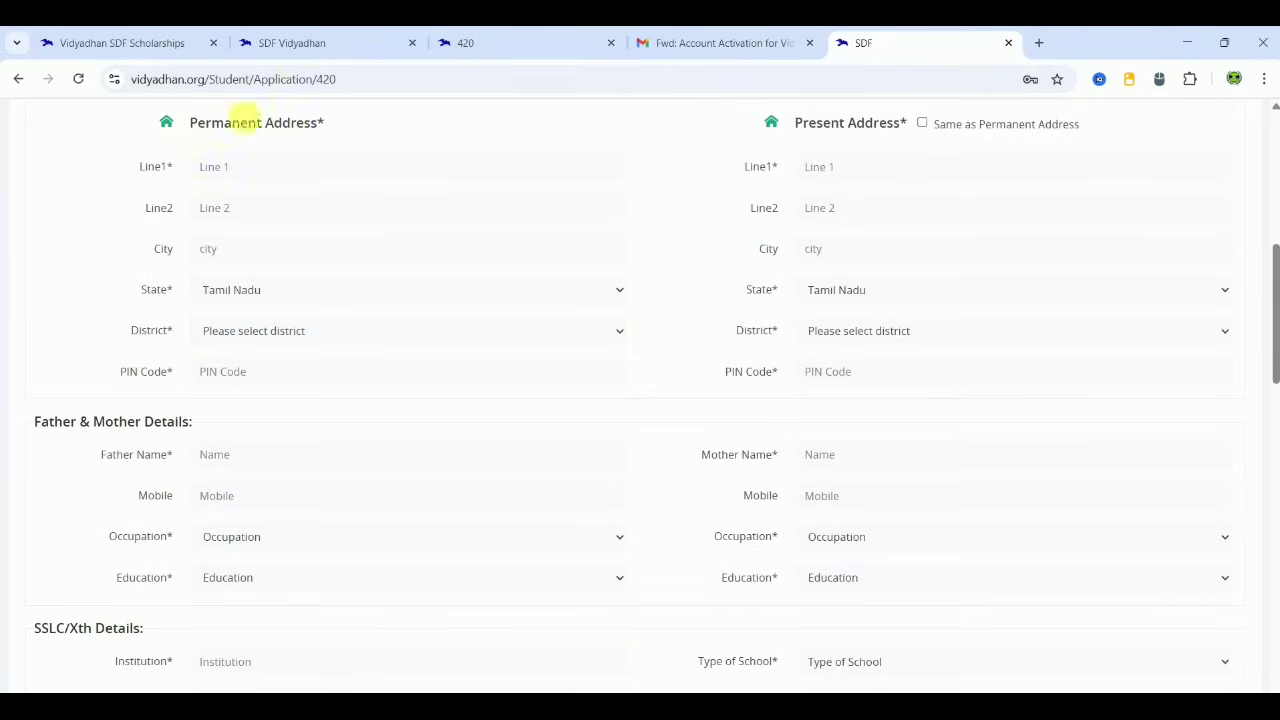
{"action": "left_click", "coordinate": [262, 170]}
{"action": "type", "text": "xxxxxxxxx"}
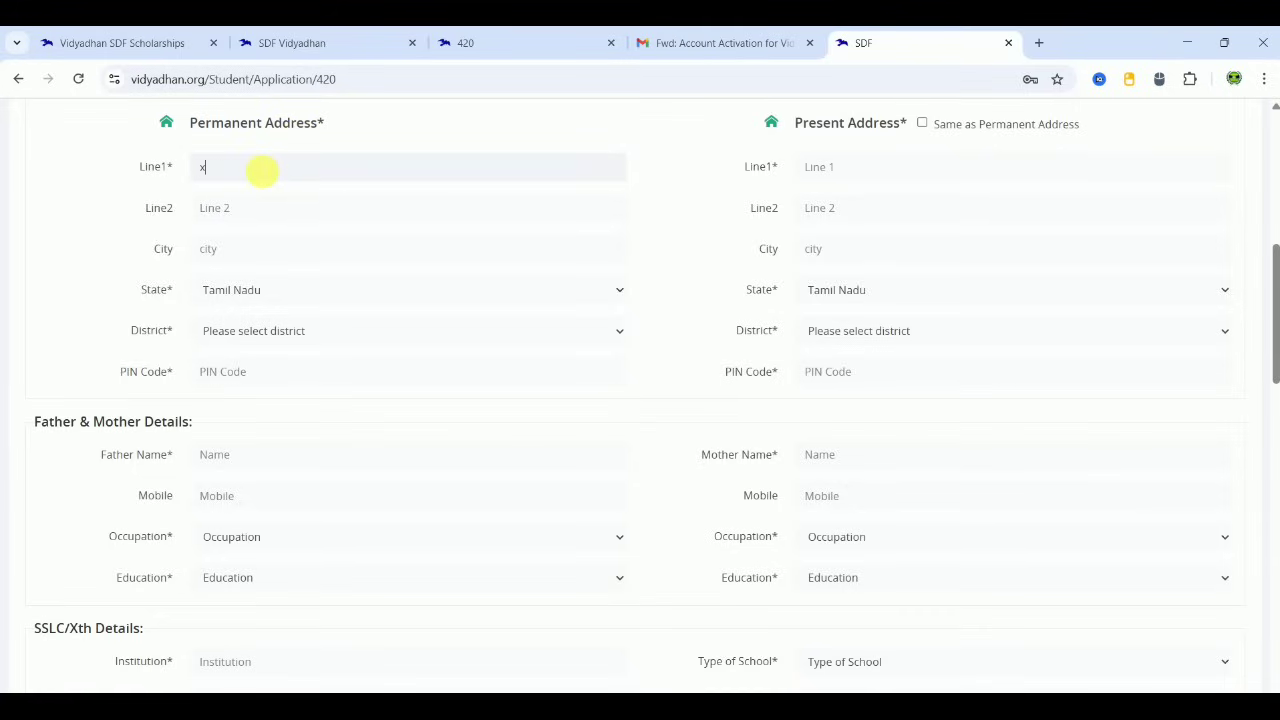
{"action": "left_click", "coordinate": [236, 212]}
{"action": "type", "text": "xxxxxxxx"}
{"action": "type", "text": "xxxxxxxxxx"}
{"action": "type", "text": "x"}
{"action": "type", "text": "xxxxxxxxx"}
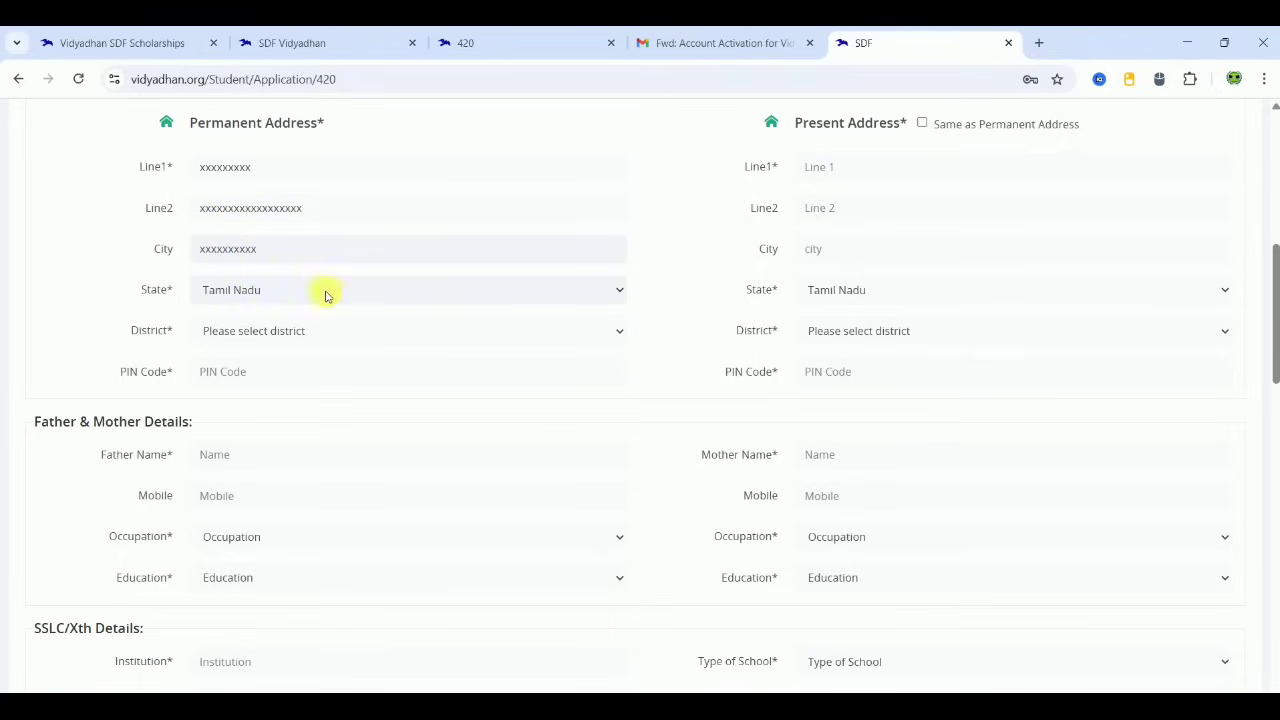
- Complete the permanent address with the Tiruvannamalai district and the postal PIN code, and reuse it as the present address
{"action": "left_click", "coordinate": [292, 338]}
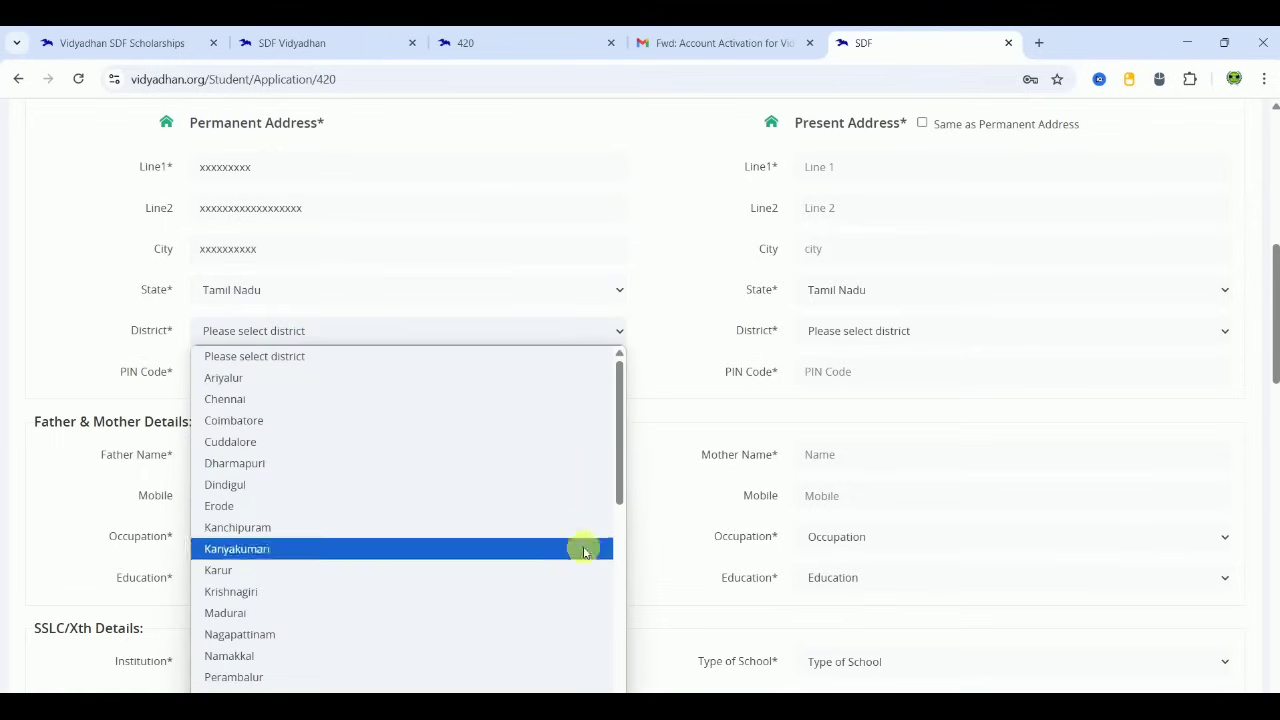
{"action": "scroll", "coordinate": [617, 645], "scroll_direction": "down", "scroll_amount": 5}
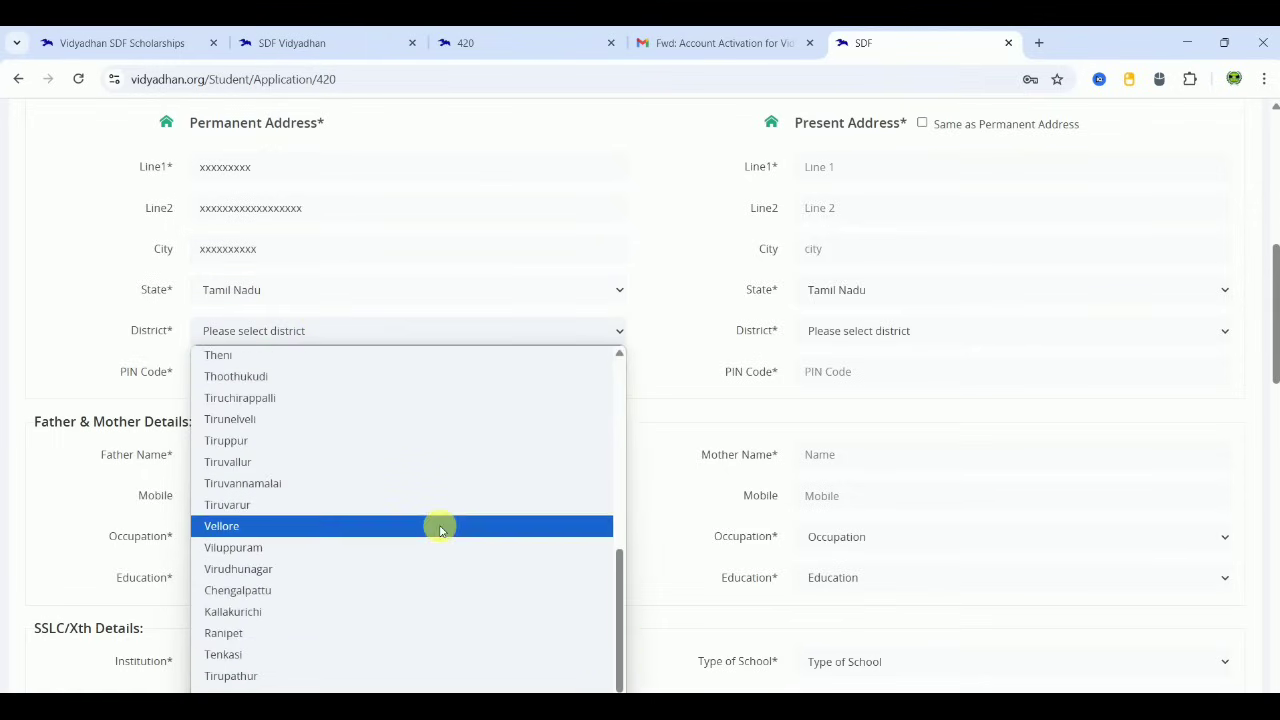
{"action": "left_click", "coordinate": [387, 485]}
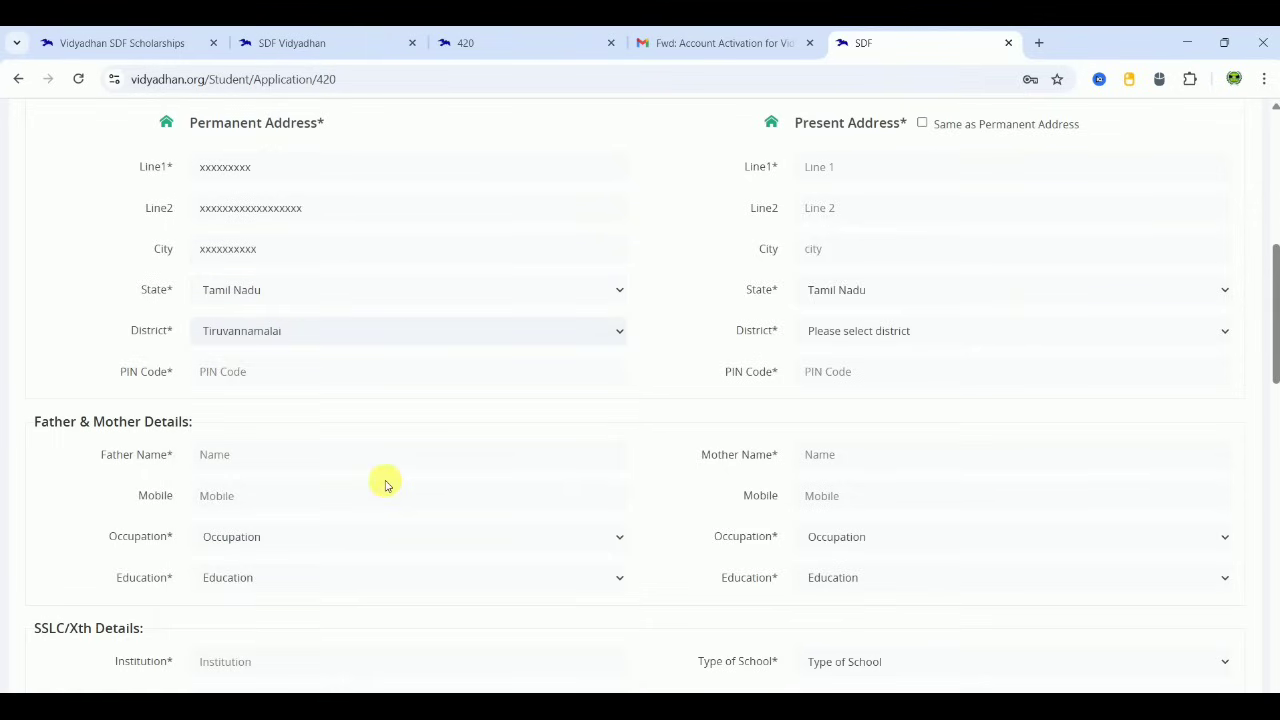
{"action": "left_click", "coordinate": [287, 372]}
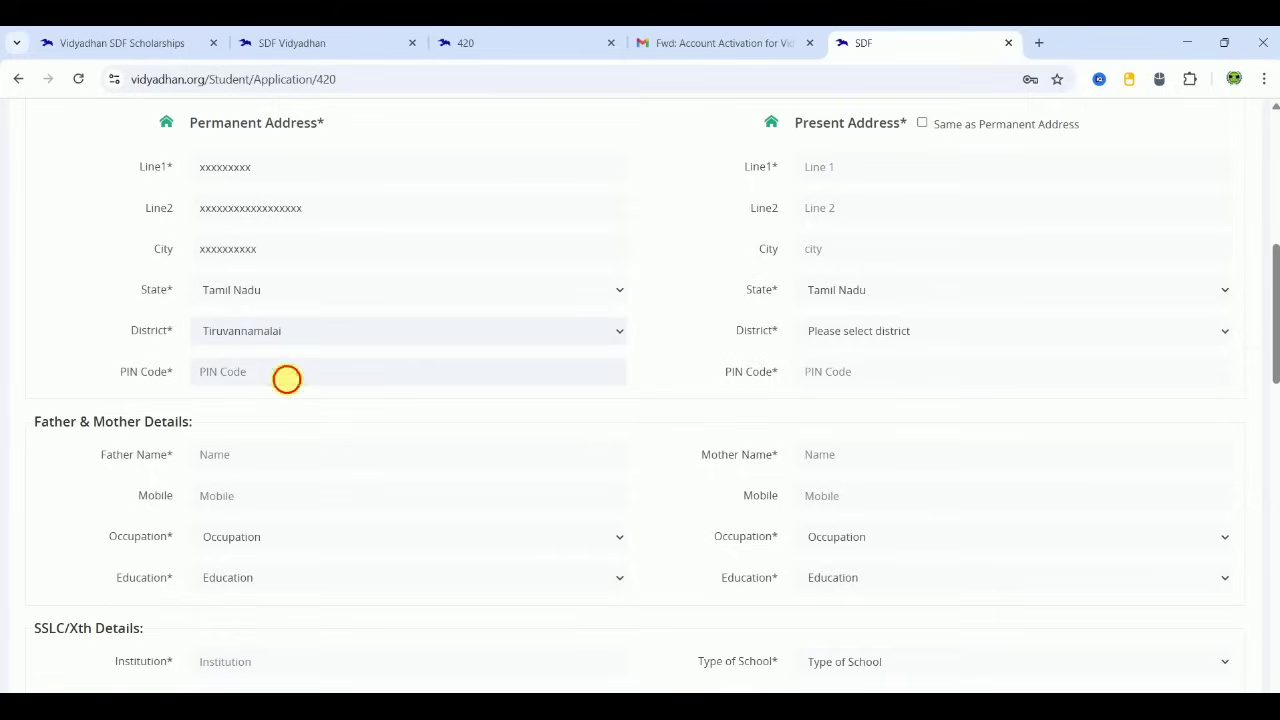
{"action": "type", "text": "606"}
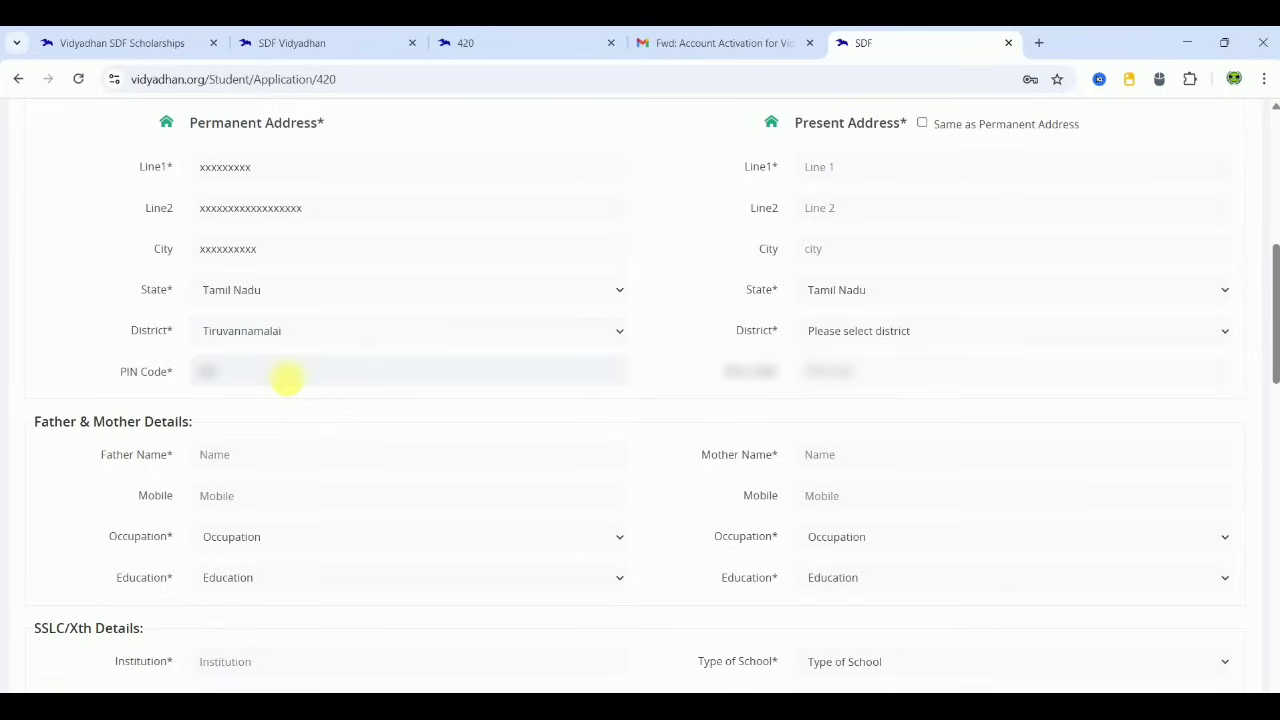
{"action": "type", "text": "601"}
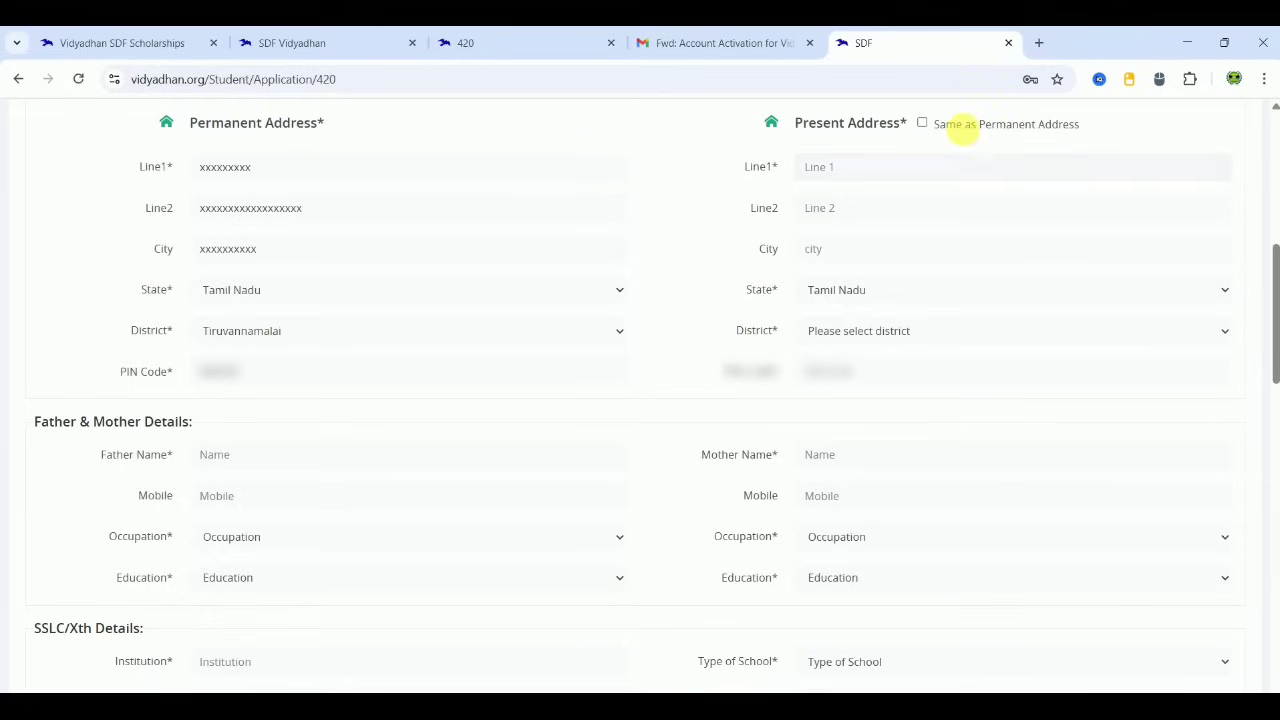
{"action": "left_click", "coordinate": [922, 124]}
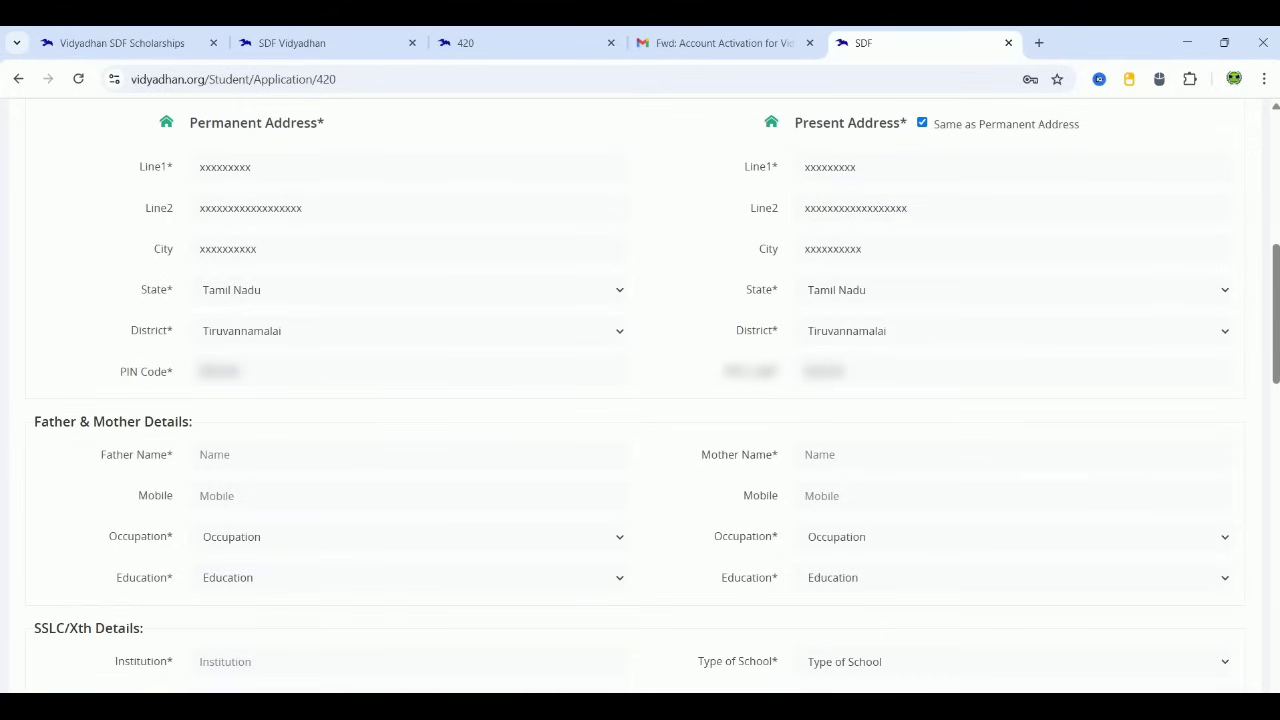
- Enter placeholder x characters as the father's name in the parents' details
{"action": "scroll", "coordinate": [640, 400], "scroll_direction": "down", "scroll_amount": 3}
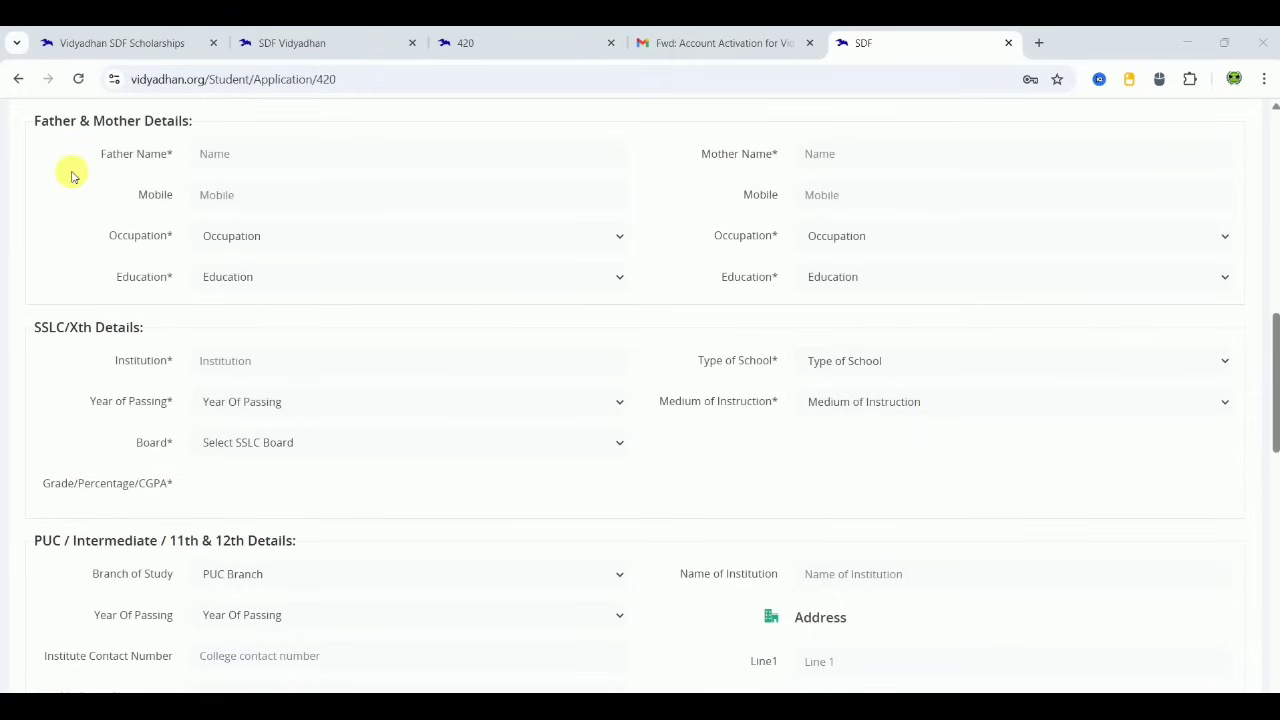
{"action": "left_click", "coordinate": [232, 166]}
{"action": "type", "text": "xxxxx"}
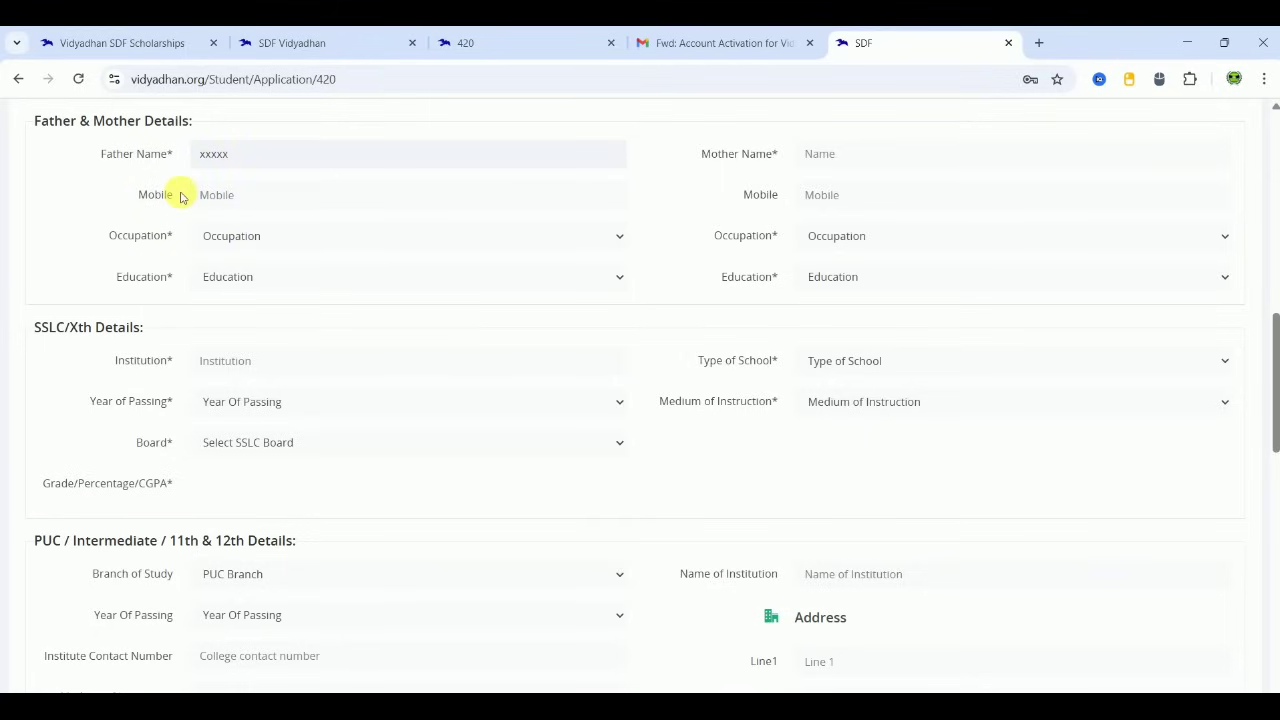
- Set the father's occupation to Agriculturist/Farmer and his education to SSLC (10th Standard)
{"action": "left_click", "coordinate": [279, 238]}
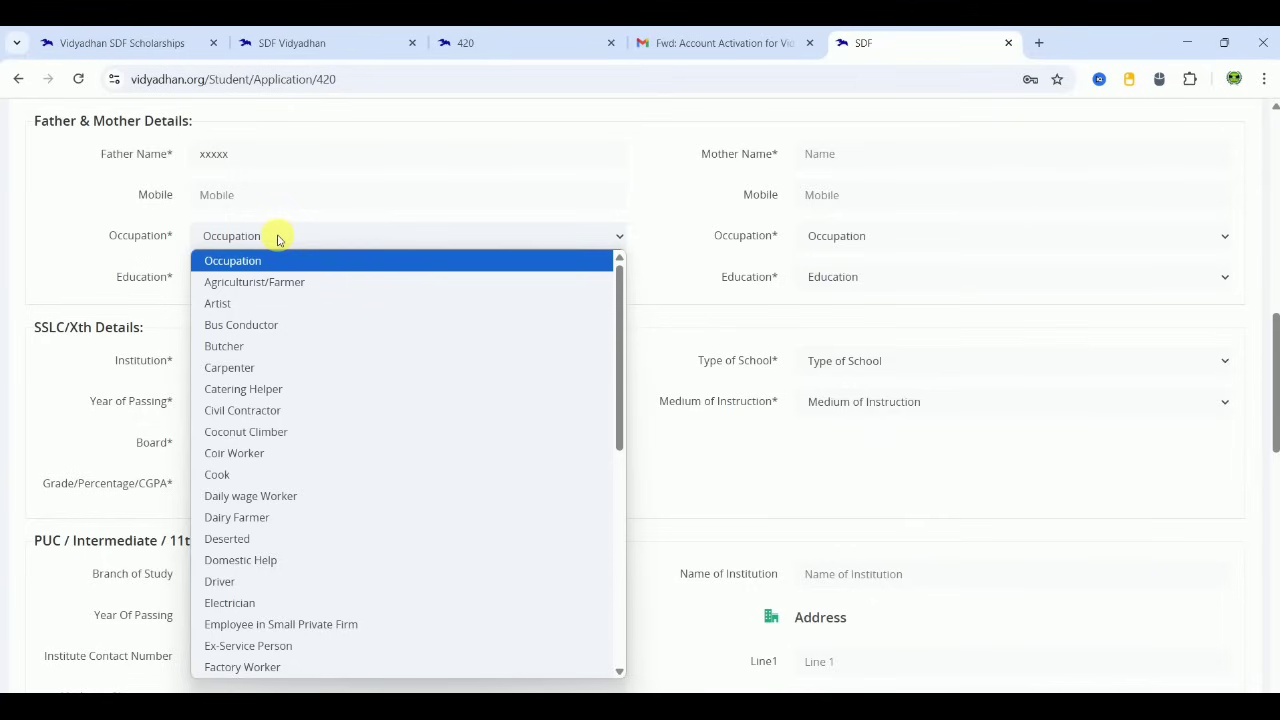
{"action": "left_click_drag", "start_coordinate": [618, 443], "coordinate": [614, 329]}
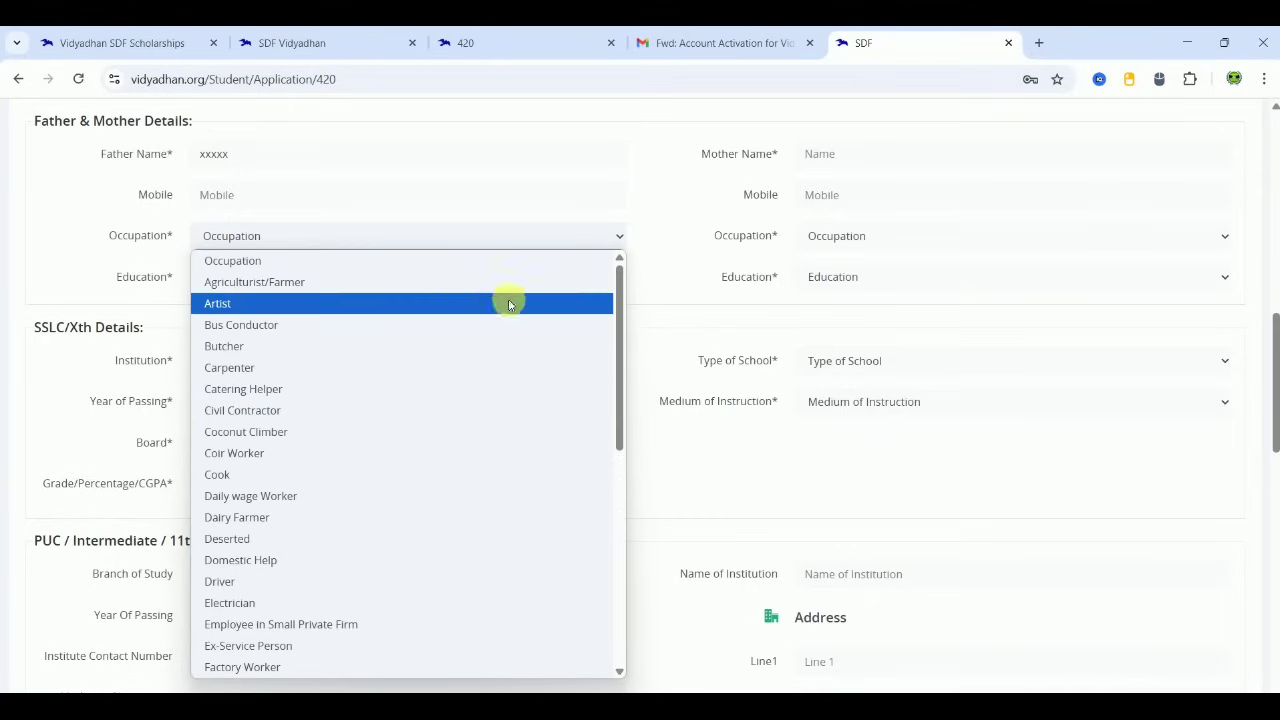
{"action": "left_click", "coordinate": [456, 286]}
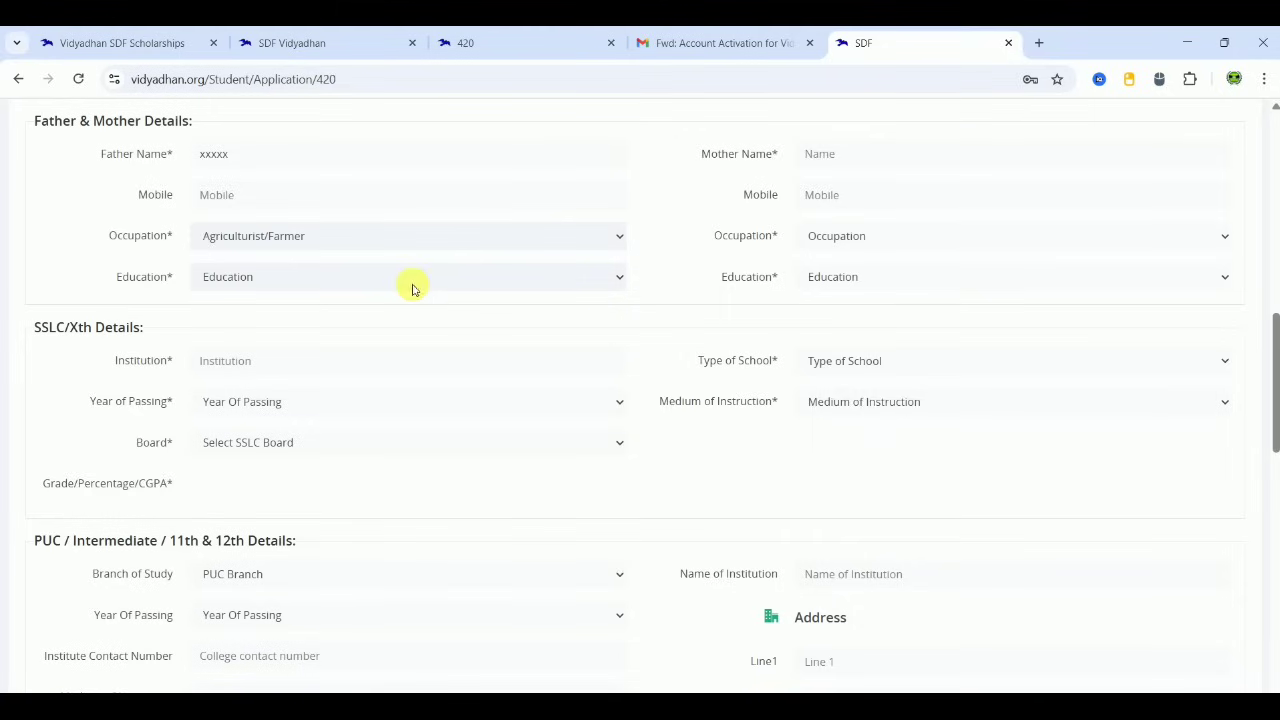
{"action": "left_click", "coordinate": [413, 289]}
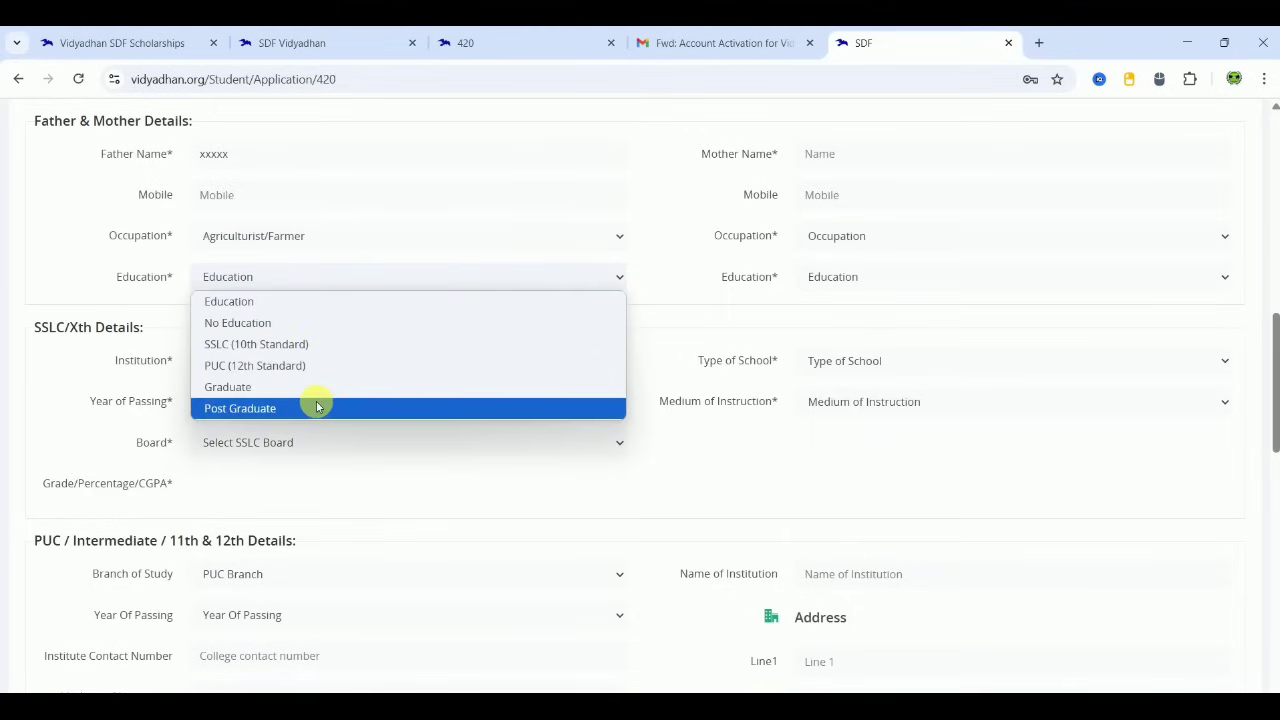
{"action": "left_click", "coordinate": [270, 352]}
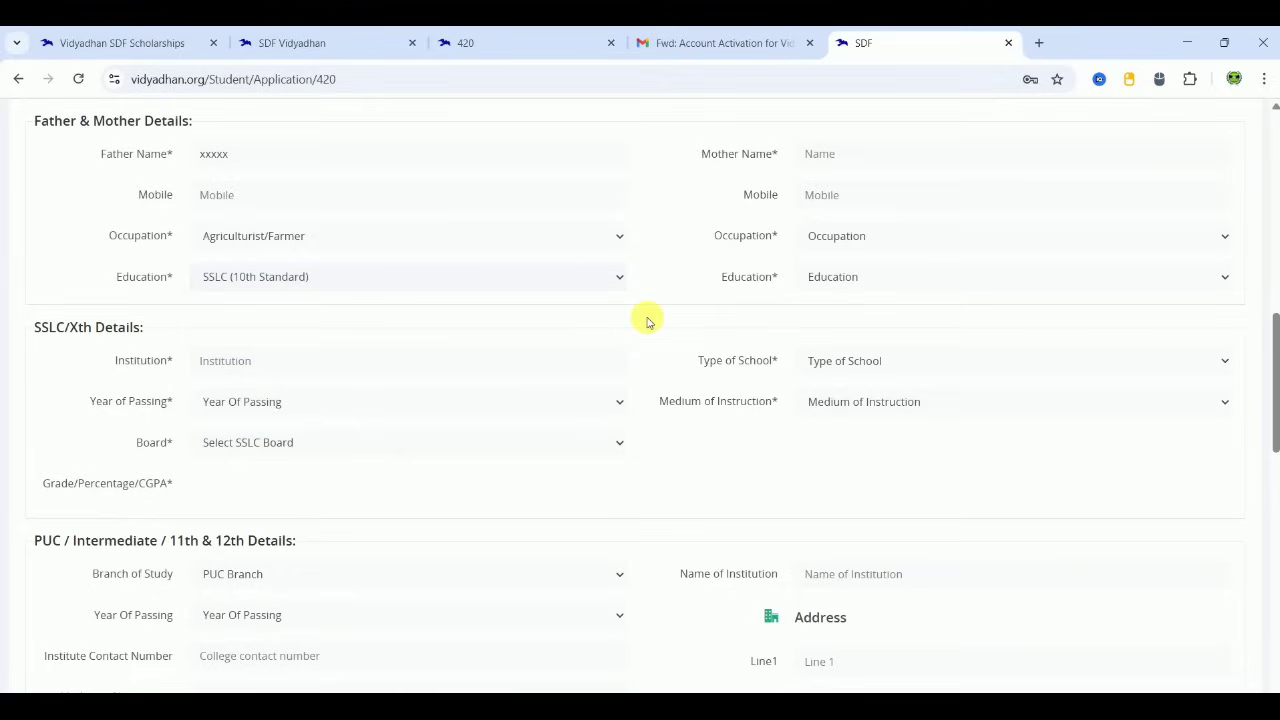
- Fill in the mother's details with placeholder x characters as the name, occupation Unemployed and education SSLC (10th Standard)
{"action": "left_click", "coordinate": [843, 155]}
{"action": "type", "text": "xxxxxx"}
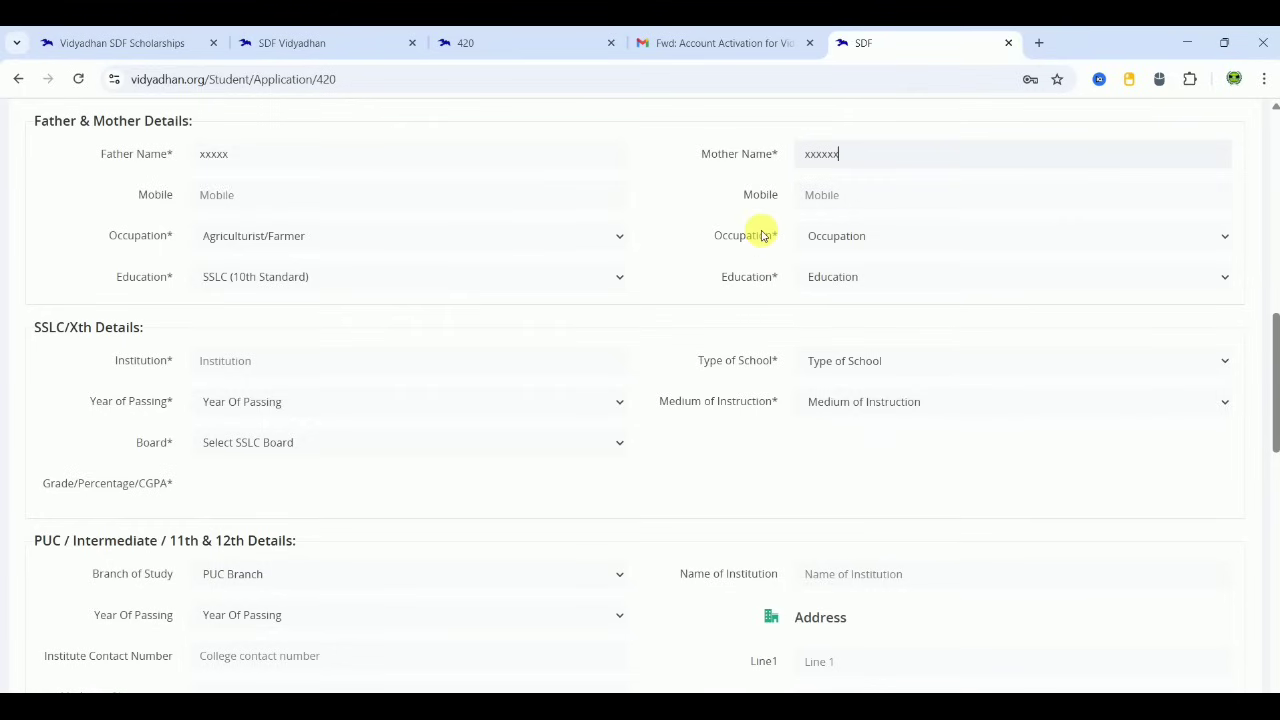
{"action": "left_click", "coordinate": [826, 236]}
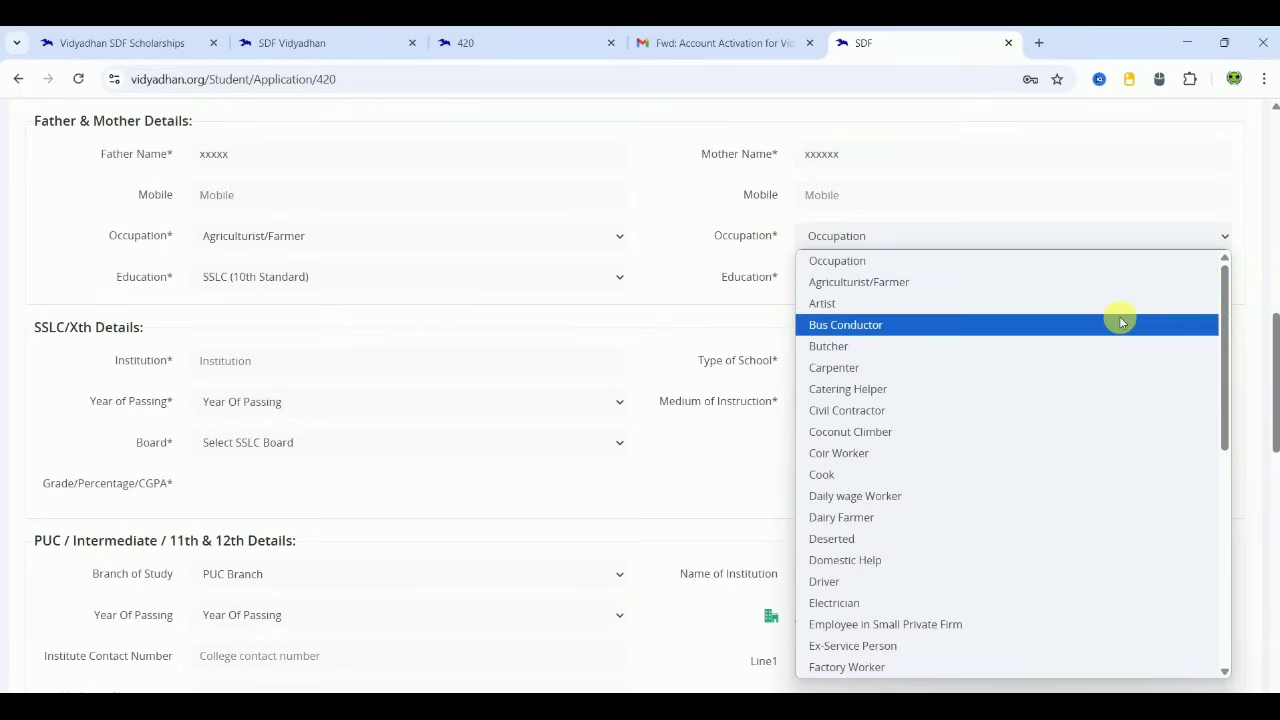
{"action": "left_click", "coordinate": [1228, 620]}
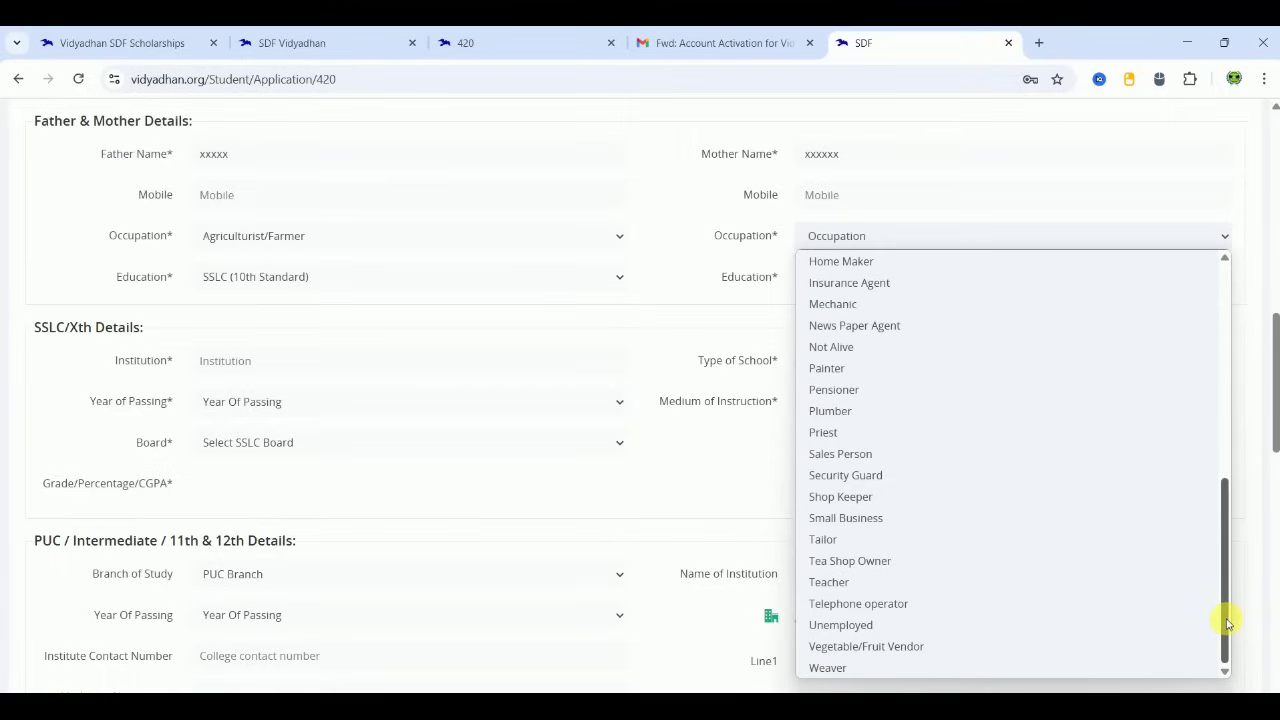
{"action": "left_click", "coordinate": [895, 625]}
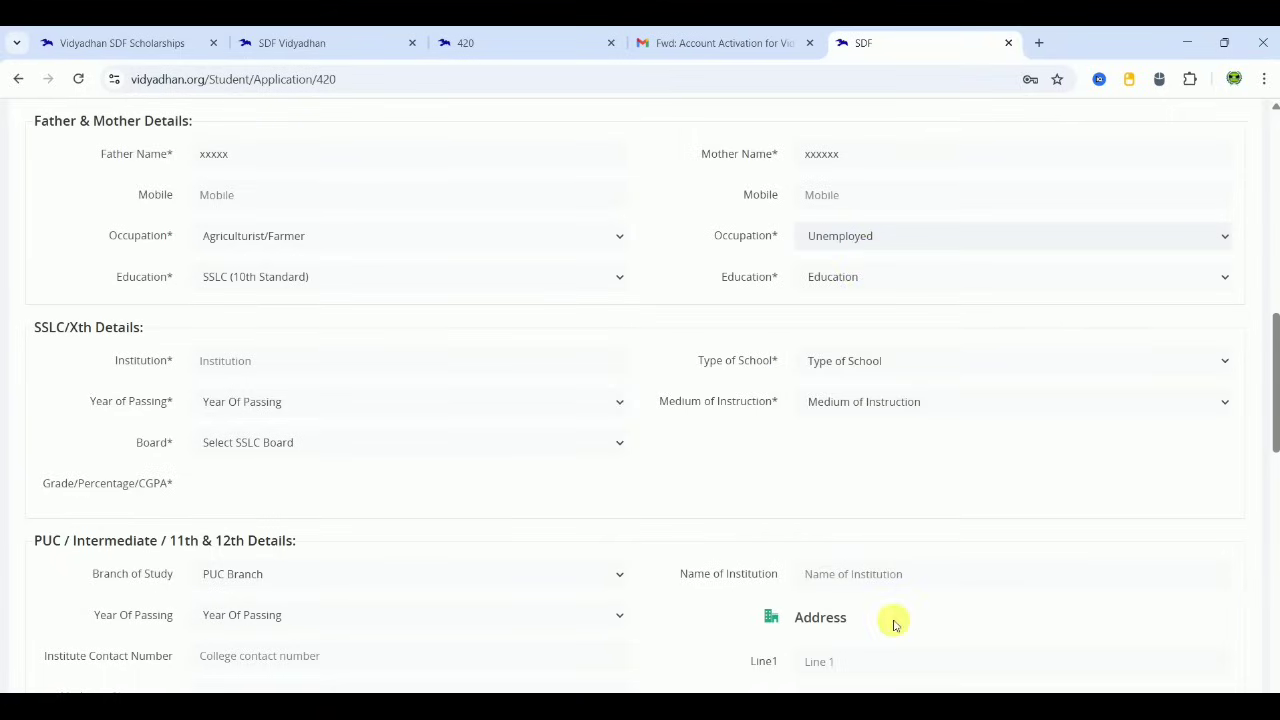
{"action": "left_click", "coordinate": [846, 277]}
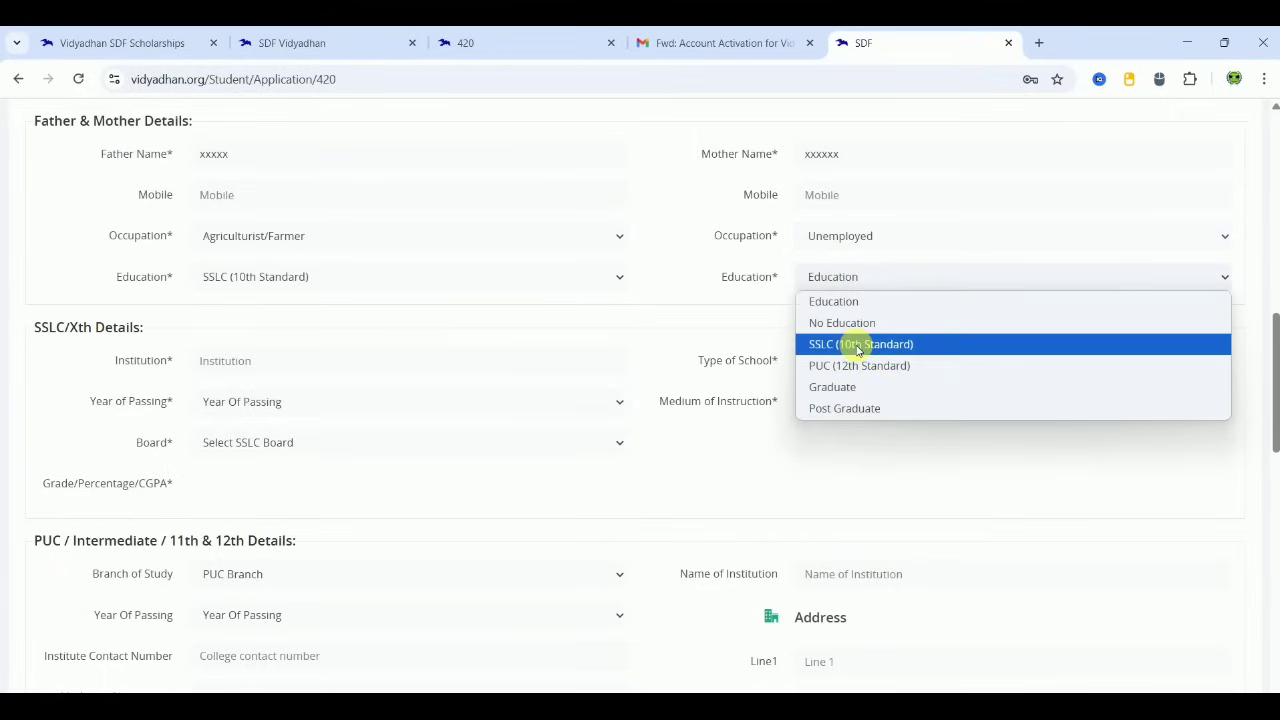
{"action": "left_click", "coordinate": [851, 343]}
- Enter "govt" as the SSLC institution and set its type of school to Govt. School
{"action": "left_click", "coordinate": [266, 360]}
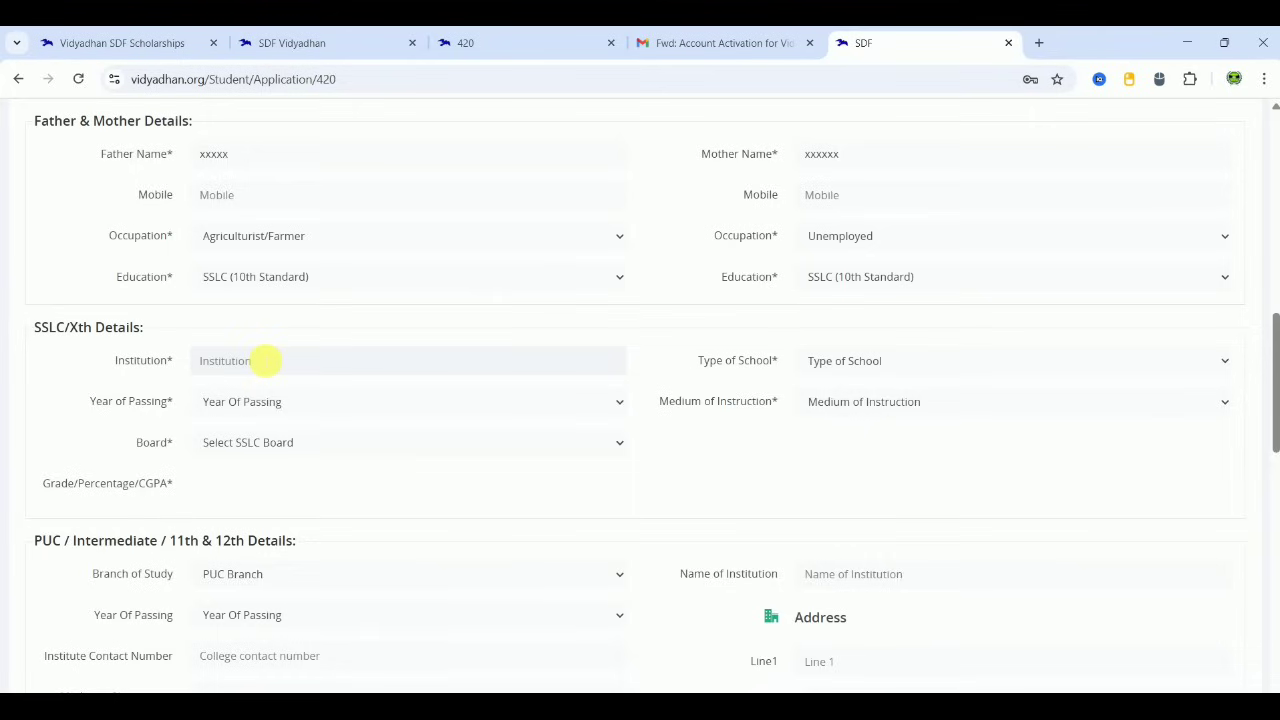
{"action": "type", "text": "govt"}
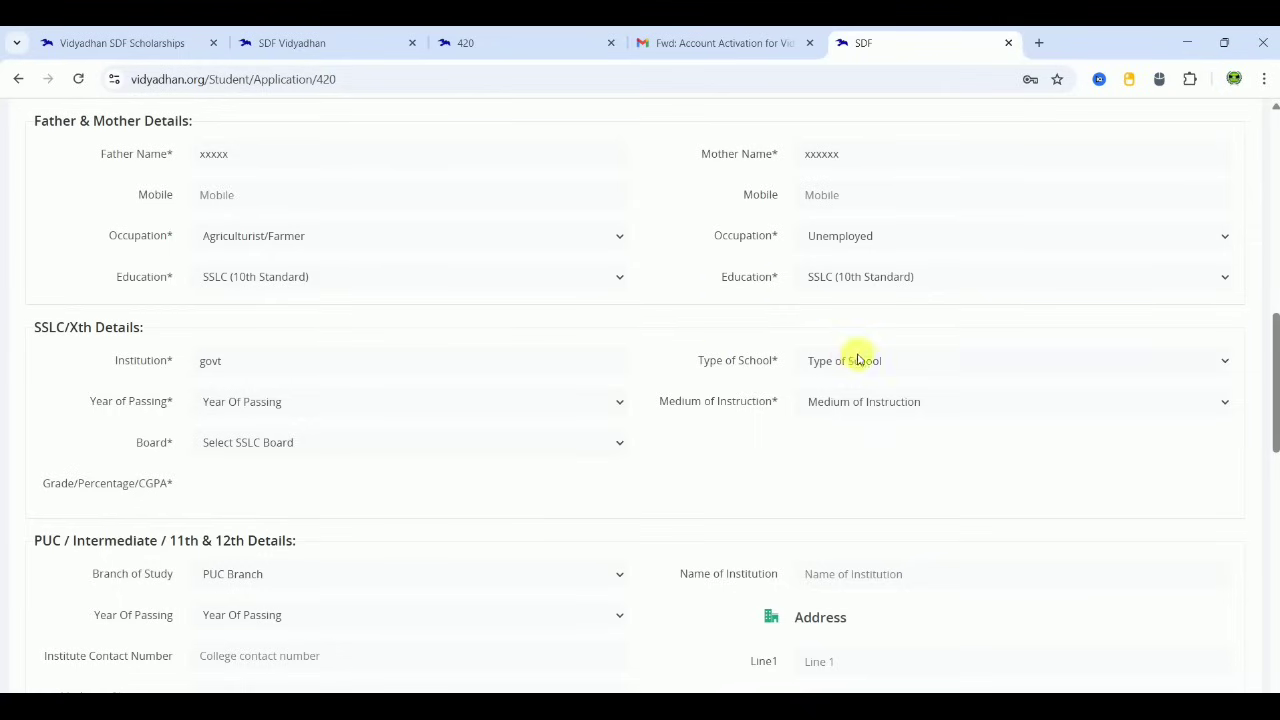
{"action": "left_click", "coordinate": [869, 364]}
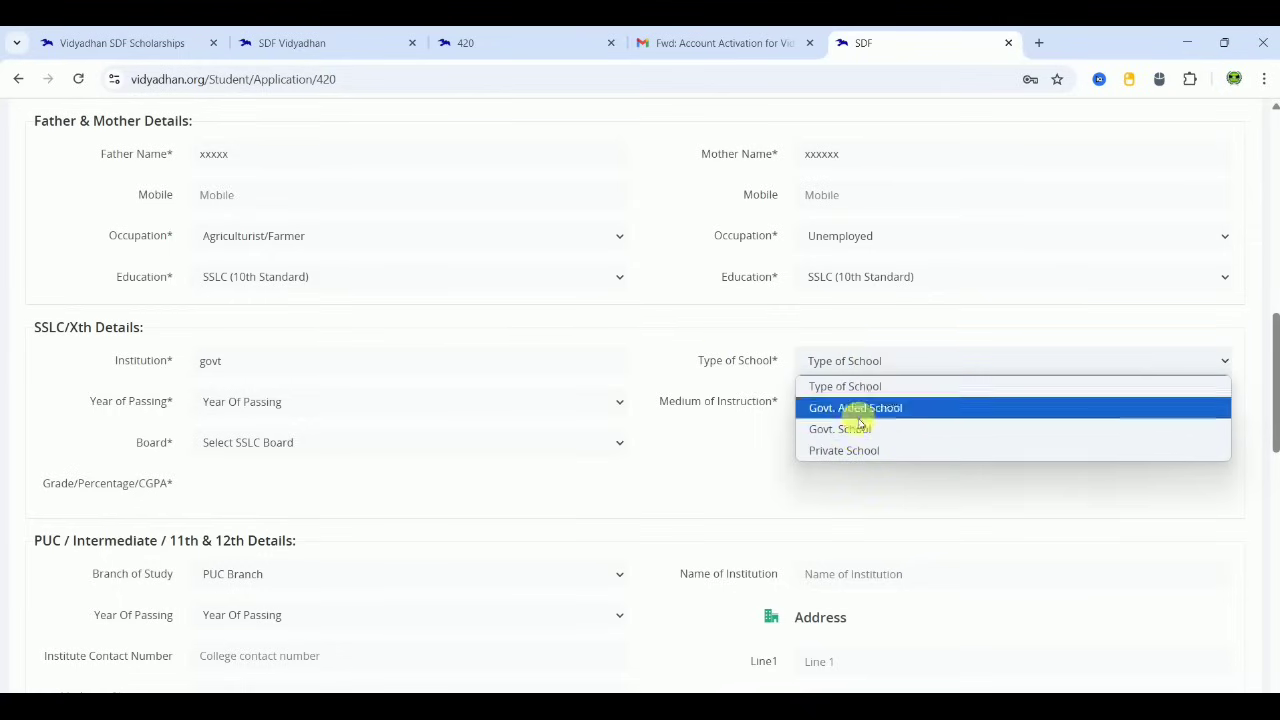
{"action": "left_click", "coordinate": [857, 436]}
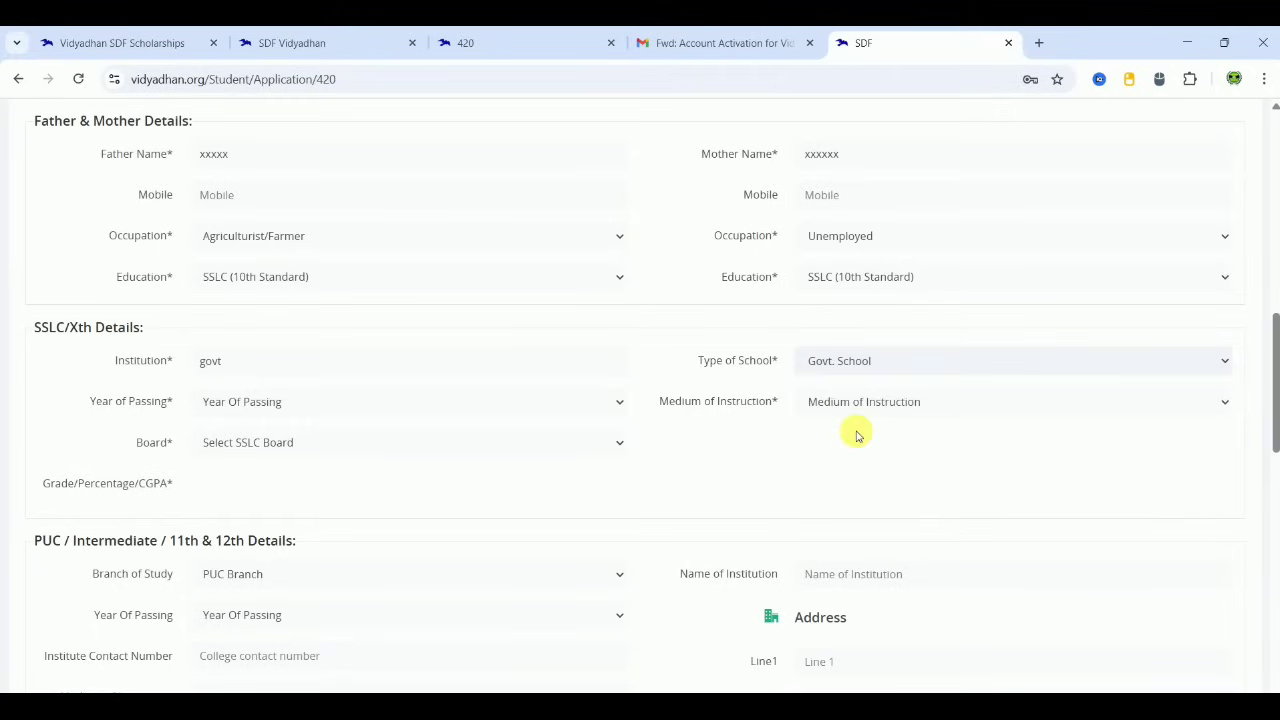
- Set the SSLC year of passing to 2025 and the medium of instruction to Tamil
{"action": "left_click", "coordinate": [247, 408]}
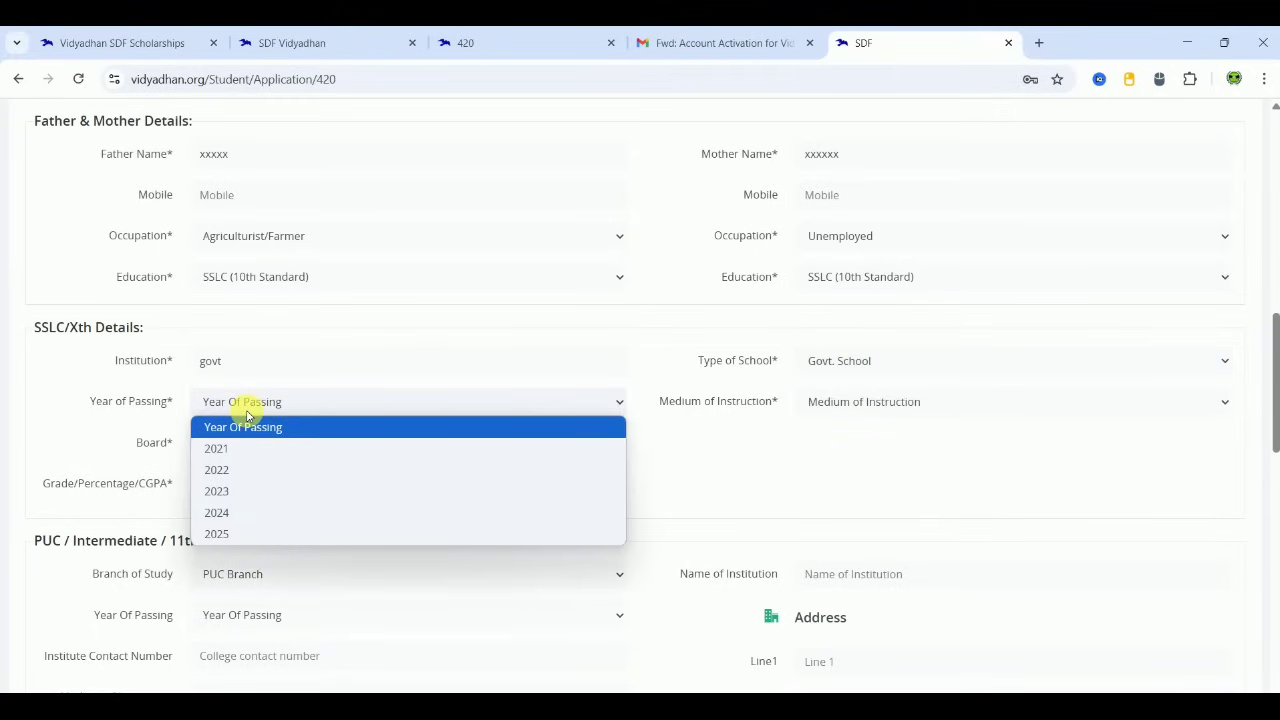
{"action": "left_click", "coordinate": [239, 534]}
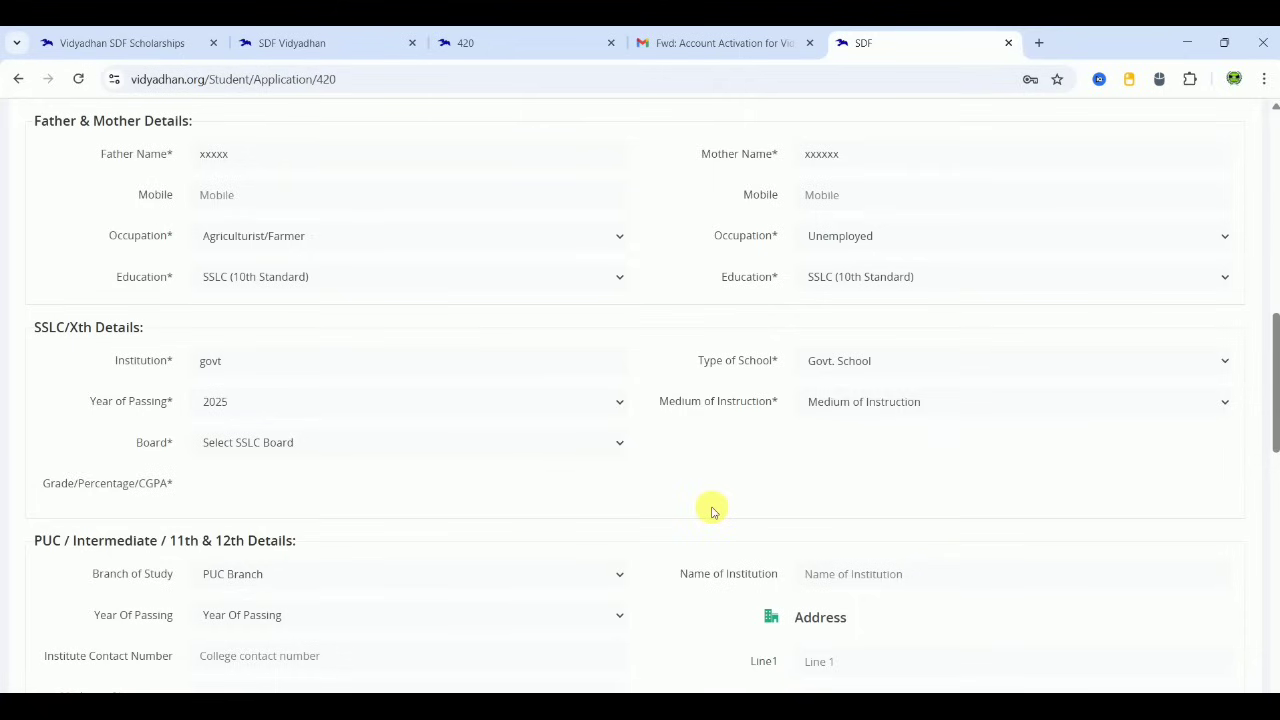
{"action": "left_click", "coordinate": [954, 409]}
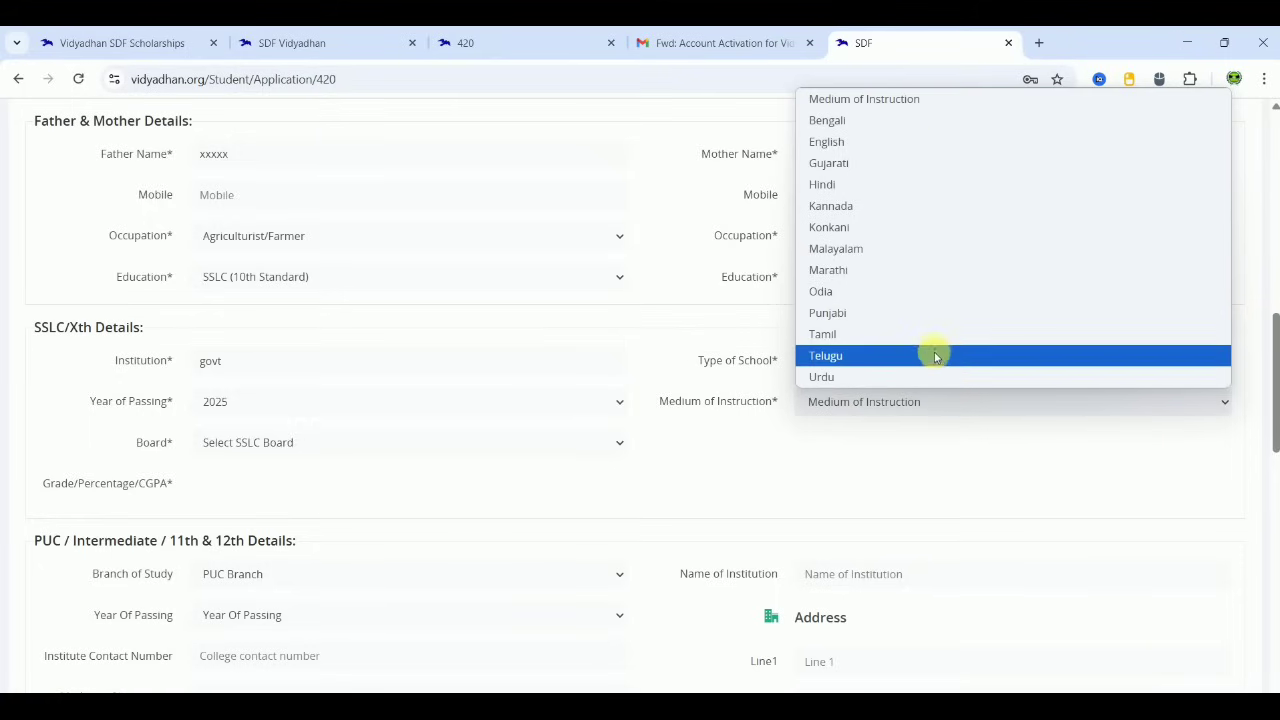
{"action": "left_click", "coordinate": [860, 334]}
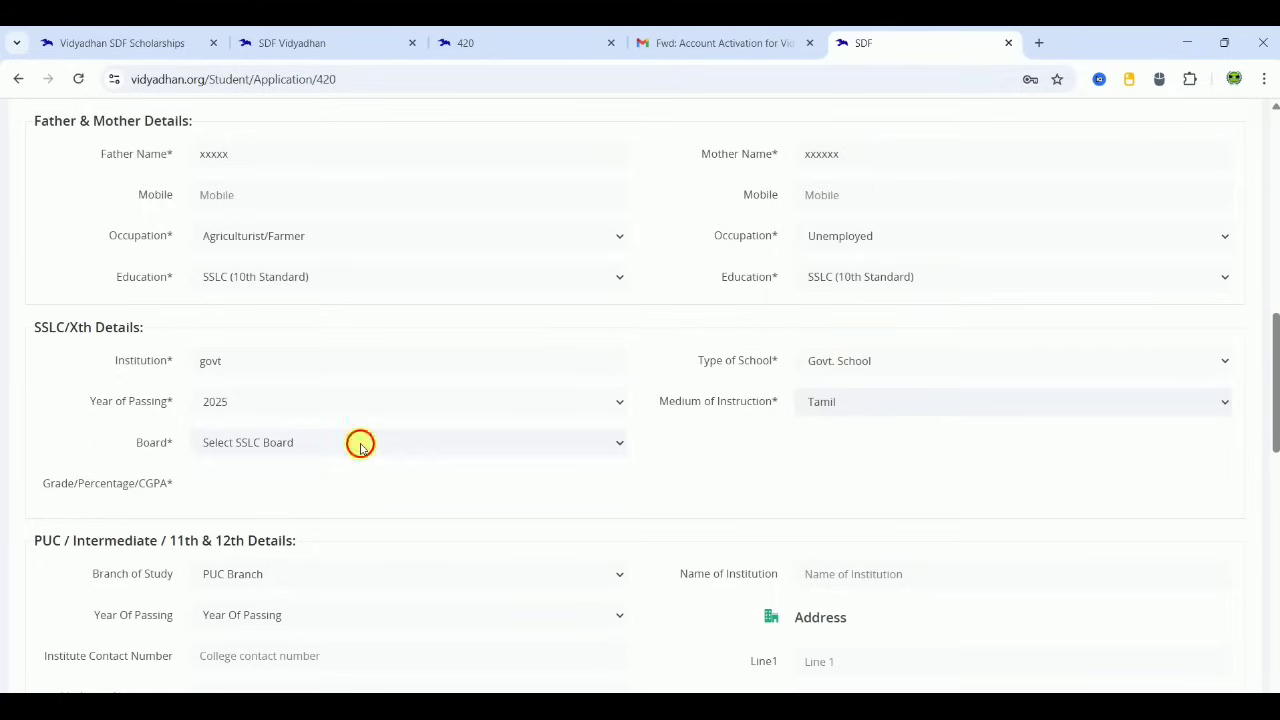
- Choose Tamil Nadu State Board (SSLC) as the SSLC board and enter 83 as the percentage
{"action": "left_click", "coordinate": [362, 444]}
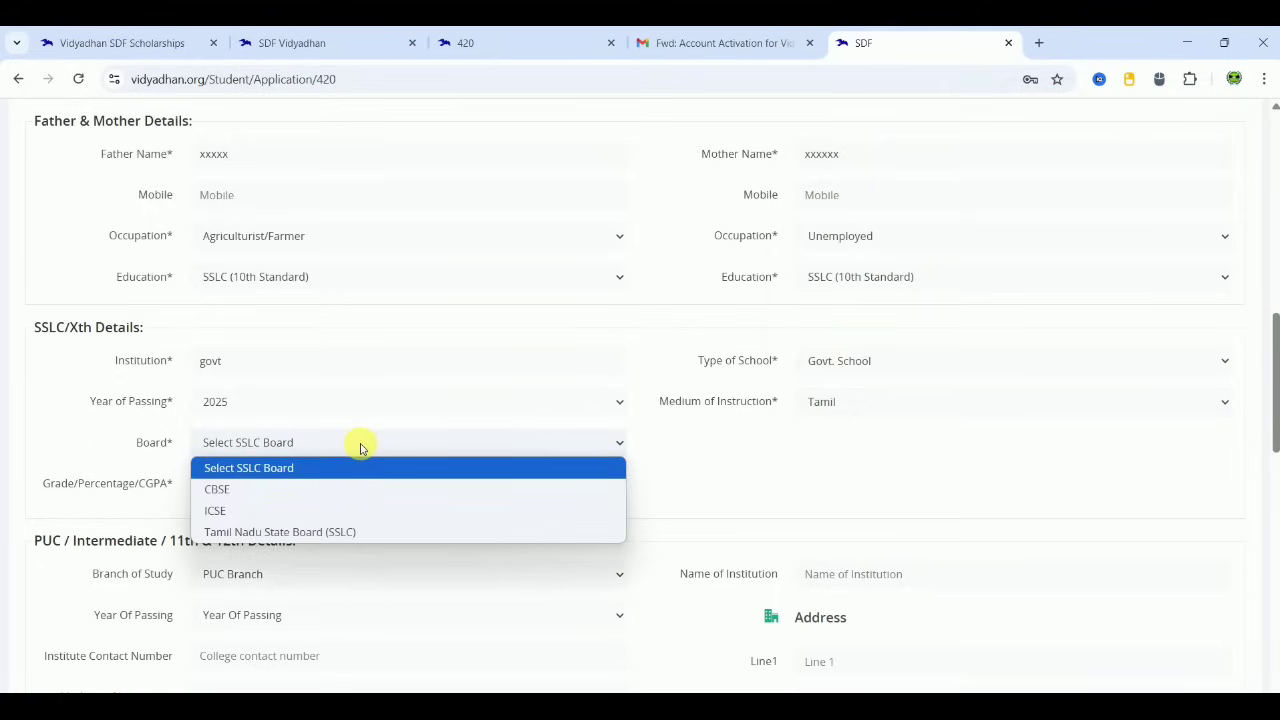
{"action": "left_click", "coordinate": [299, 537]}
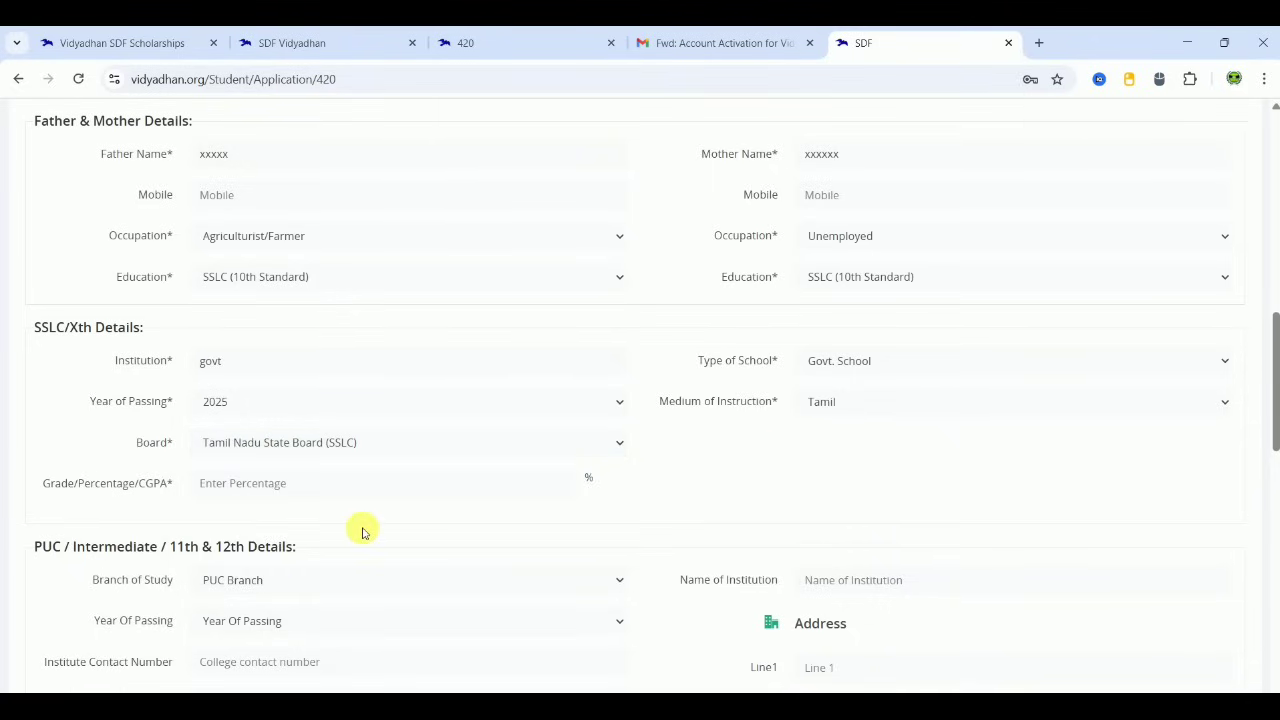
{"action": "left_click", "coordinate": [336, 491]}
{"action": "type", "text": "8"}
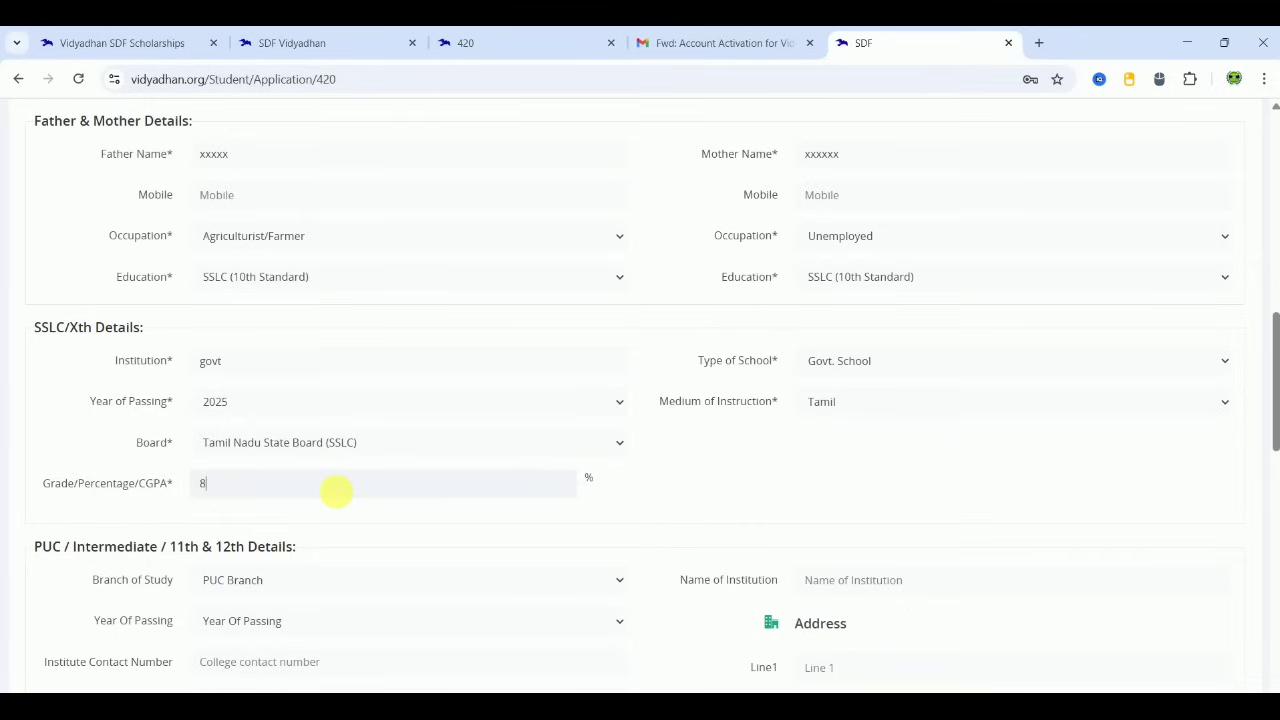
{"action": "type", "text": "3"}
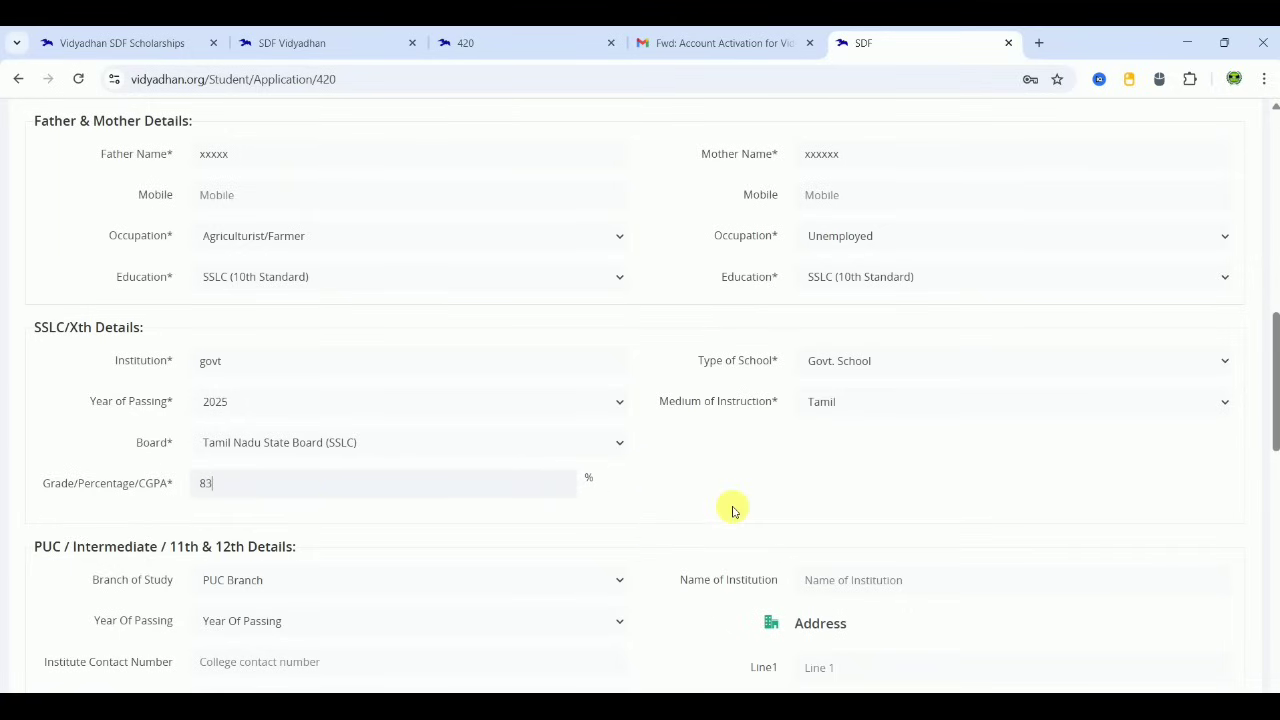
- In the 11th and 12th details, set the branch of study to Biology,Physics,Chemistry,Maths and the year of passing to 2026
{"action": "scroll", "coordinate": [752, 481], "scroll_direction": "down", "scroll_amount": 3}
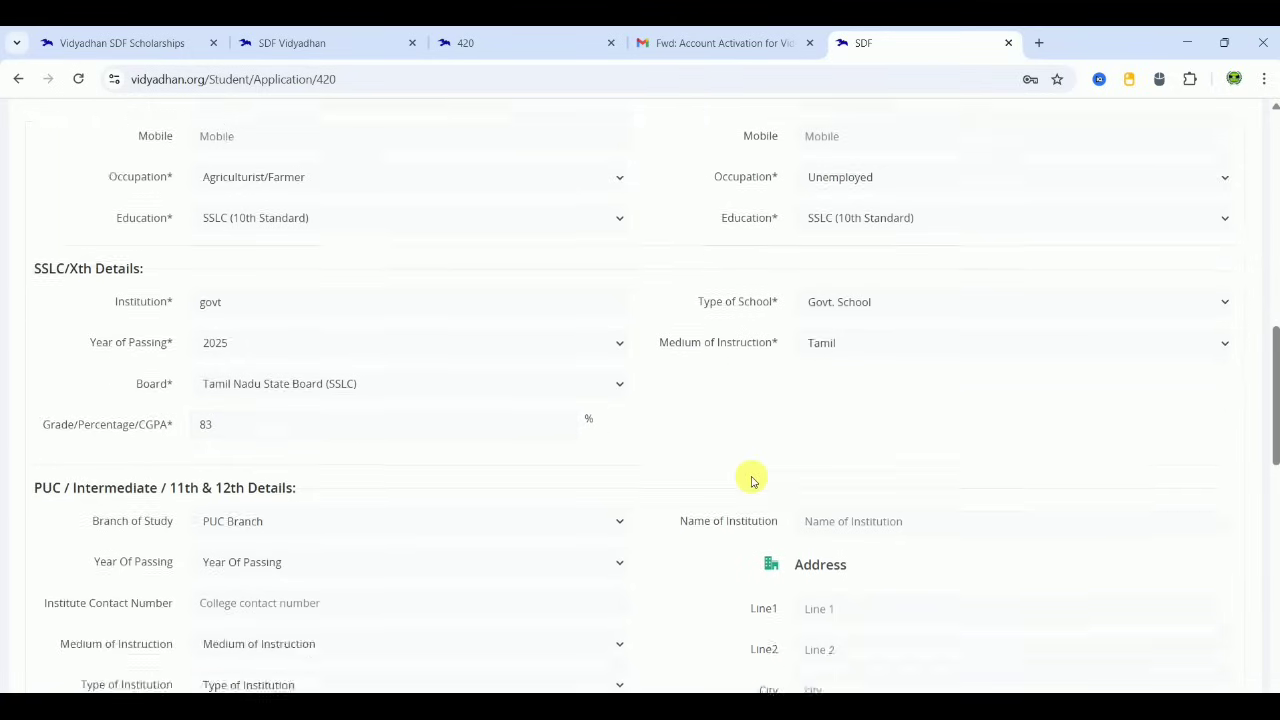
{"action": "scroll", "coordinate": [752, 481], "scroll_direction": "down", "scroll_amount": 1}
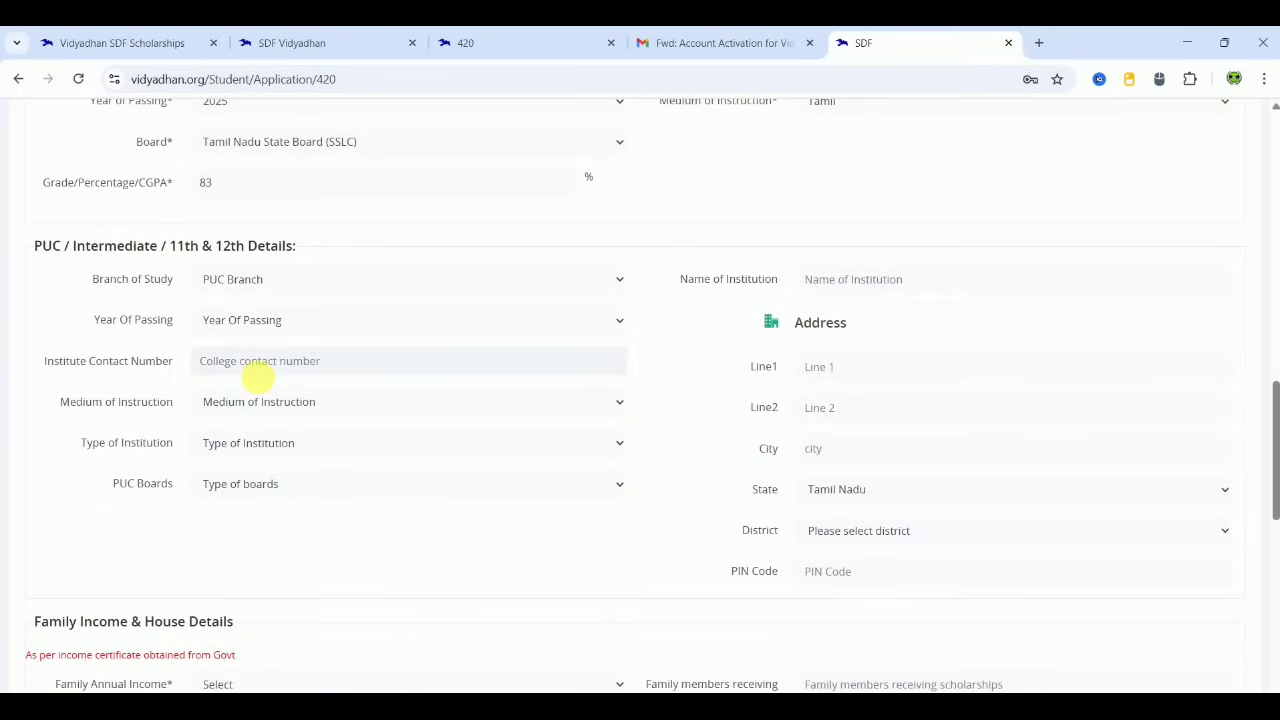
{"action": "left_click", "coordinate": [283, 293]}
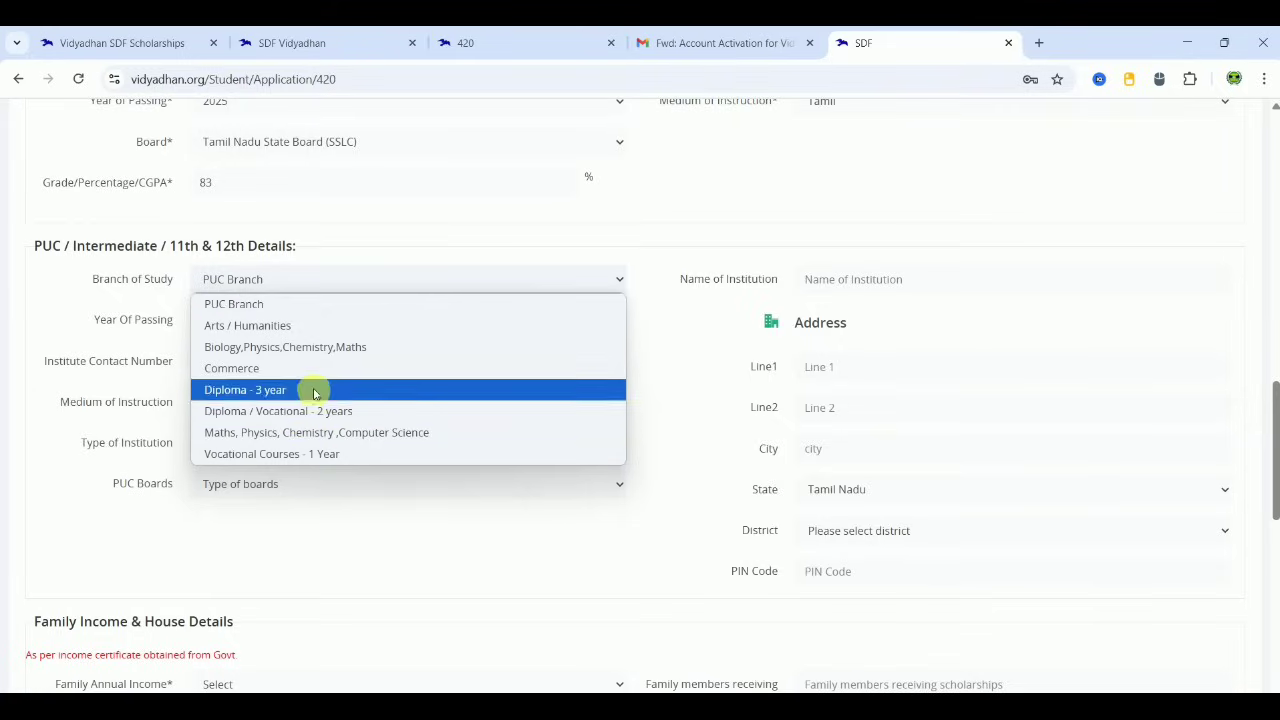
{"action": "left_click", "coordinate": [318, 347]}
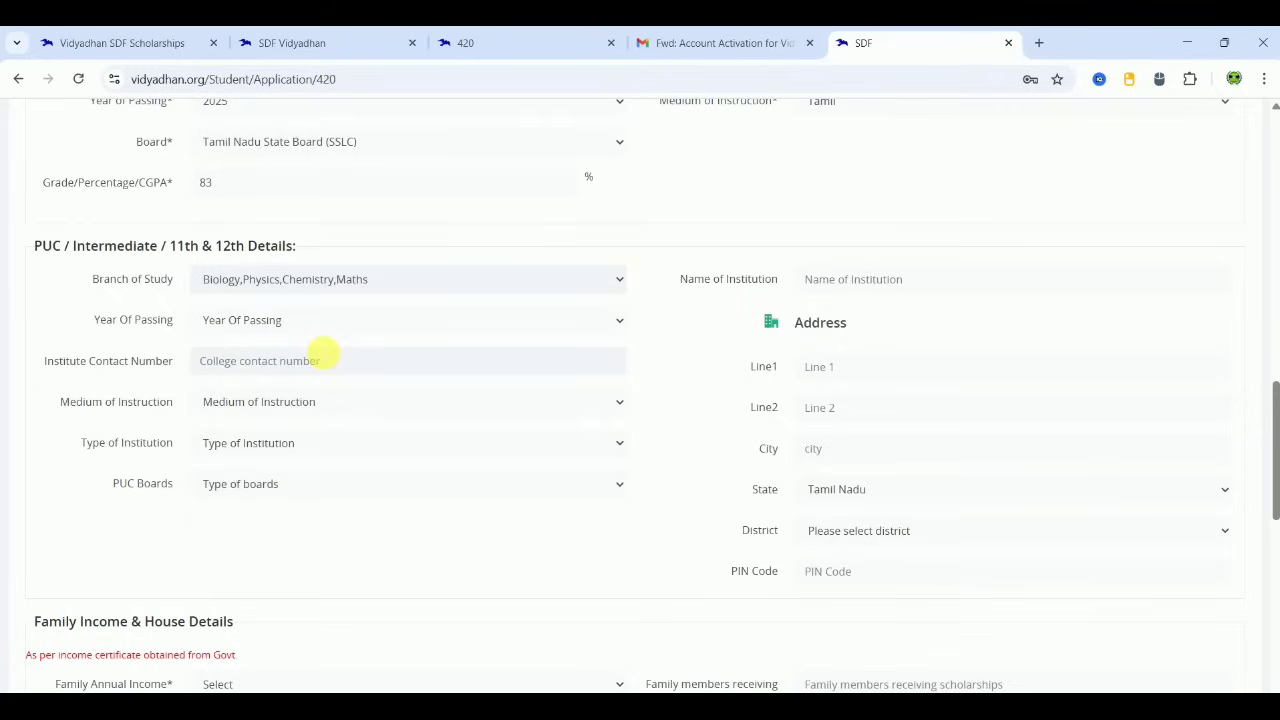
{"action": "left_click", "coordinate": [307, 325]}
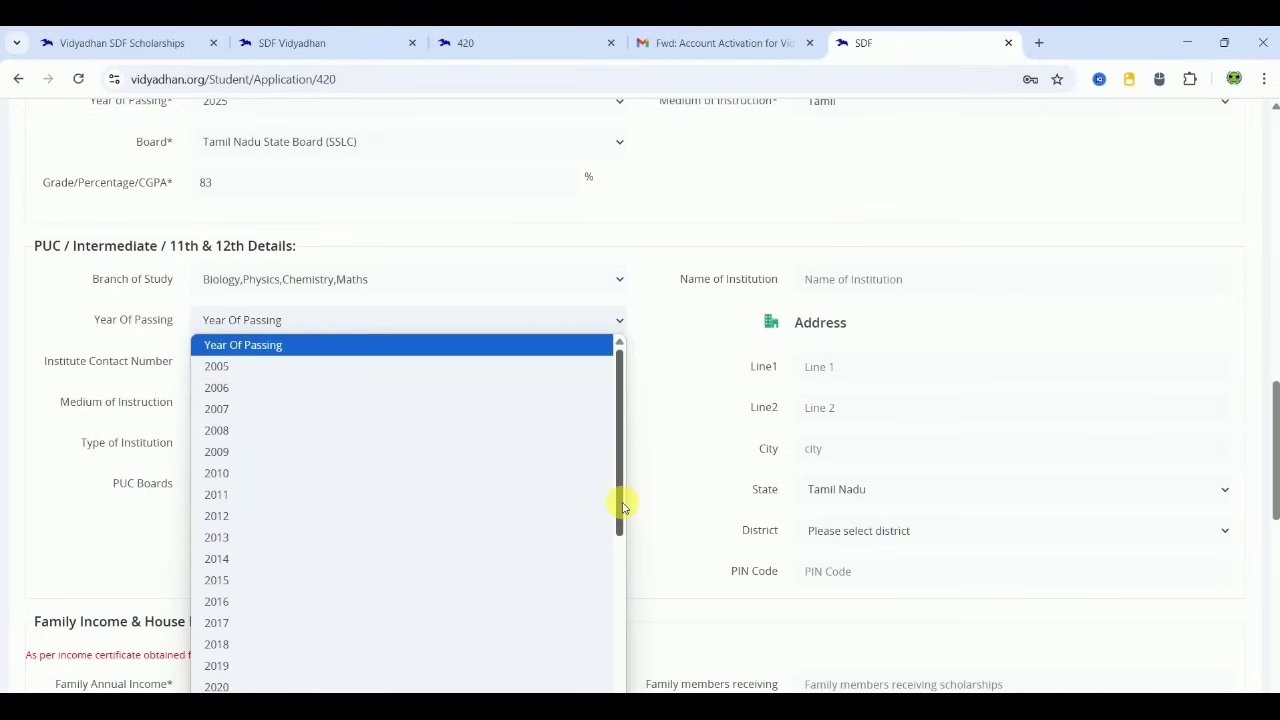
{"action": "left_click_drag", "start_coordinate": [622, 507], "coordinate": [620, 680]}
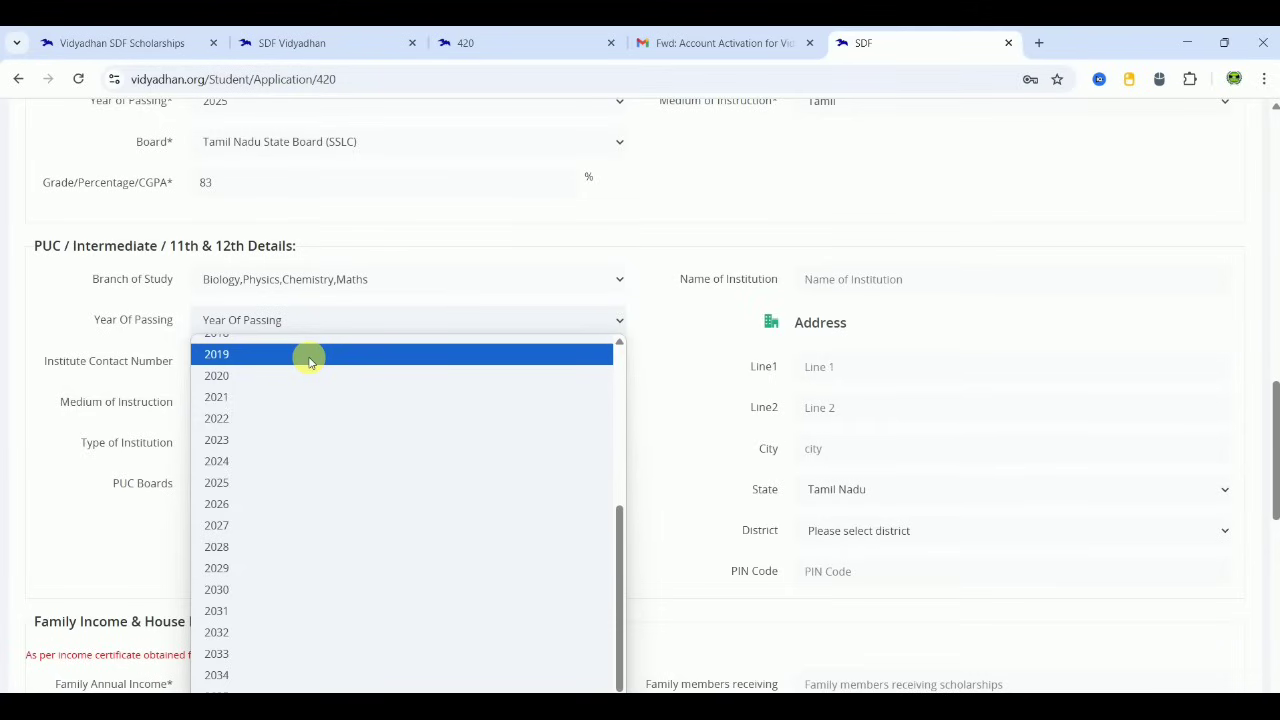
{"action": "left_click", "coordinate": [254, 509]}
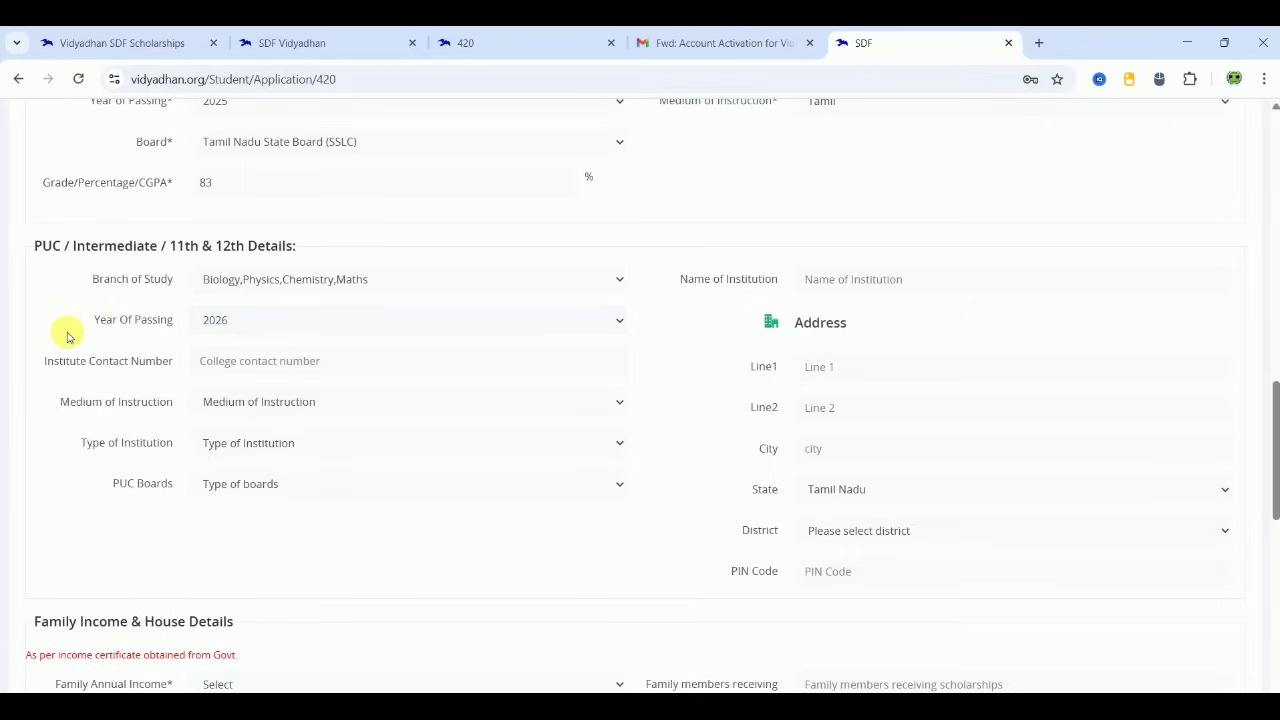
- Set the medium of instruction in the 11th and 12th details to Tamil
{"action": "left_click", "coordinate": [265, 366]}
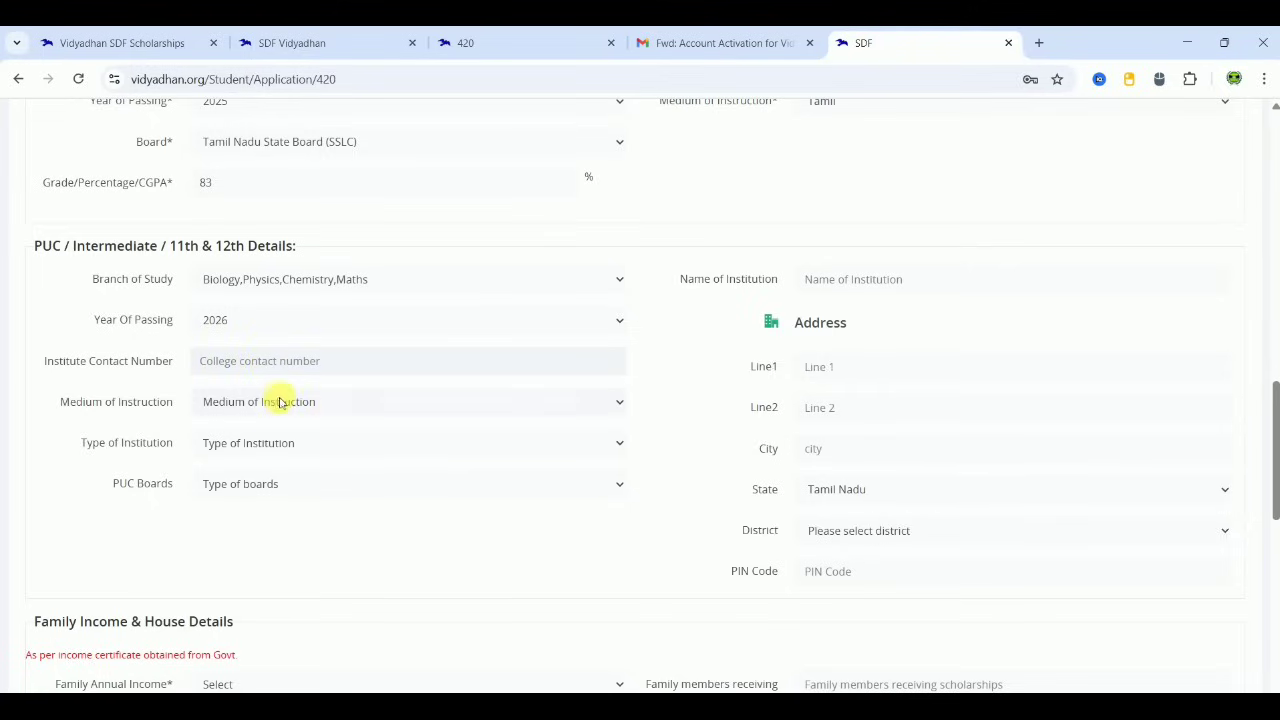
{"action": "left_click", "coordinate": [281, 402]}
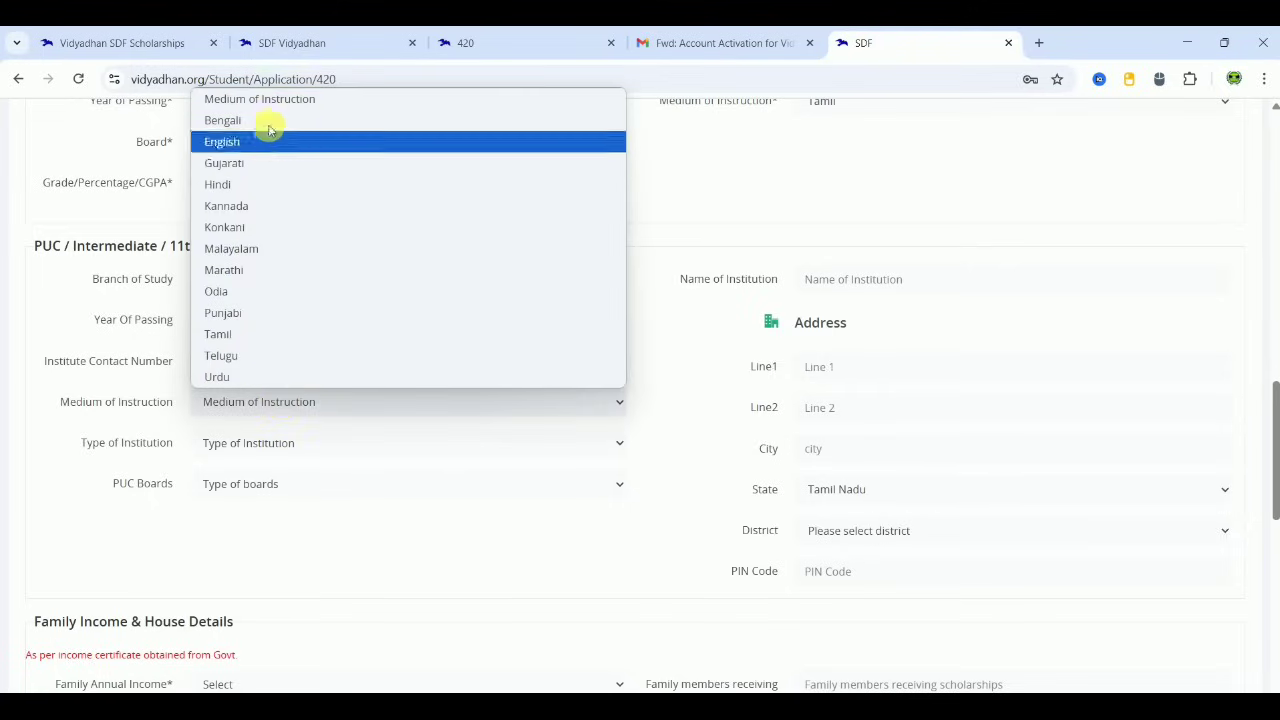
{"action": "left_click", "coordinate": [247, 336]}
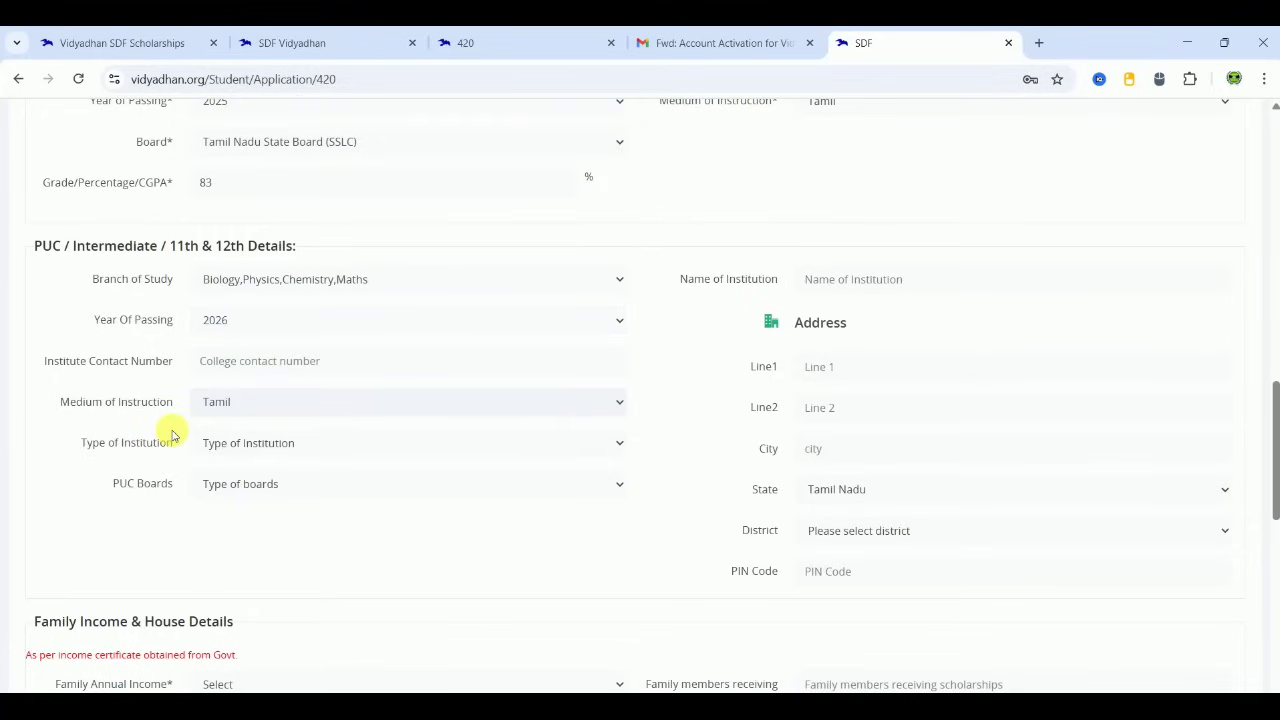
- In the 11th and 12th details, set the type of institution to Government and the PUC board to State Board
{"action": "left_click", "coordinate": [266, 446]}
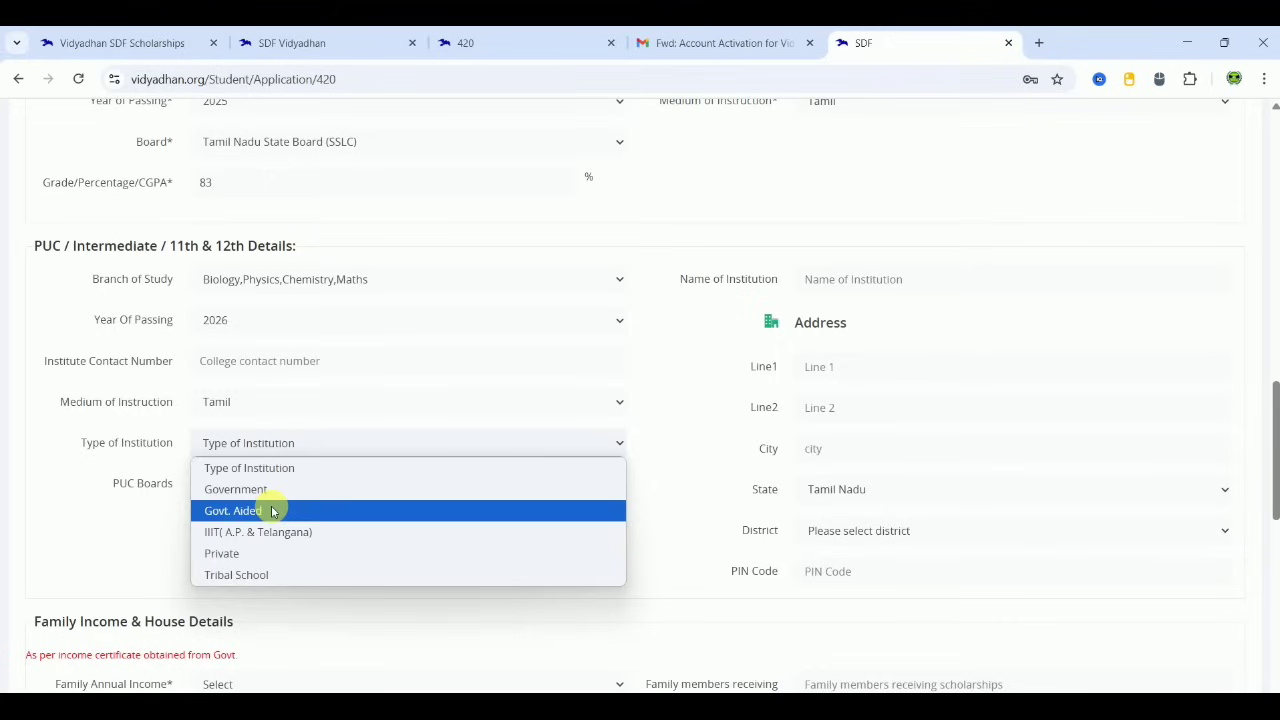
{"action": "left_click", "coordinate": [270, 492]}
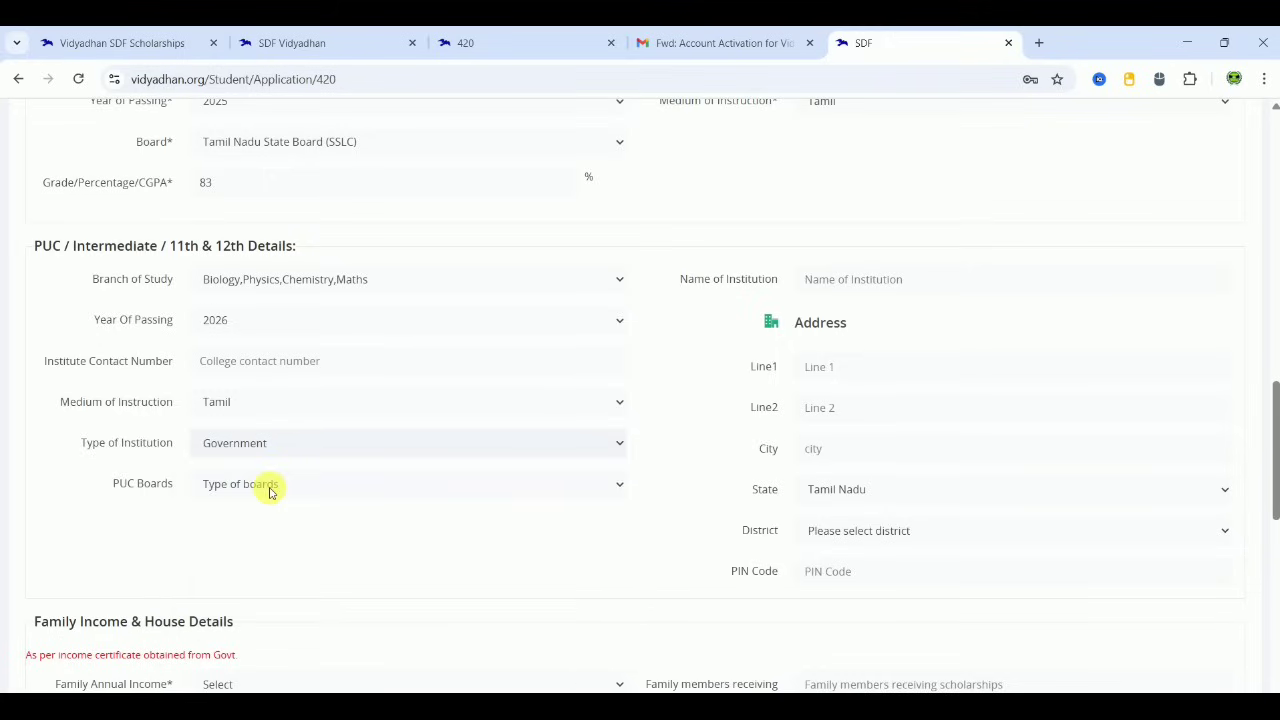
{"action": "left_click", "coordinate": [270, 492]}
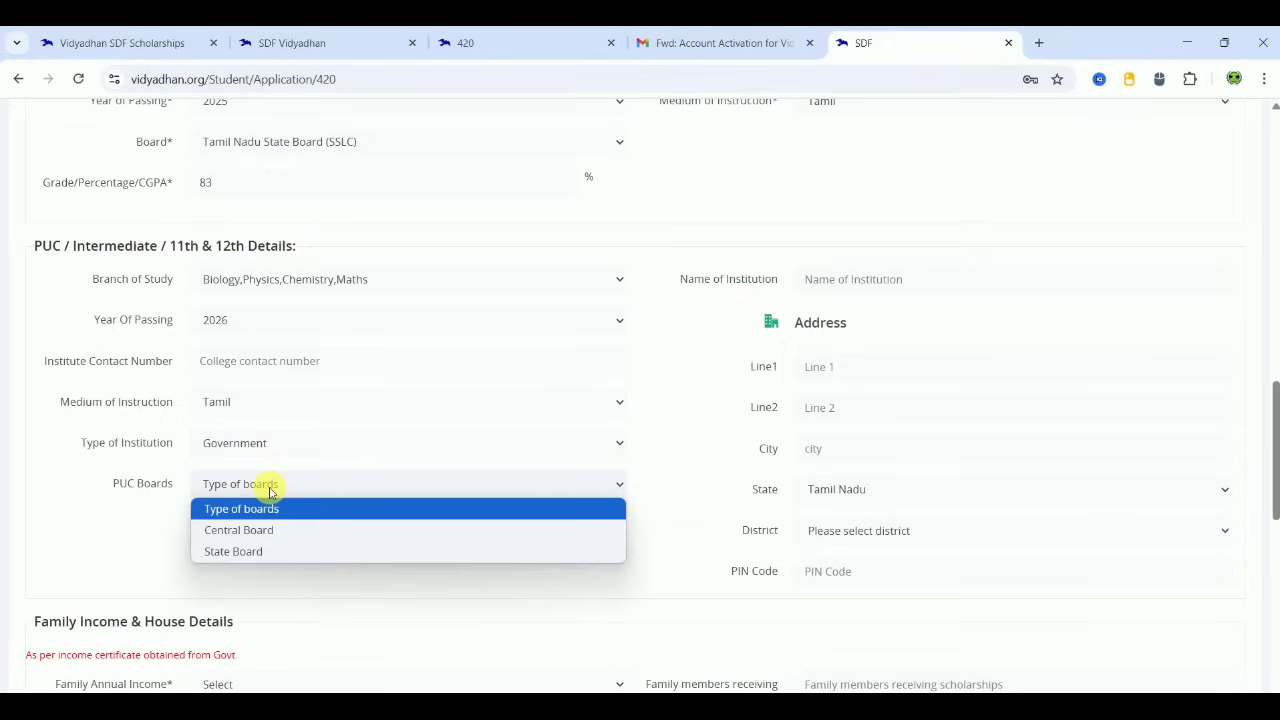
{"action": "left_click", "coordinate": [270, 558]}
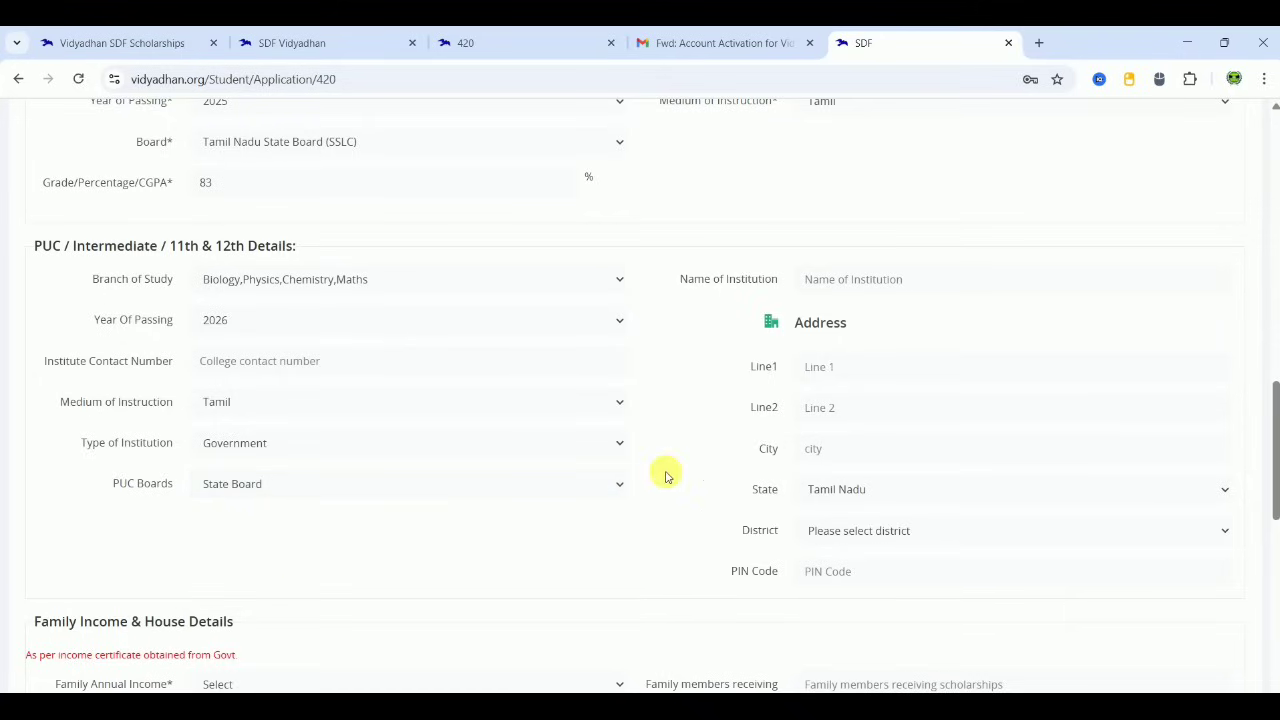
- Enter "govt" as the 11th and 12th institution name and fill its two address lines and city with placeholder x characters
{"action": "left_click", "coordinate": [870, 279]}
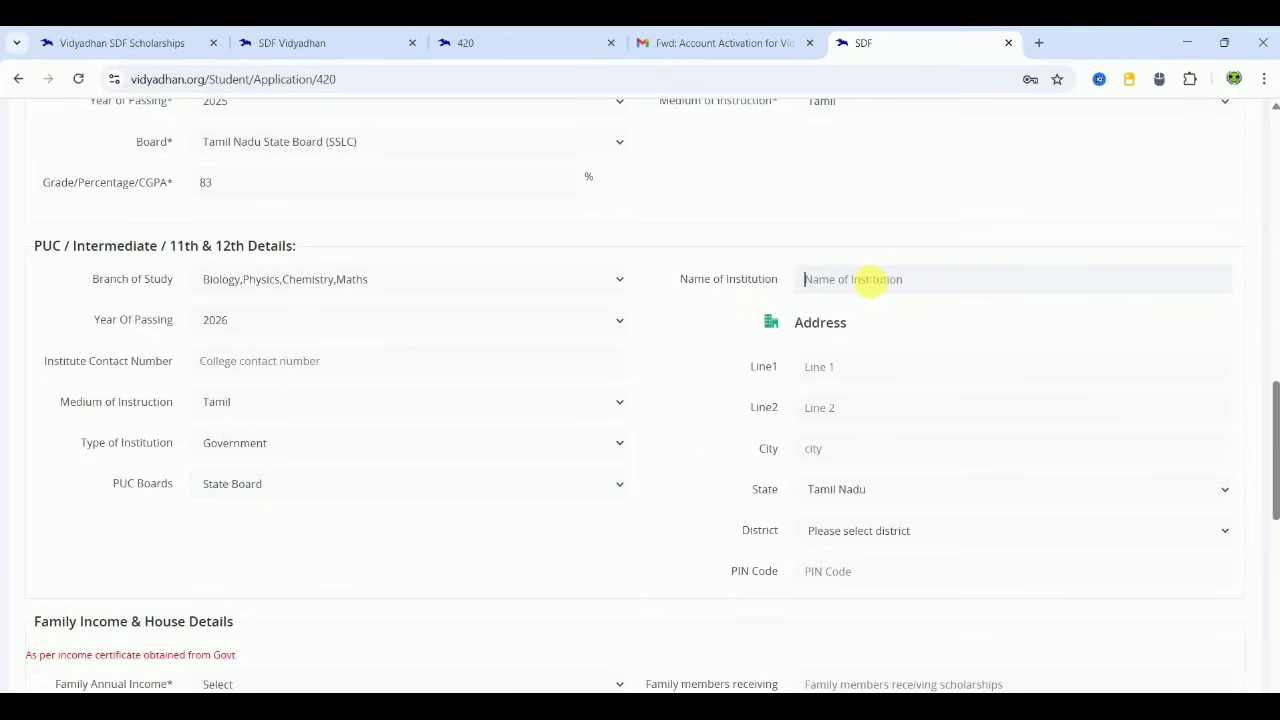
{"action": "type", "text": "govt"}
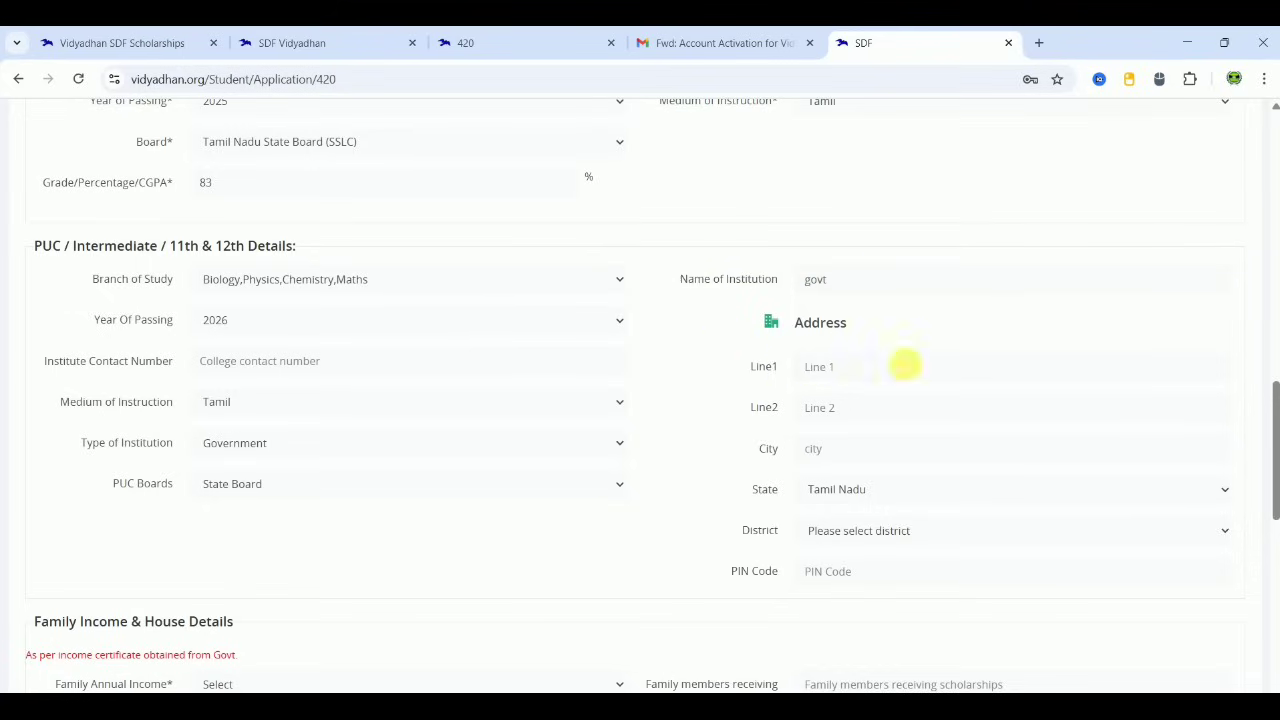
{"action": "left_click", "coordinate": [845, 365]}
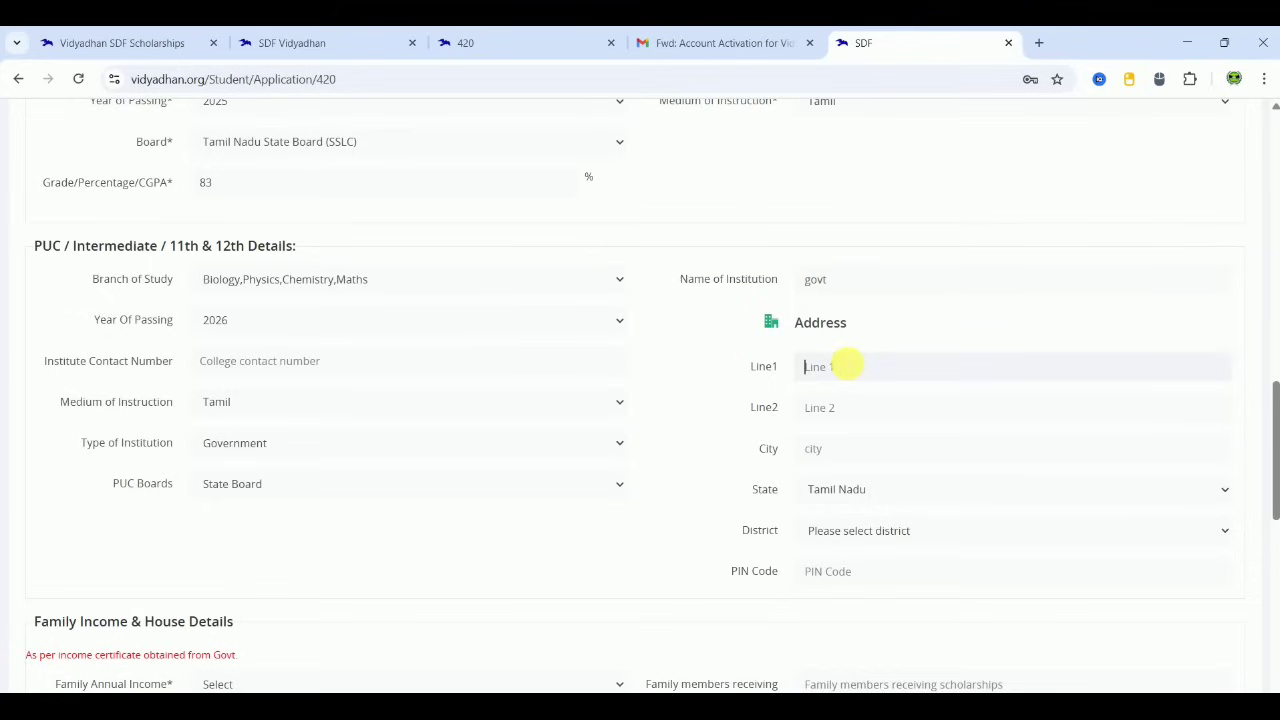
{"action": "type", "text": "xxxxxxxxx"}
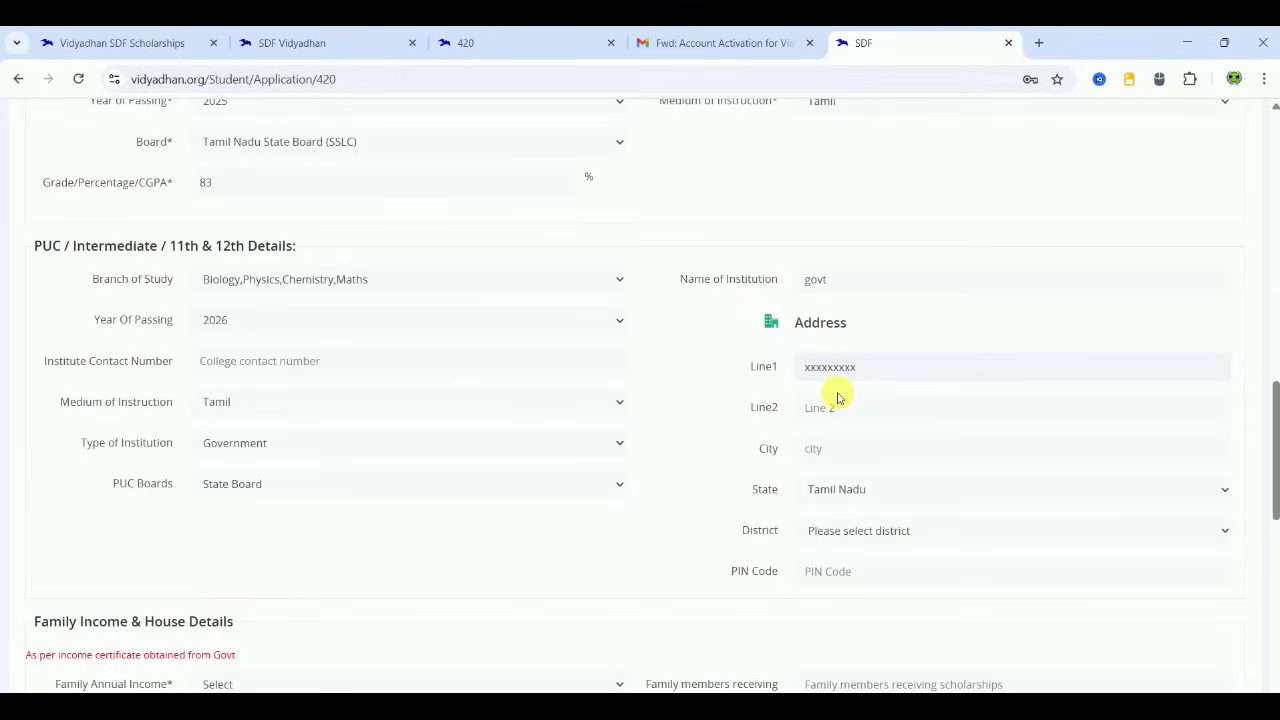
{"action": "type", "text": "xx"}
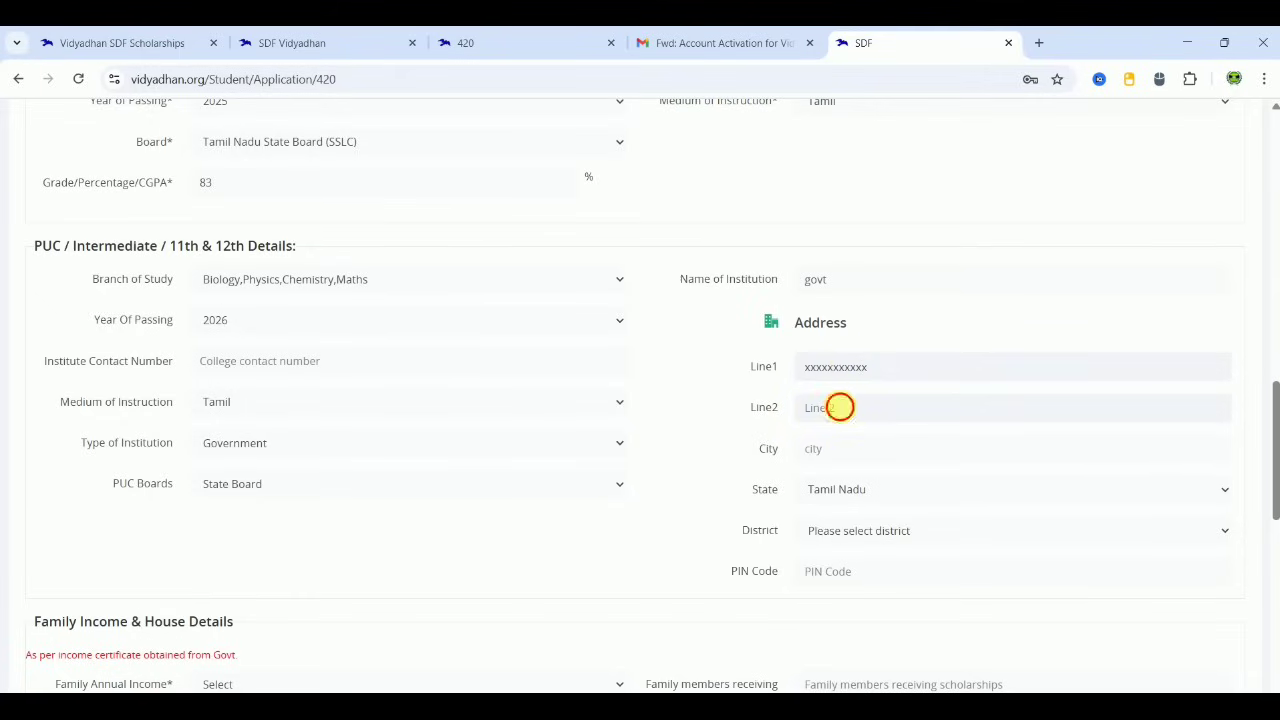
{"action": "type", "text": "xxxxxxxxxxxx"}
{"action": "left_click", "coordinate": [830, 448]}
{"action": "type", "text": "xxxxxxxxxxx"}
- Choose Tiruvannamalai as the district in the 11th and 12th institution address
{"action": "left_click", "coordinate": [858, 531]}
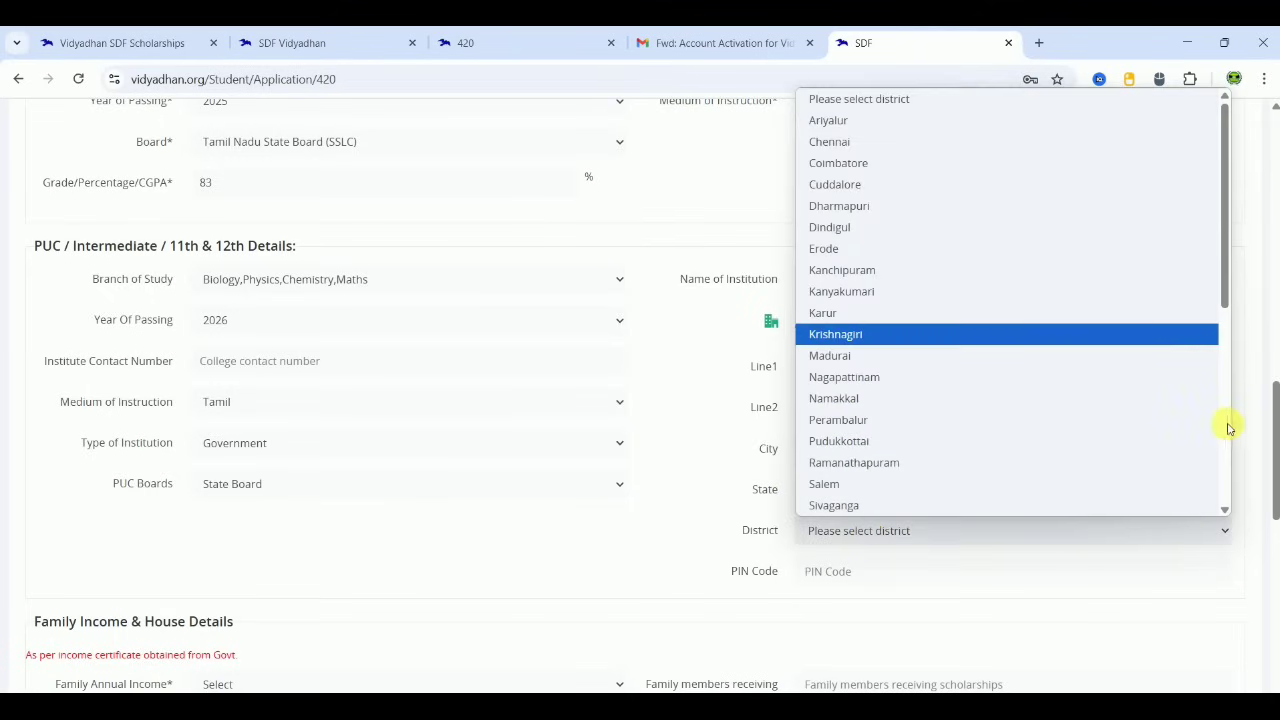
{"action": "scroll", "coordinate": [1222, 486], "scroll_direction": "down", "scroll_amount": 5}
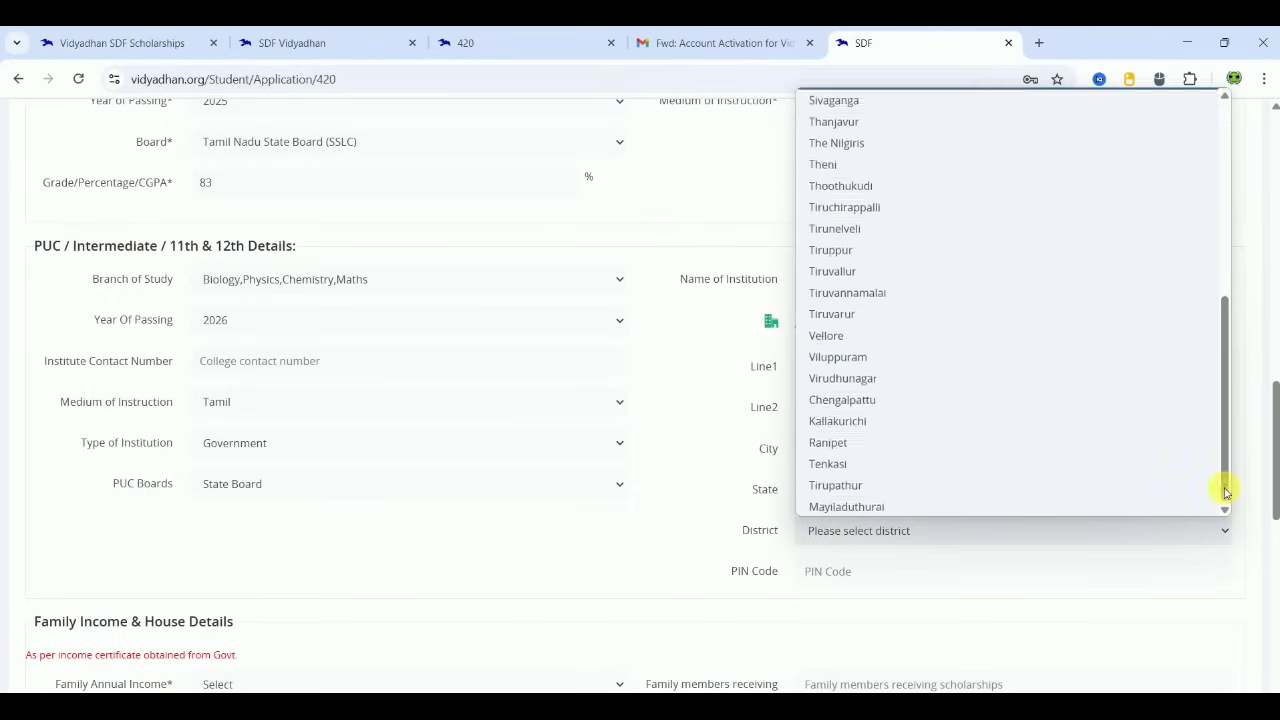
{"action": "left_click", "coordinate": [962, 292]}
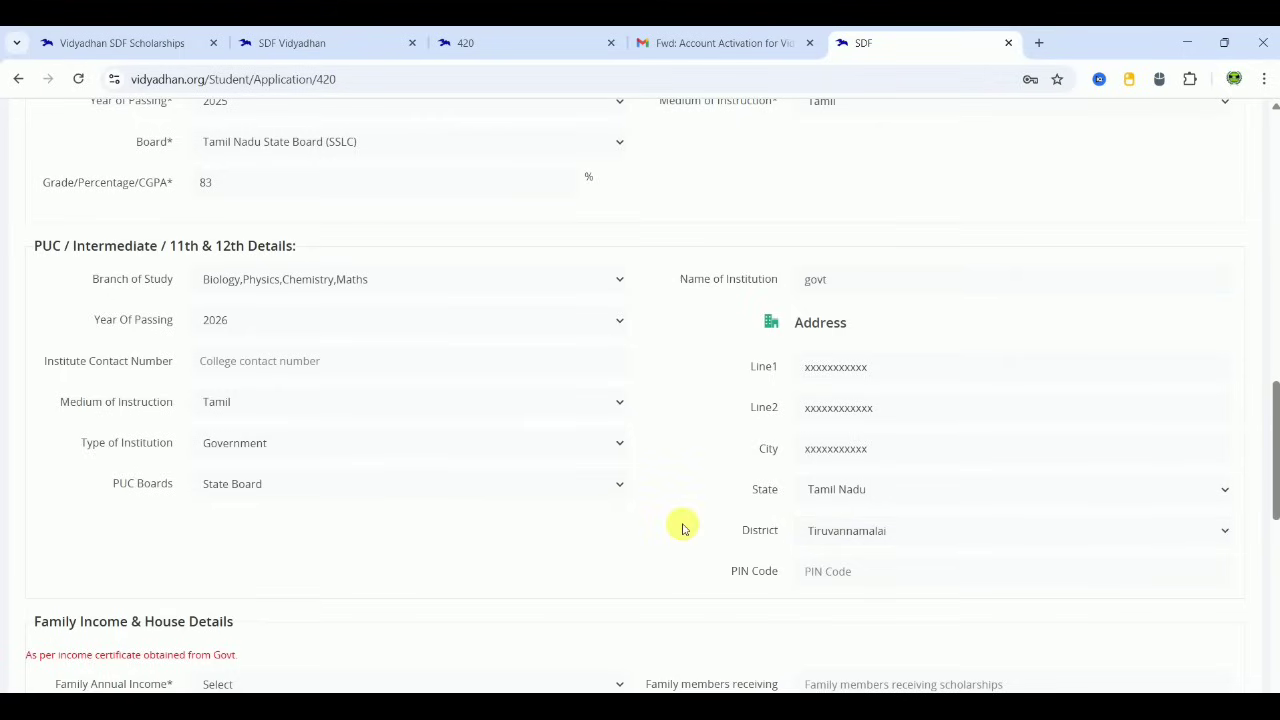
- Set the family annual income to 12,000 - 1 lakh per year and enter "nil" for family members receiving Vidyadhan scholarships
{"action": "scroll", "coordinate": [683, 527], "scroll_direction": "down", "scroll_amount": 5}
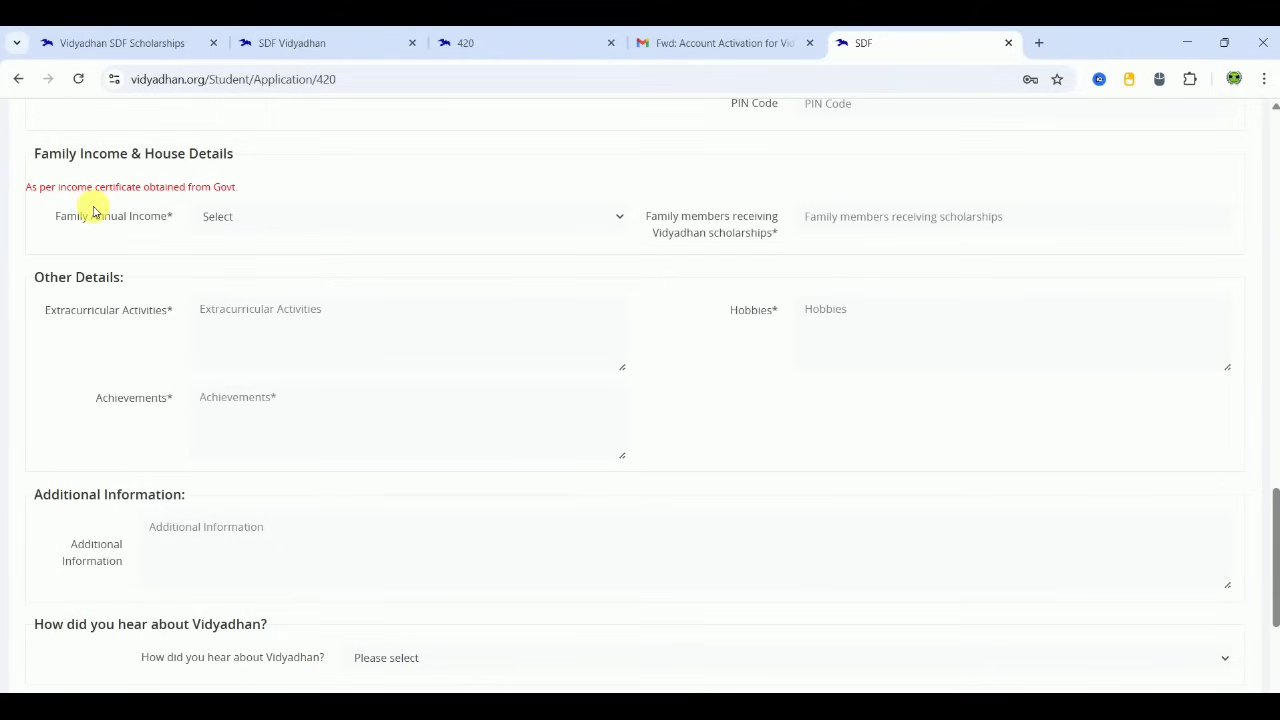
{"action": "left_click", "coordinate": [316, 214]}
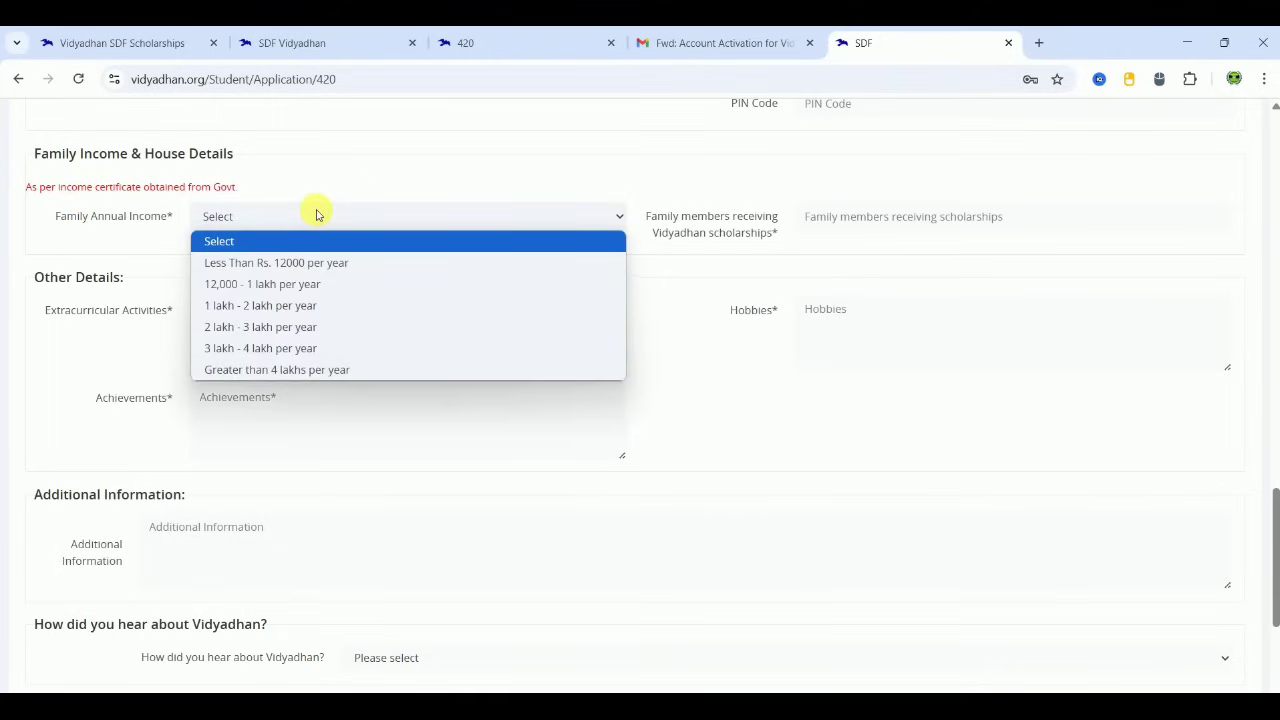
{"action": "left_click", "coordinate": [295, 284]}
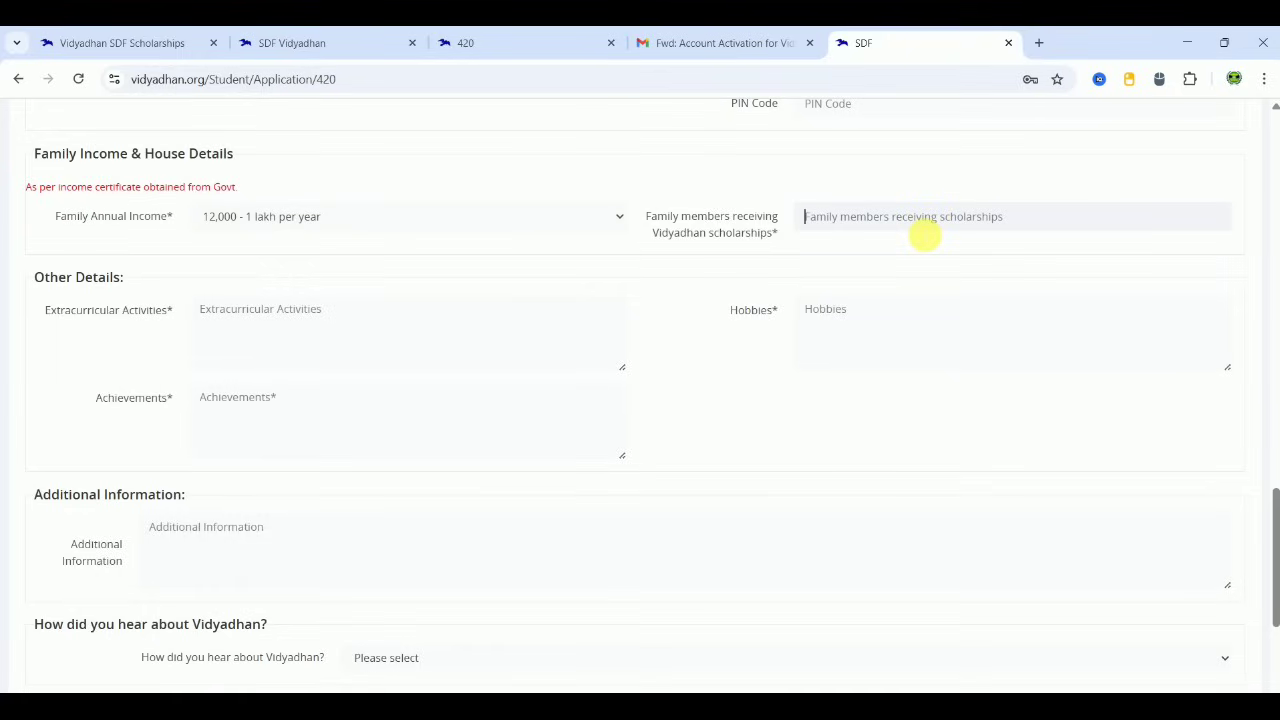
{"action": "left_click", "coordinate": [925, 236]}
{"action": "type", "text": "nil"}
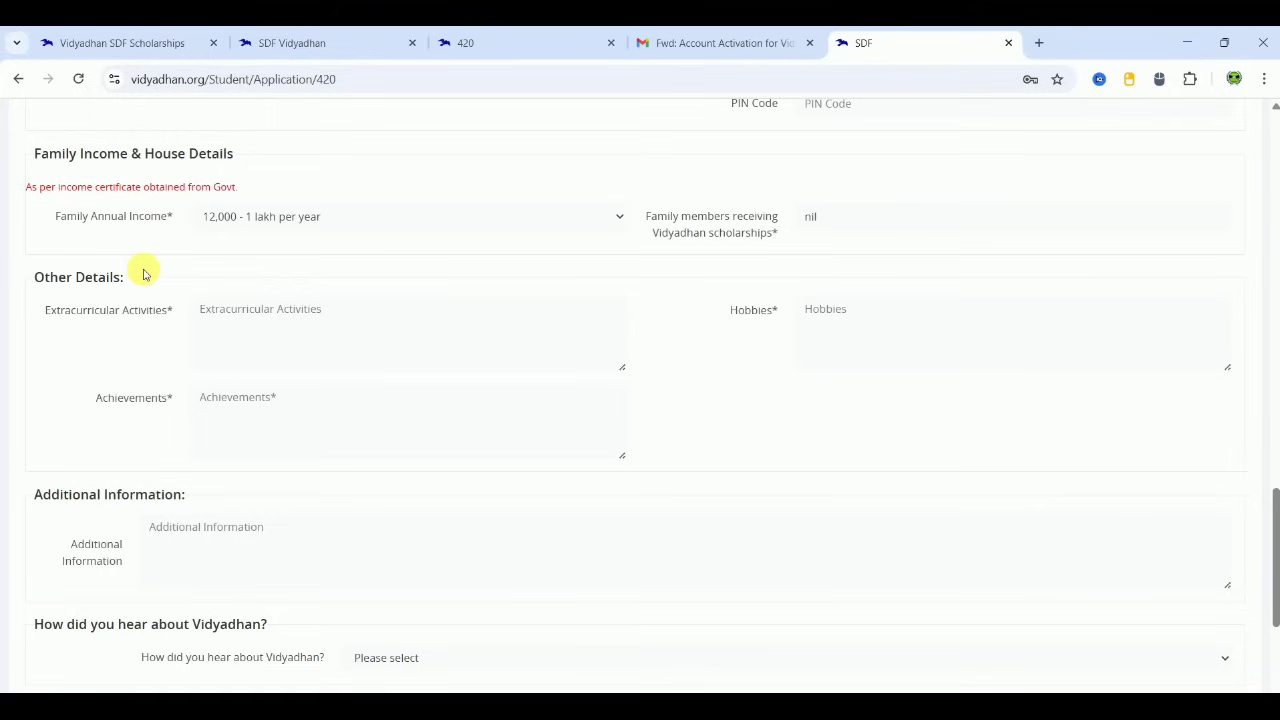
- Enter "nil" for extracurricular activities, achievements and hobbies in the other details
{"action": "left_click", "coordinate": [271, 343]}
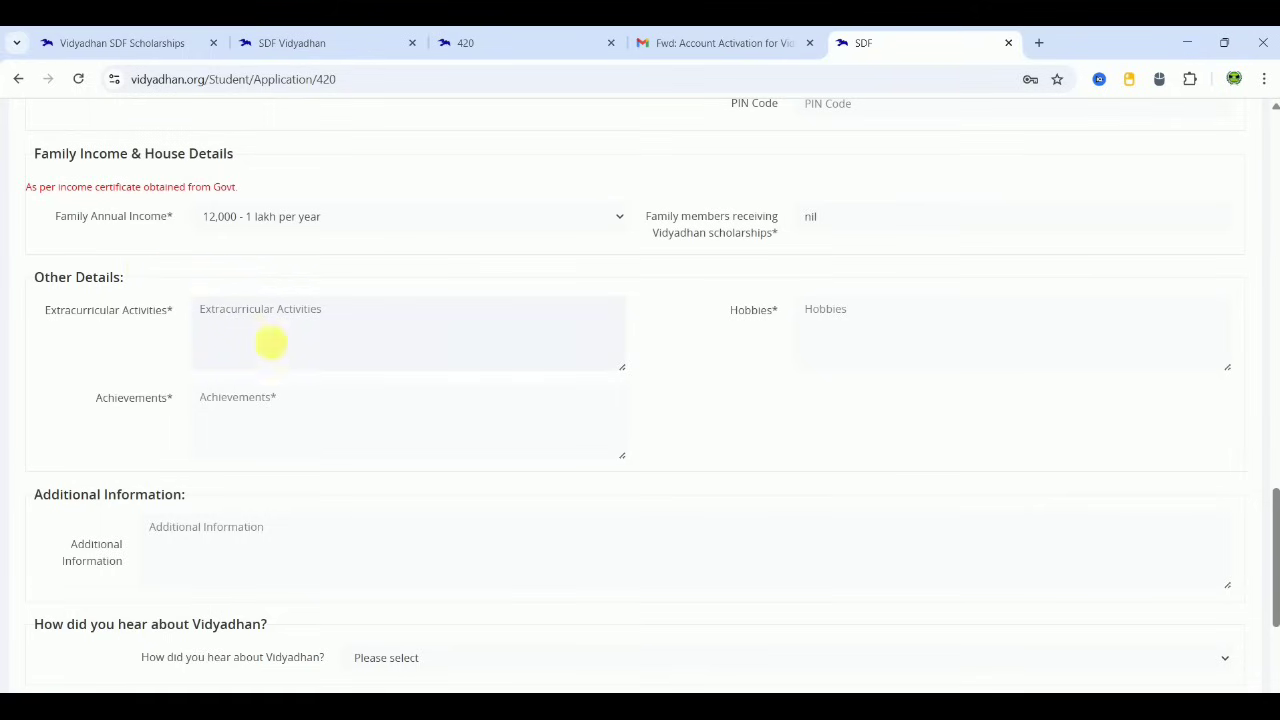
{"action": "type", "text": "nil"}
{"action": "left_click", "coordinate": [271, 399]}
{"action": "type", "text": "nil"}
{"action": "key", "text": "BackSpace"}
{"action": "key", "text": "BackSpace"}
{"action": "key", "text": "BackSpace"}
{"action": "type", "text": "nil"}
{"action": "left_click", "coordinate": [898, 353]}
{"action": "type", "text": "nil"}
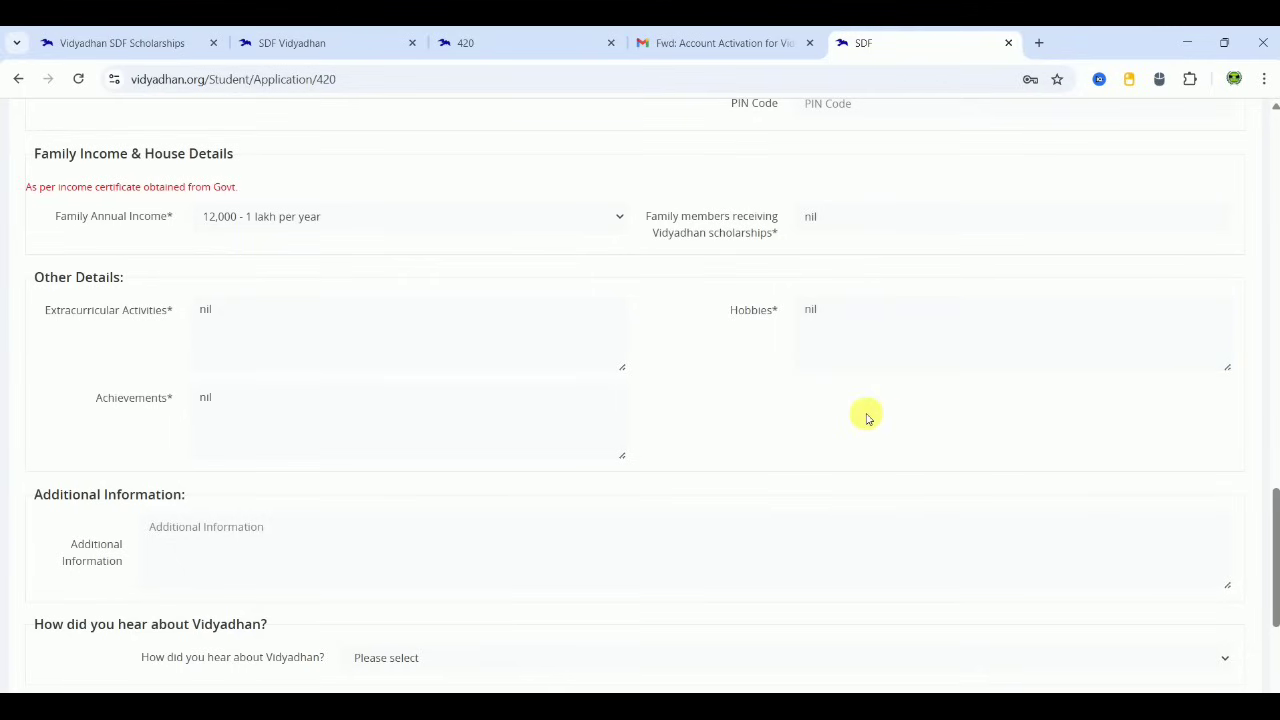
- Choose Social Media as the way Vidyadhan was heard about, and certify and submit the application
{"action": "scroll", "coordinate": [868, 418], "scroll_direction": "down", "scroll_amount": 2}
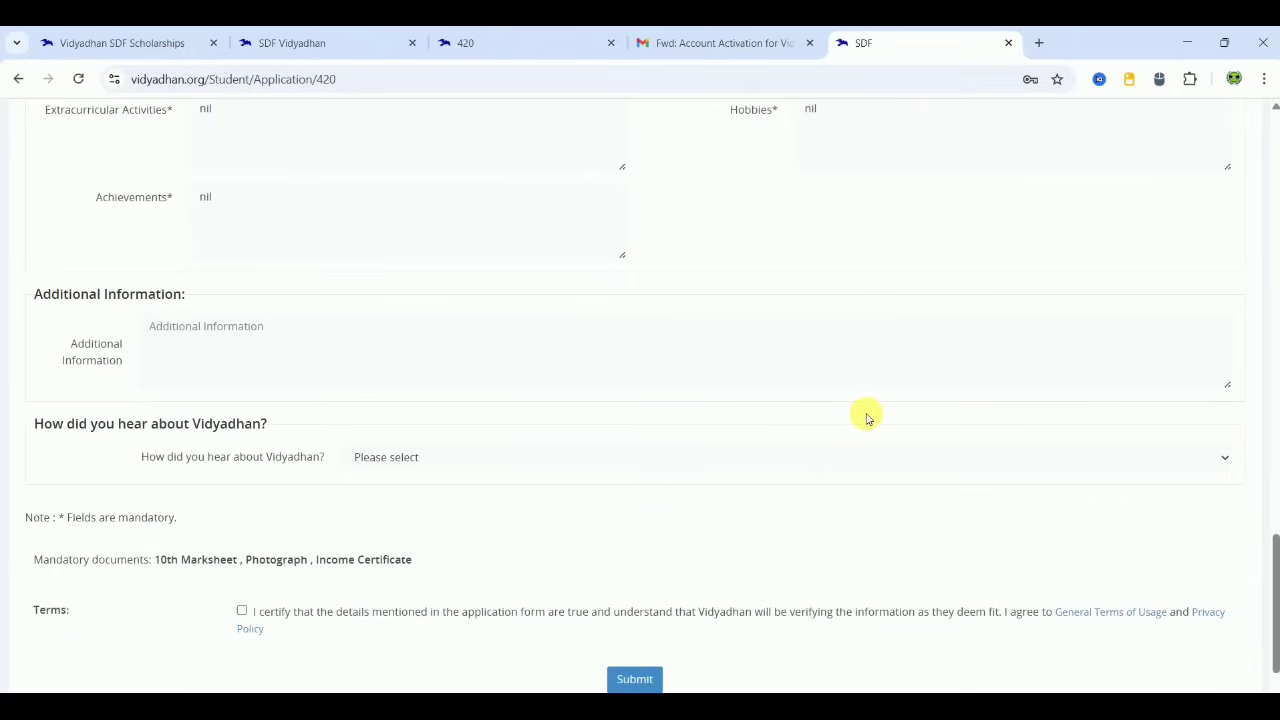
{"action": "scroll", "coordinate": [868, 418], "scroll_direction": "down", "scroll_amount": 1}
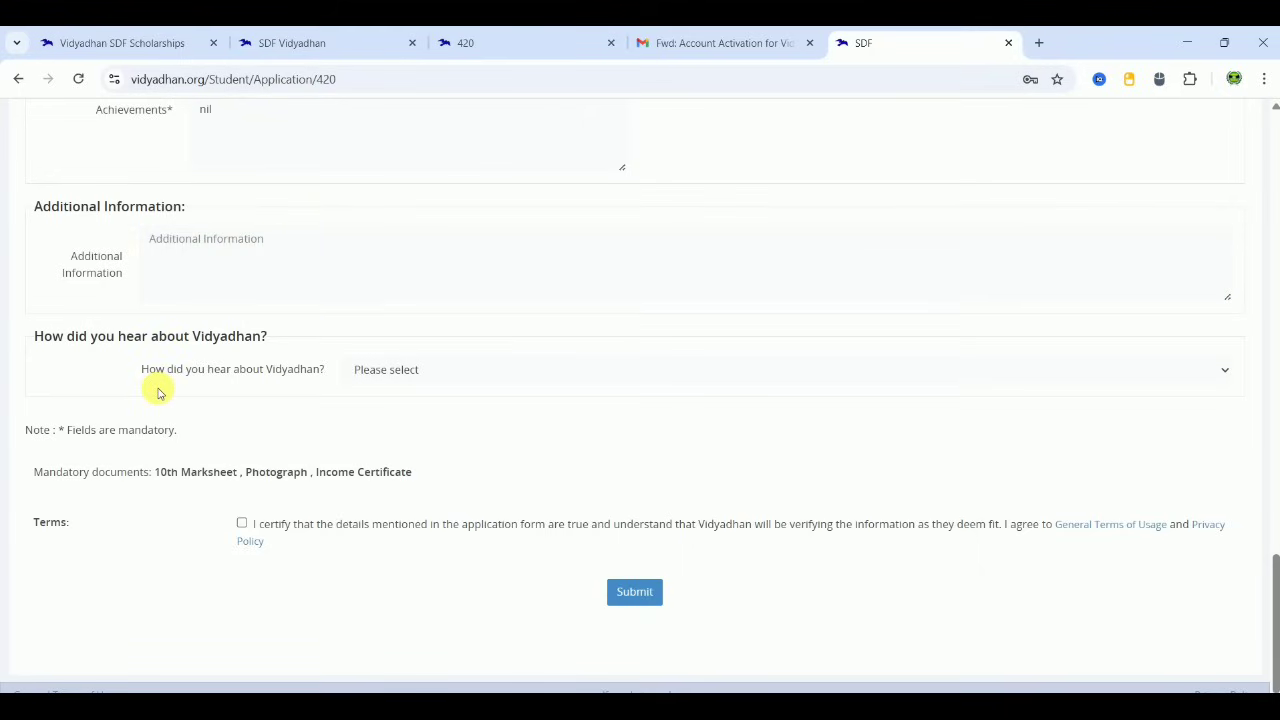
{"action": "left_click", "coordinate": [437, 378]}
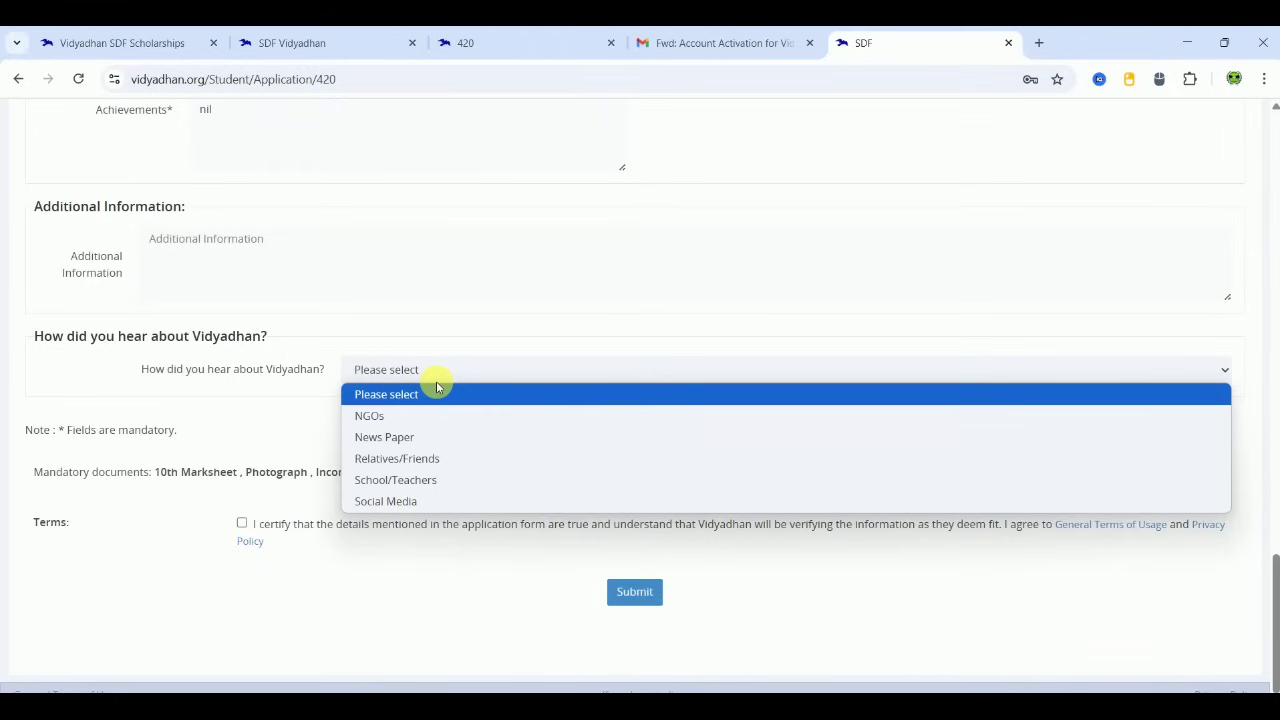
{"action": "left_click", "coordinate": [436, 501]}
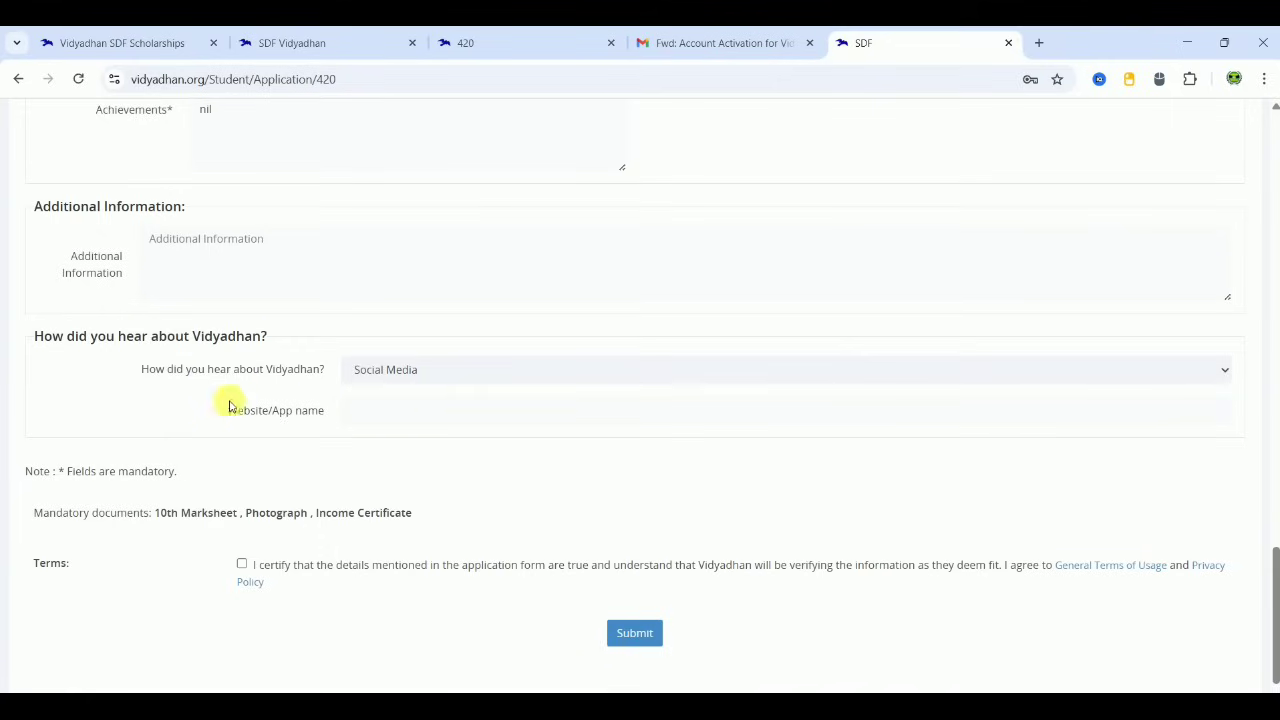
{"action": "left_click", "coordinate": [241, 564]}
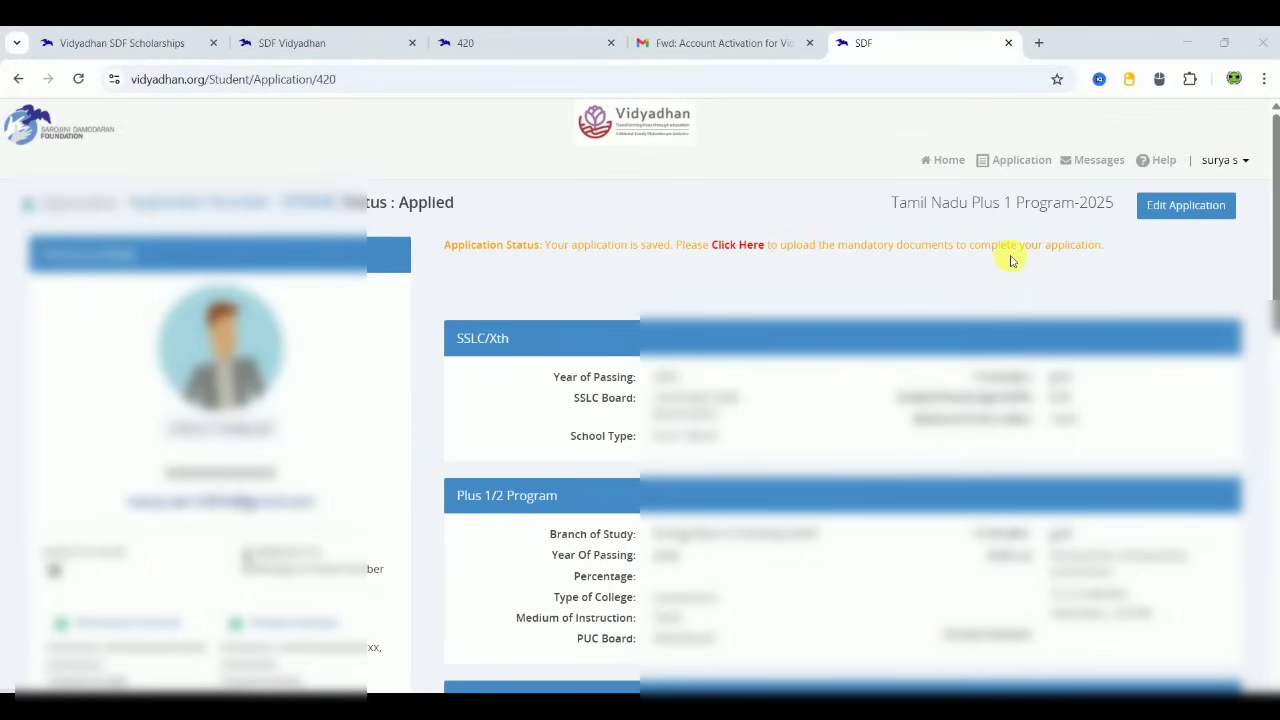
- Open the mandatory document upload page and set the document types of File1 to File3 to Photograph, 10th Marksheet and Income Certificate
{"action": "left_click", "coordinate": [737, 244]}
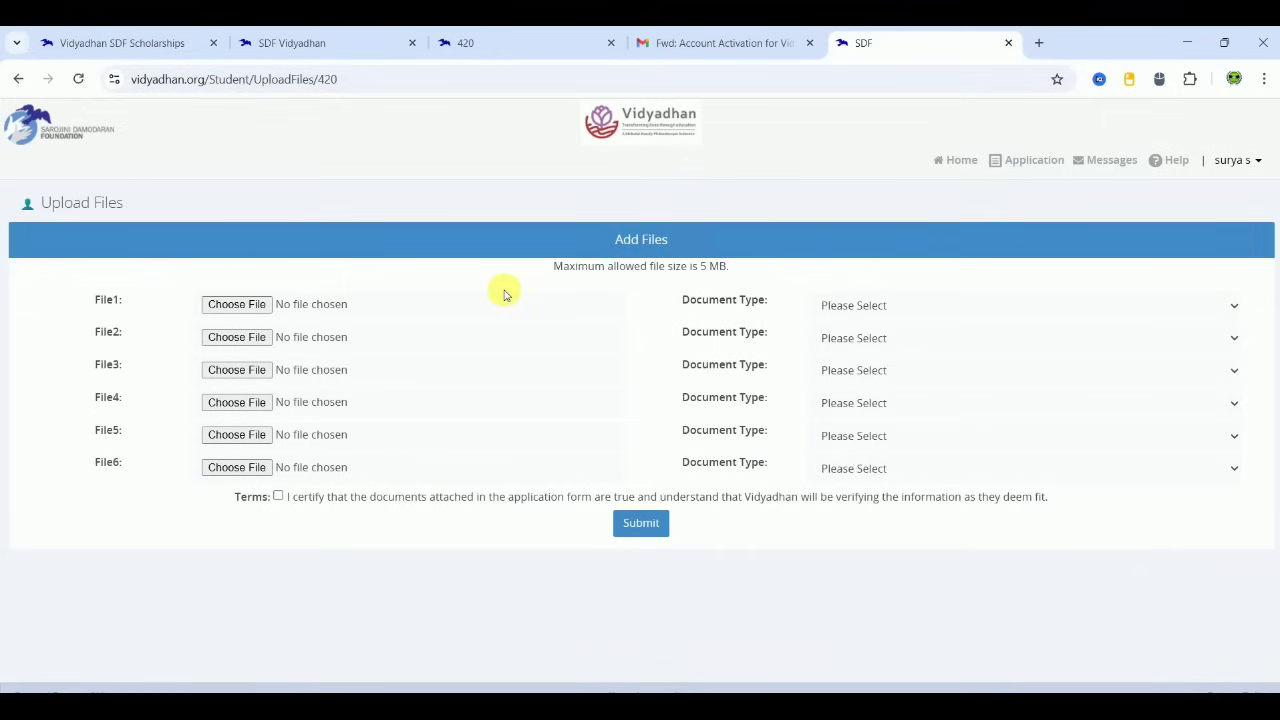
{"action": "left_click", "coordinate": [866, 307]}
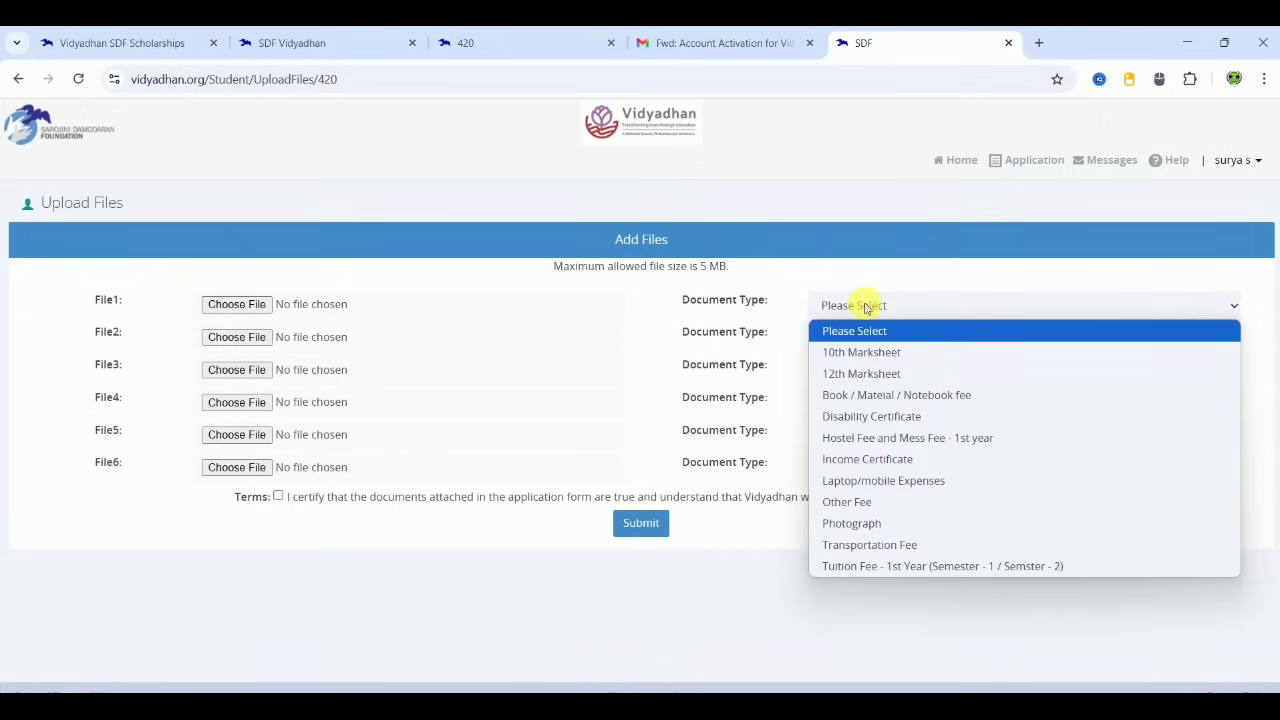
{"action": "left_click", "coordinate": [840, 522]}
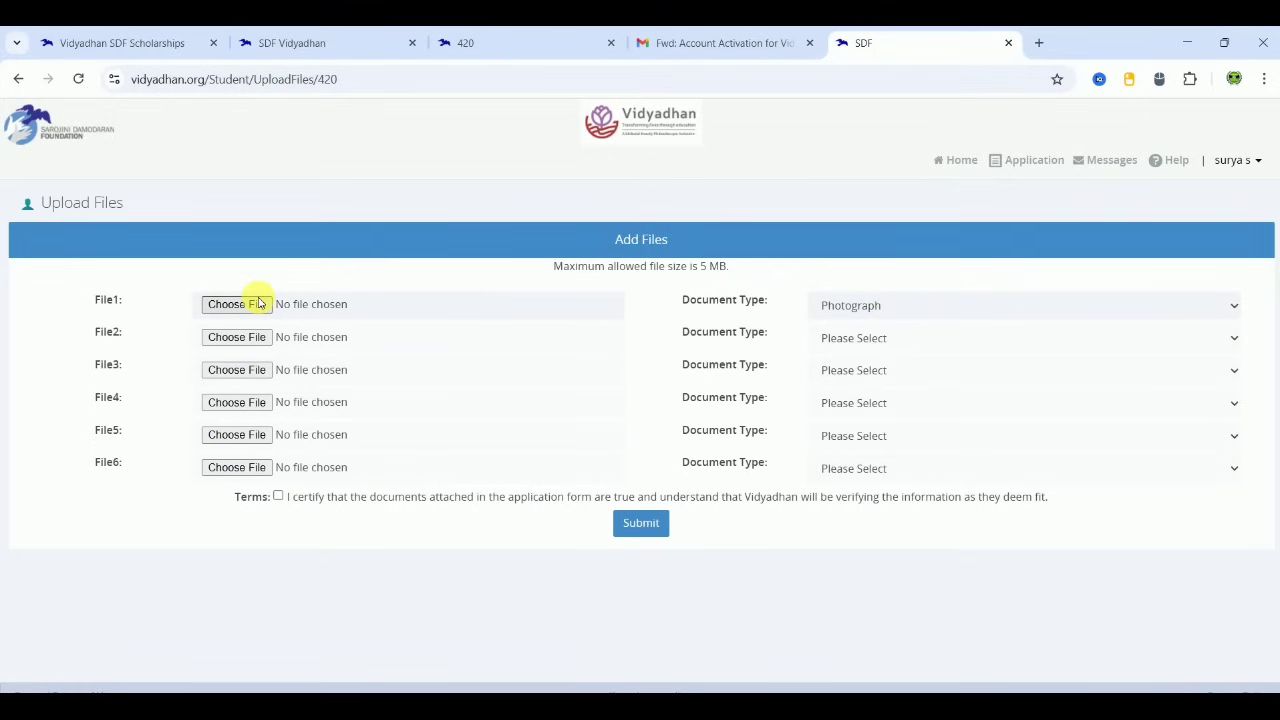
{"action": "left_click", "coordinate": [934, 343]}
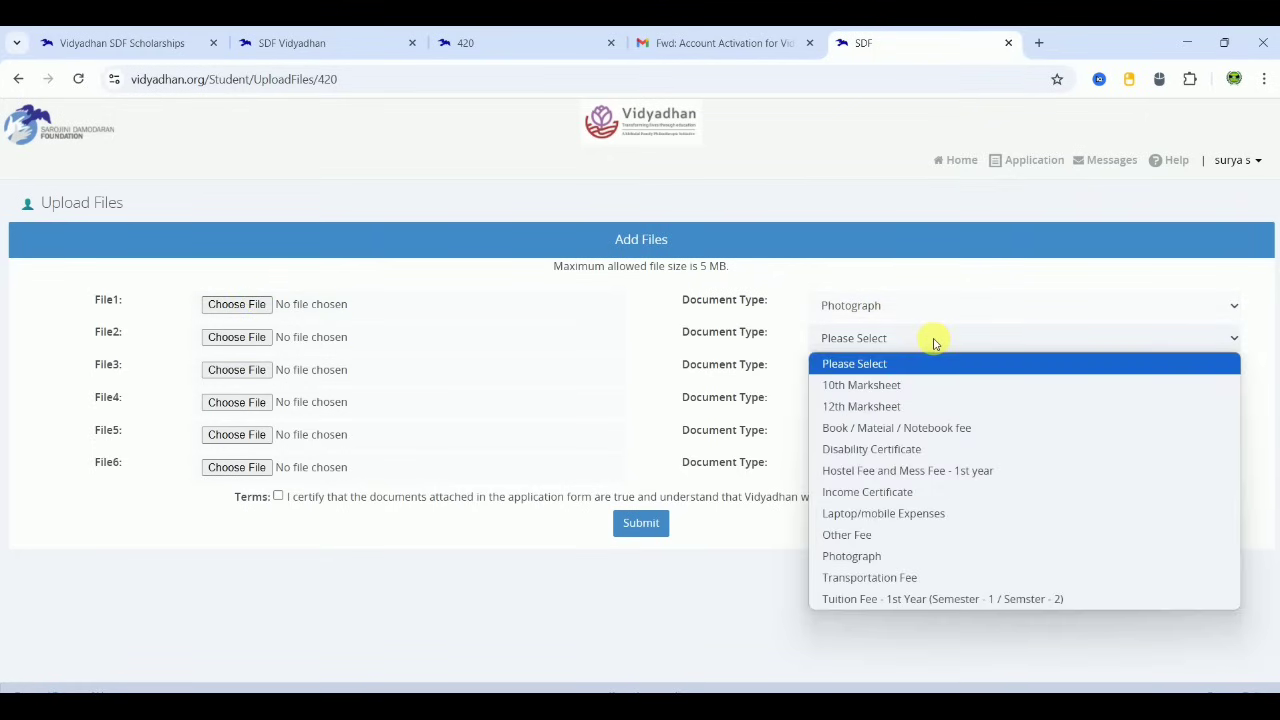
{"action": "left_click", "coordinate": [914, 382]}
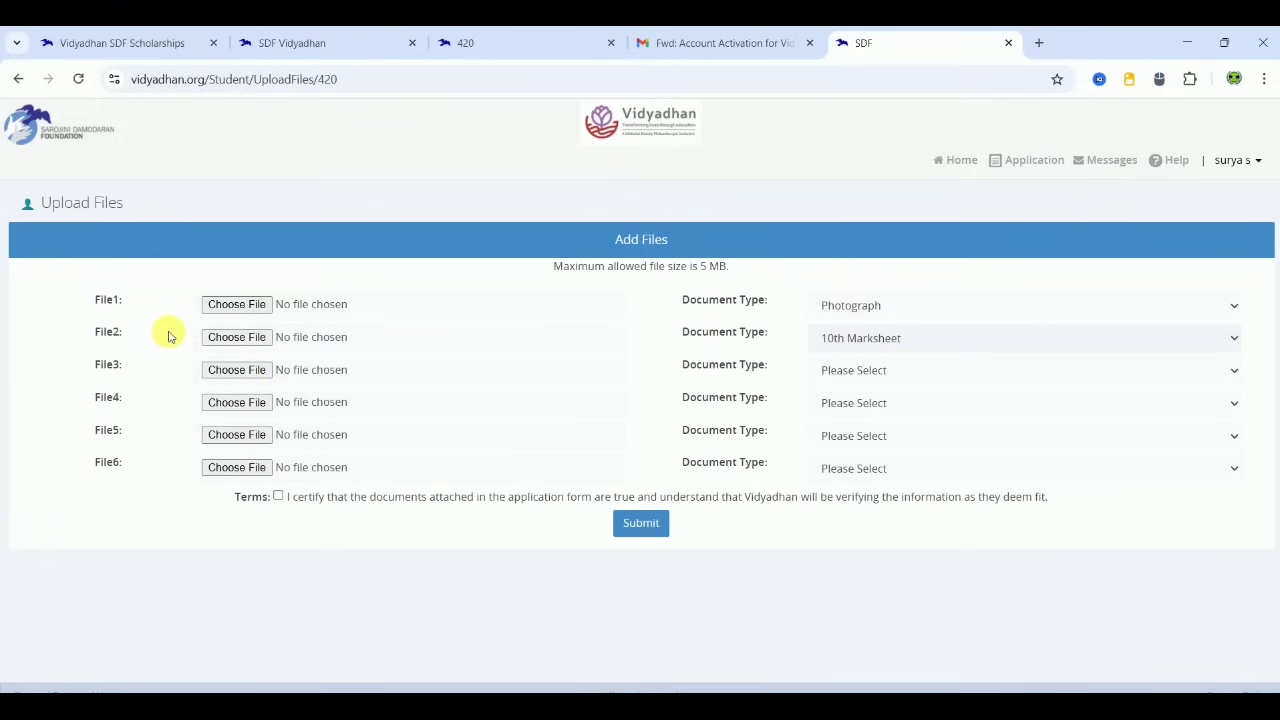
{"action": "left_click", "coordinate": [930, 371]}
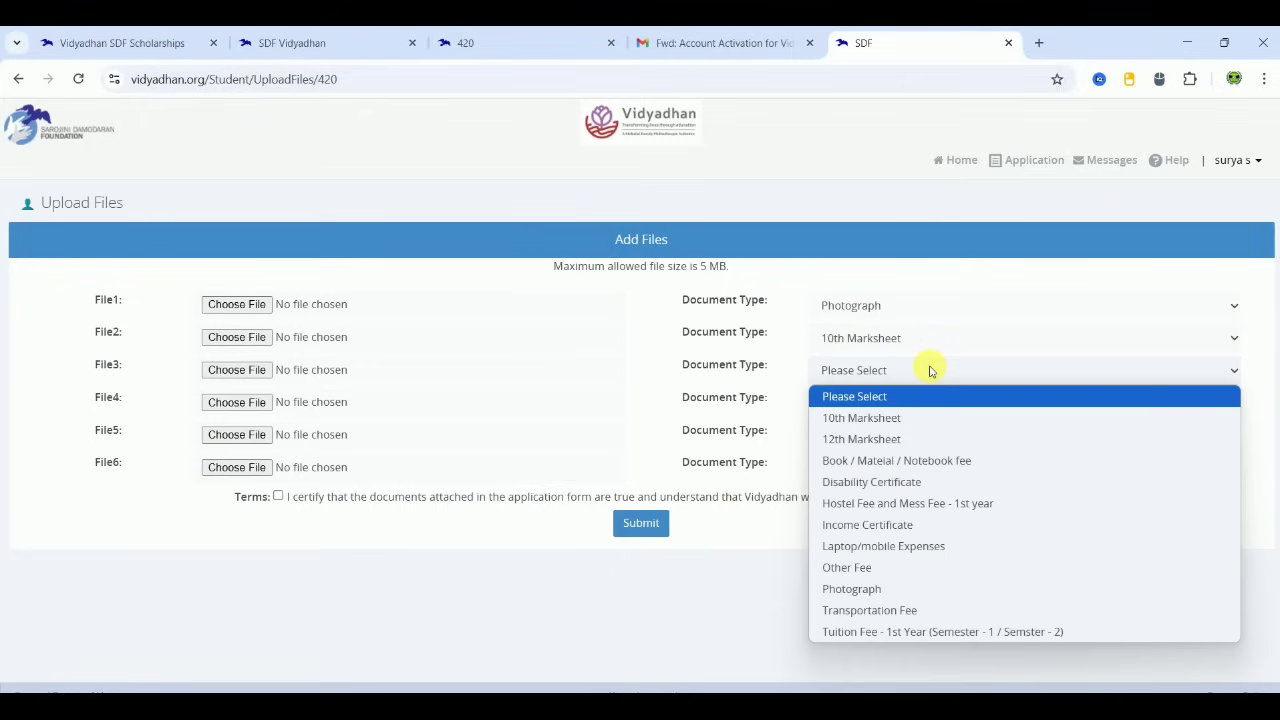
{"action": "left_click", "coordinate": [894, 525]}
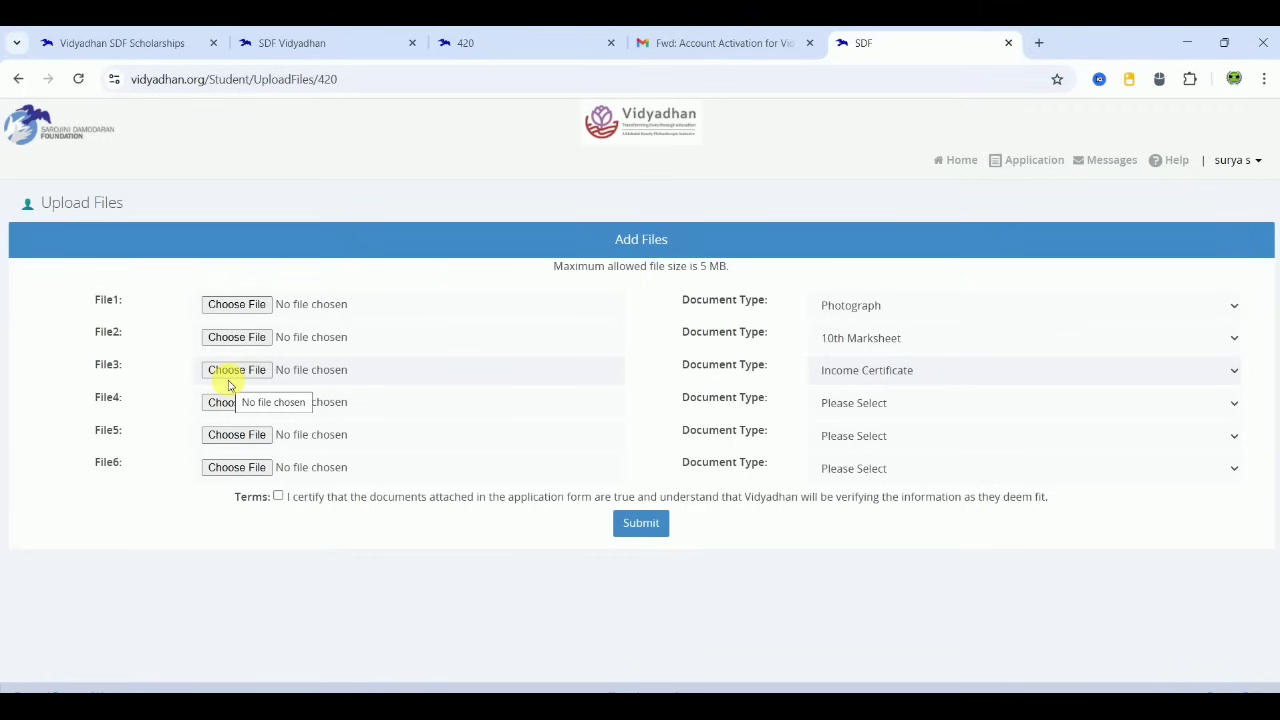
- Review the document type options for File4 without choosing one, and accept the terms certifying the attached documents
{"action": "left_click", "coordinate": [878, 410]}
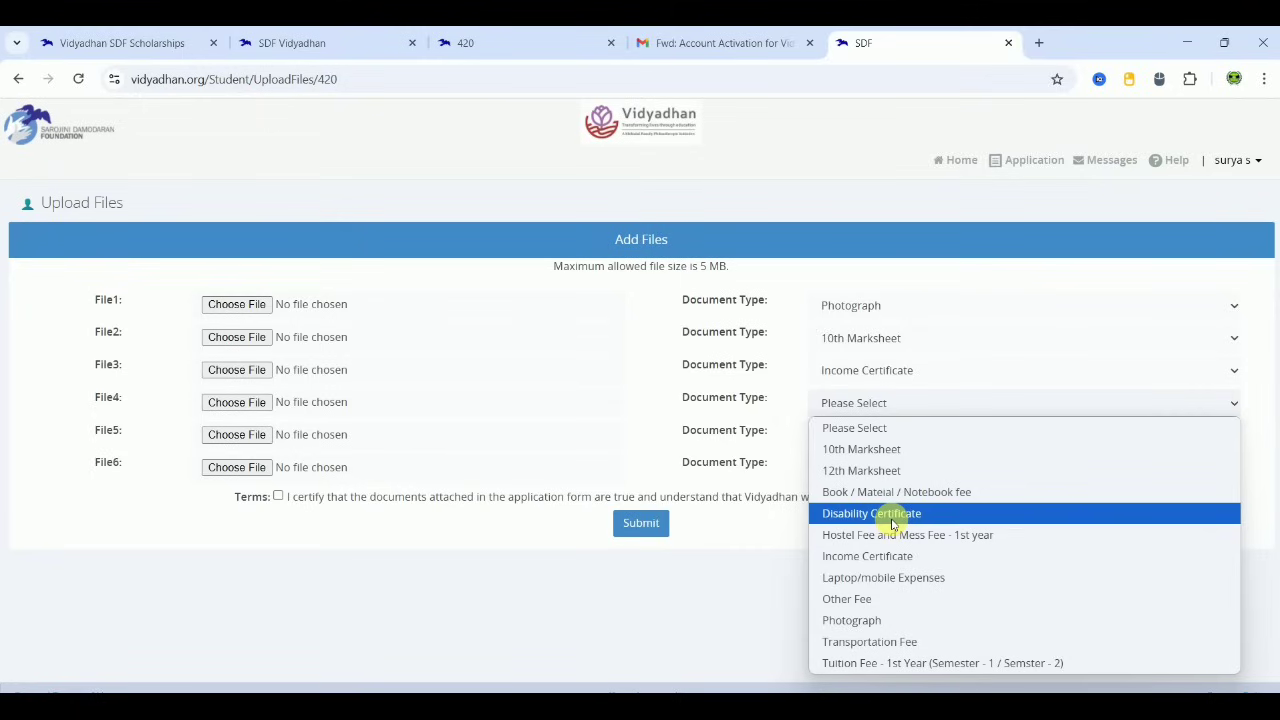
{"action": "left_click", "coordinate": [698, 557]}
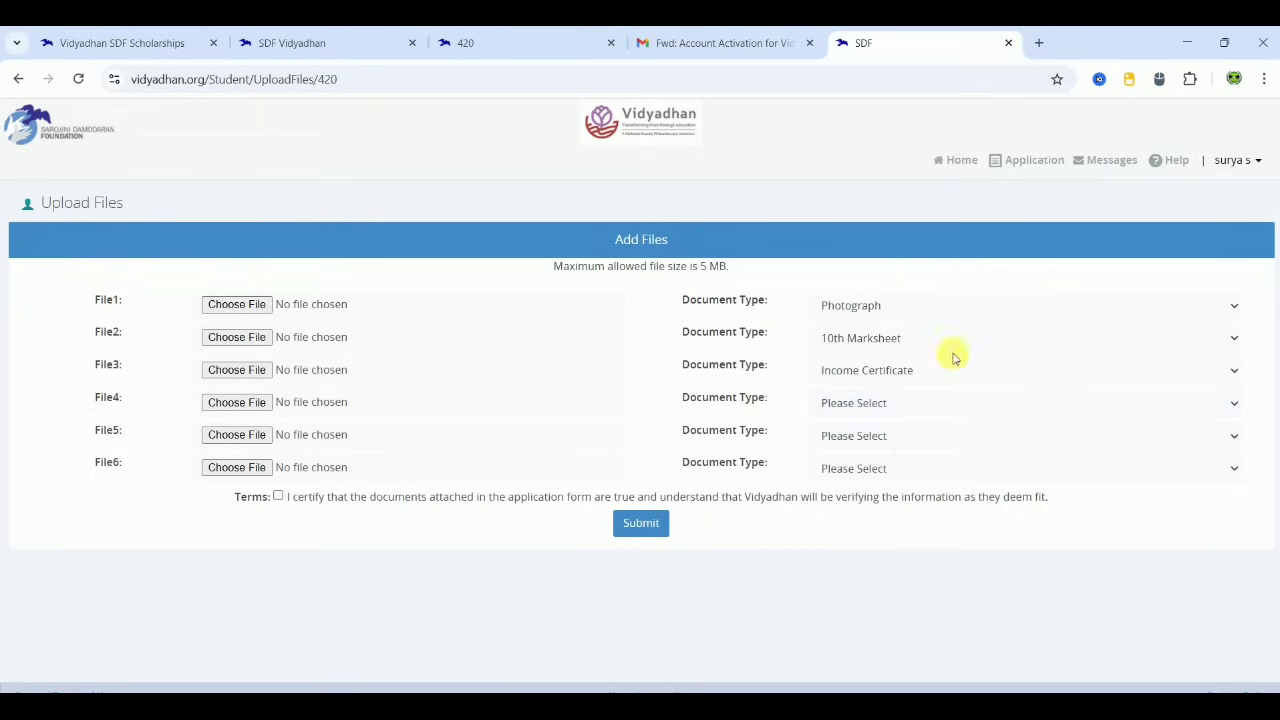
{"action": "left_click", "coordinate": [278, 497]}
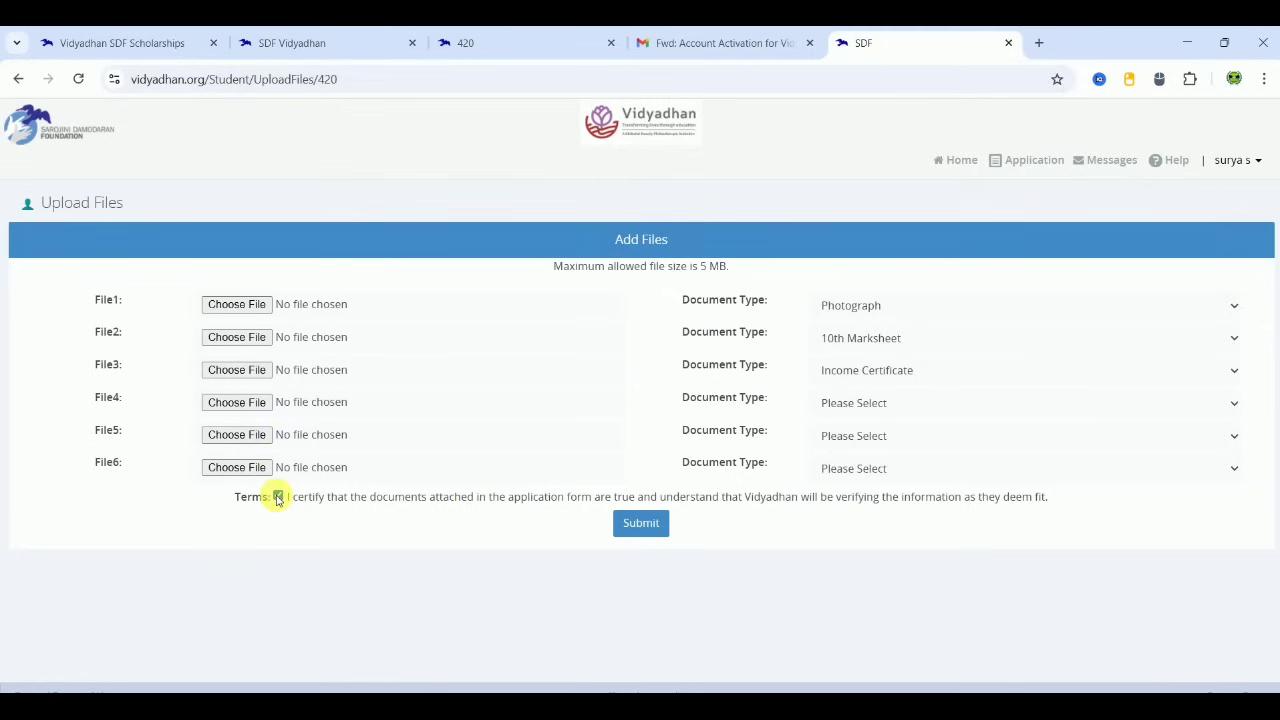